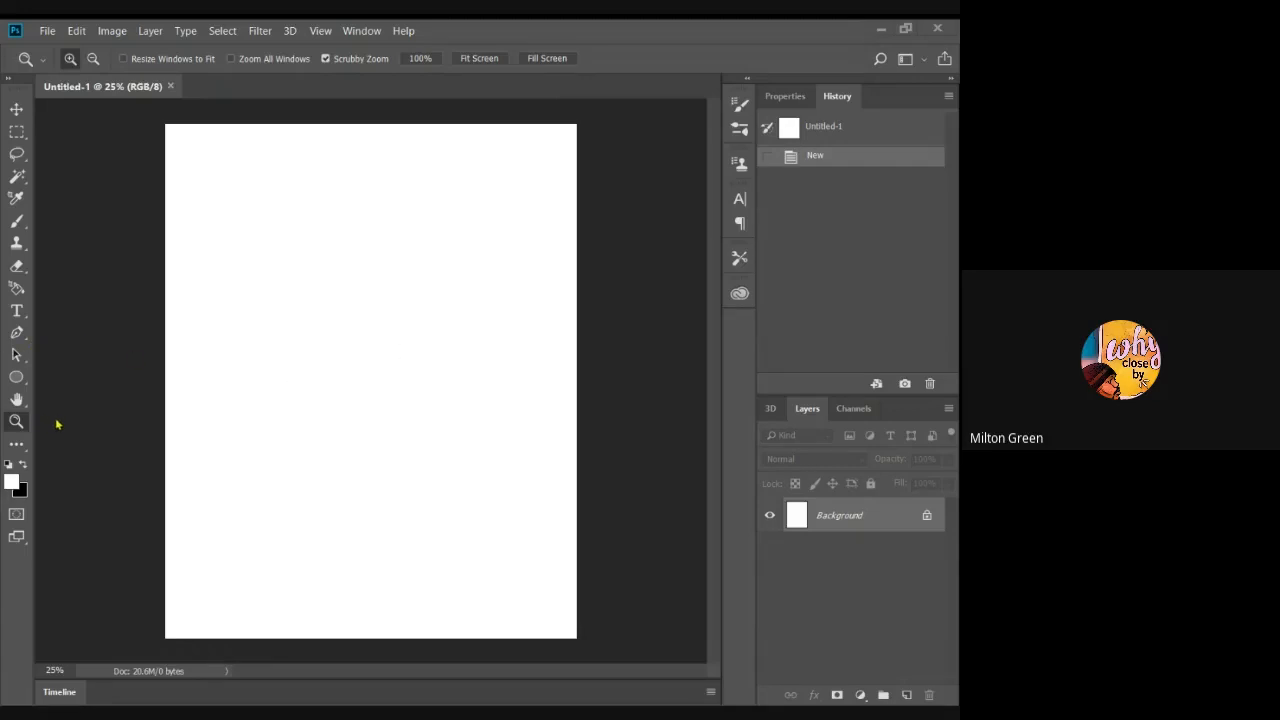
# - Draw an unfilled ellipse about 701 x 928 px with a dotted brown 10 pt stroke in the canvas's upper-left area
pyautogui.click(18, 133)
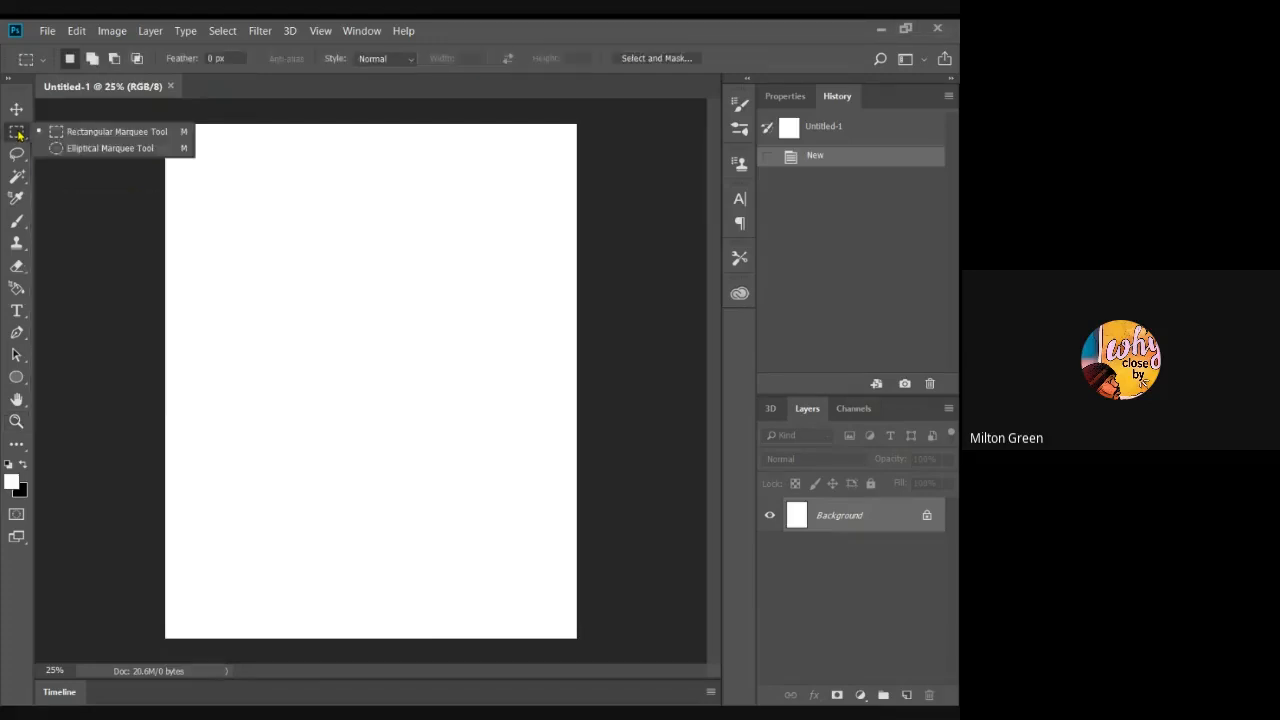
pyautogui.click(16, 377)
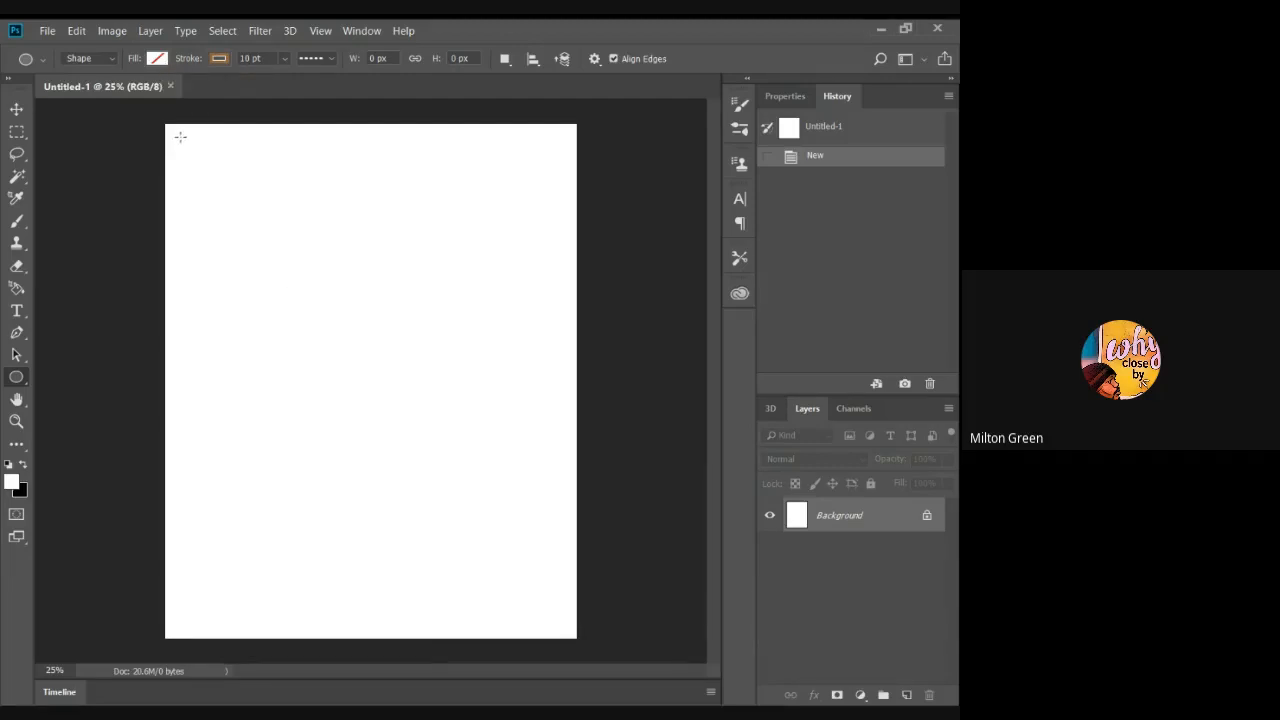
pyautogui.click(45, 63)
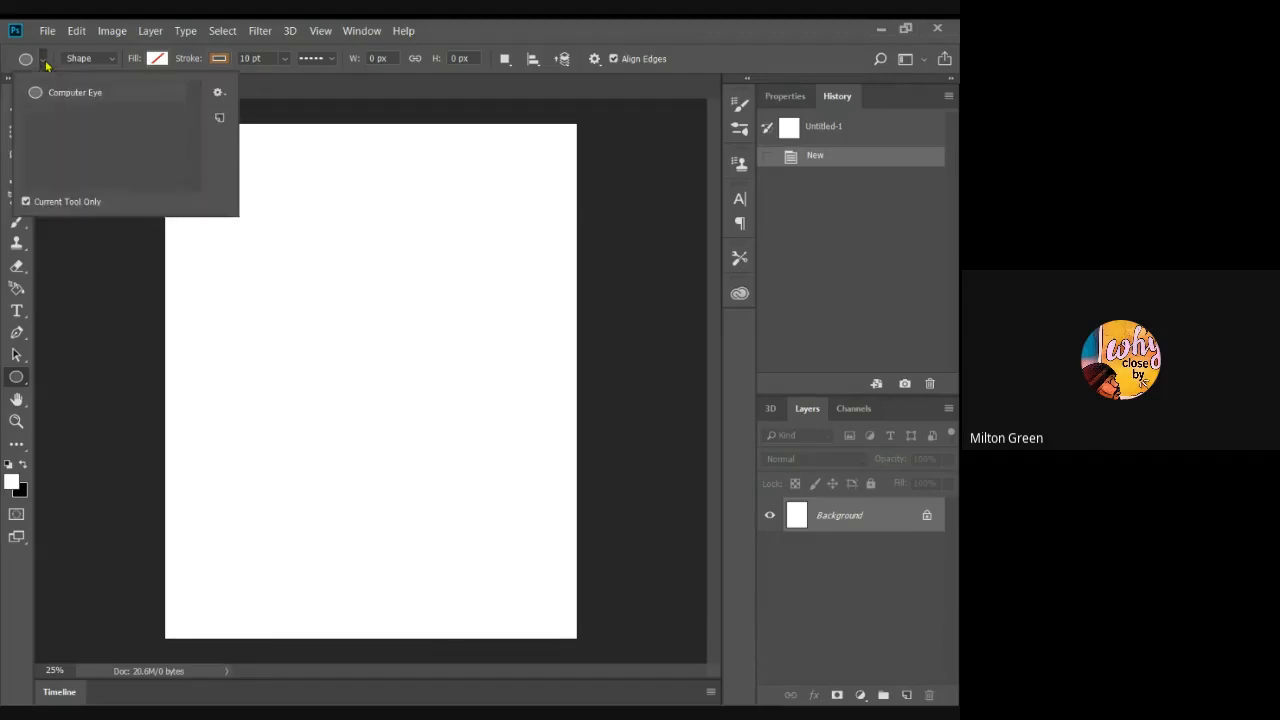
pyautogui.click(334, 214)
pyautogui.click(334, 214)
pyautogui.click(400, 287)
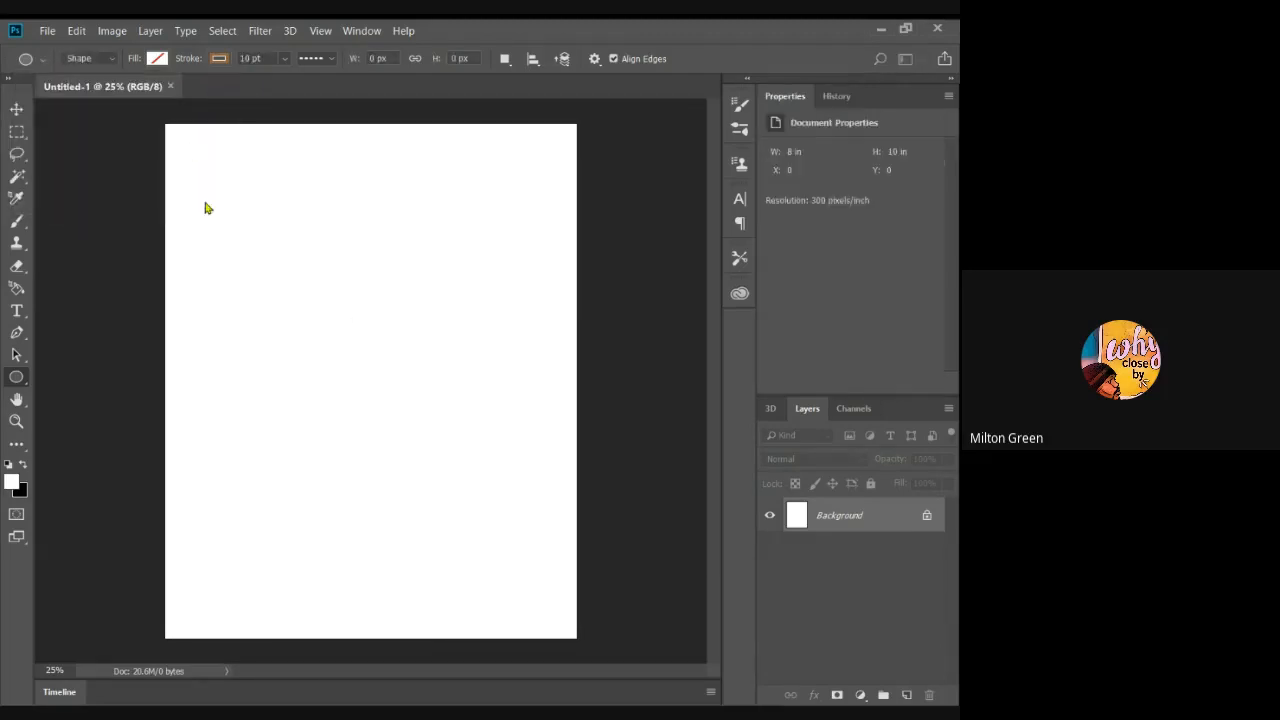
pyautogui.moveTo(203, 191); pyautogui.dragTo(323, 350)
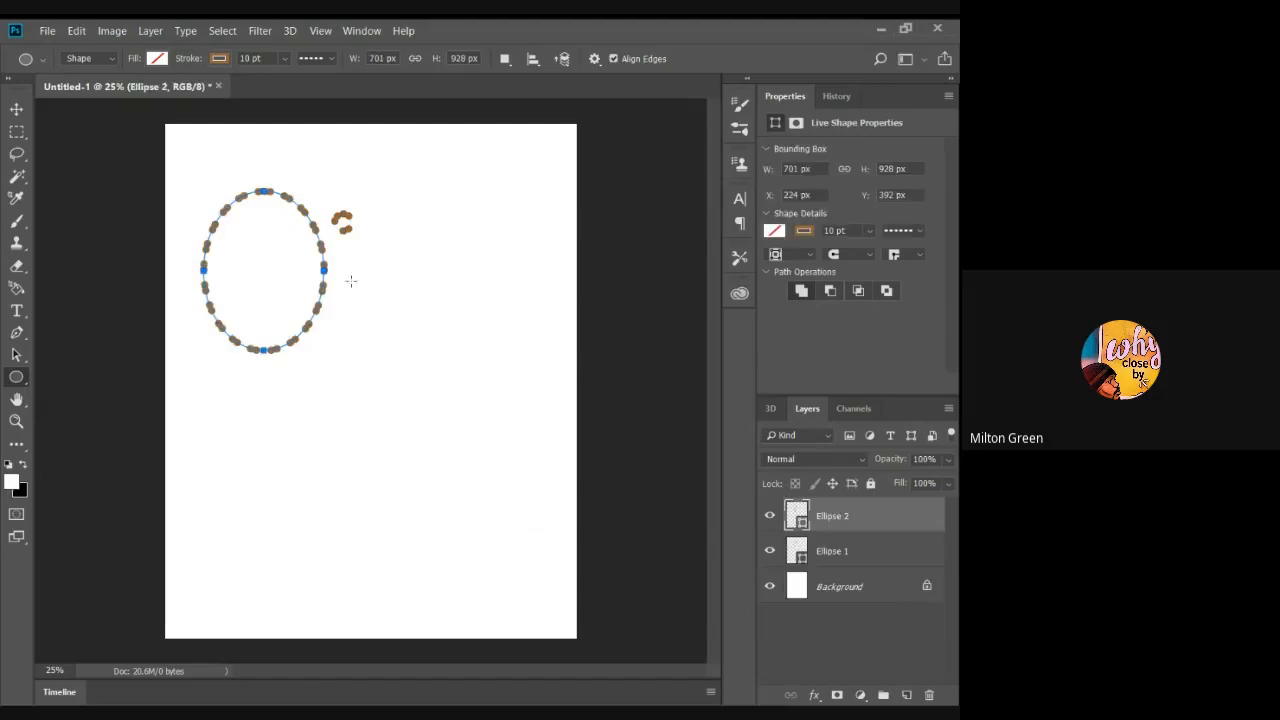
# - Add a second ellipse of 701 x 928 px to the right of and slightly below the first one
pyautogui.click(360, 266)
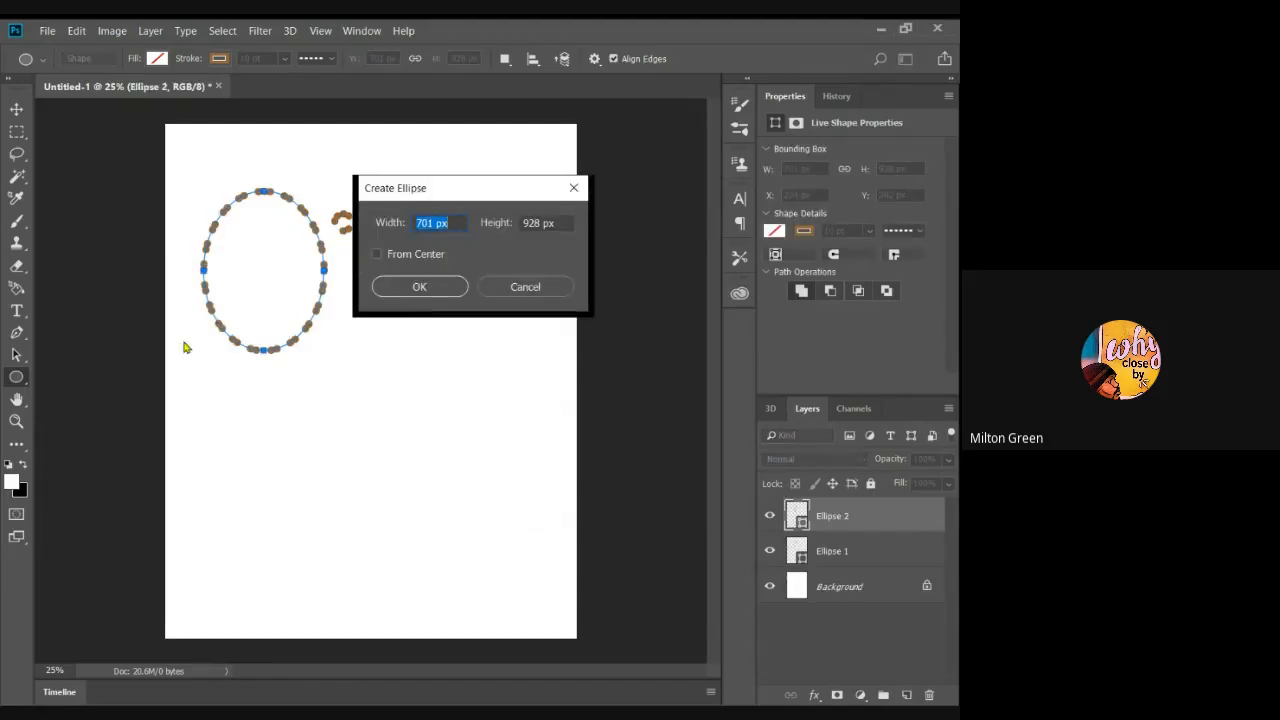
pyautogui.click(25, 467)
pyautogui.click(421, 287)
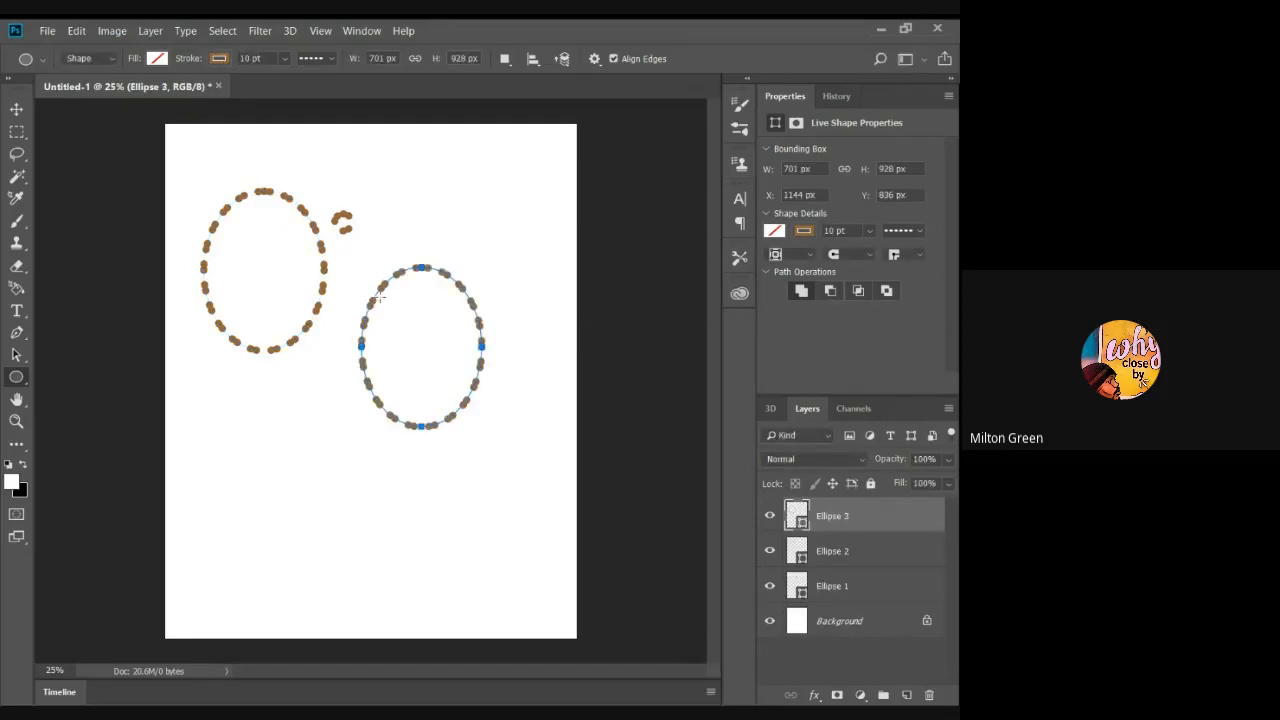
# - Change the second large ellipse's stroke from dotted to a solid line
pyautogui.click(41, 60)
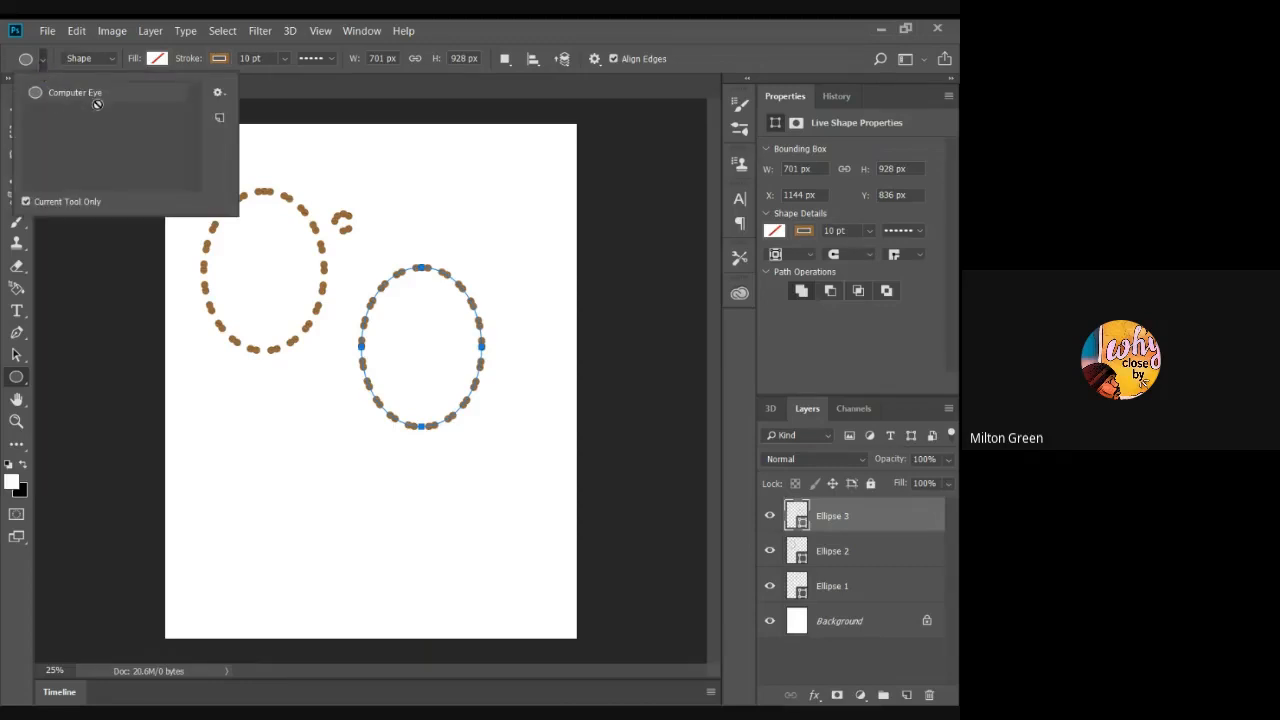
pyautogui.click(110, 63)
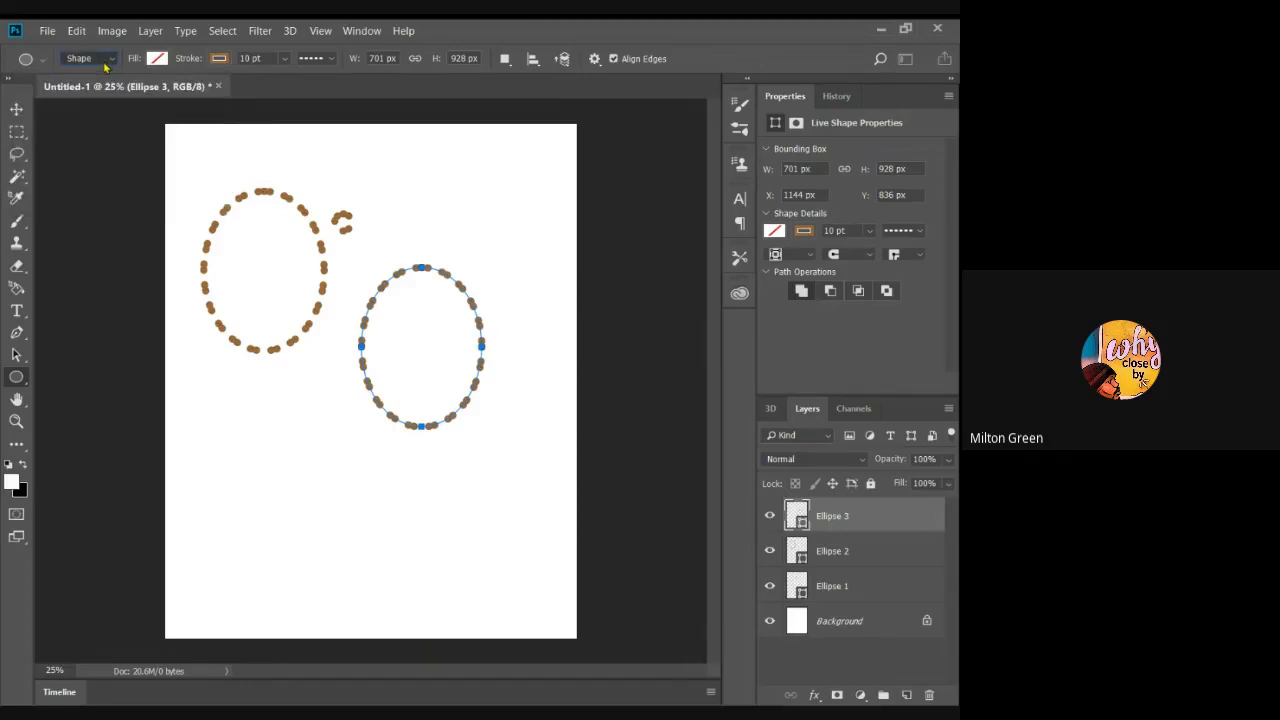
pyautogui.click(26, 387)
pyautogui.rightClick(26, 387)
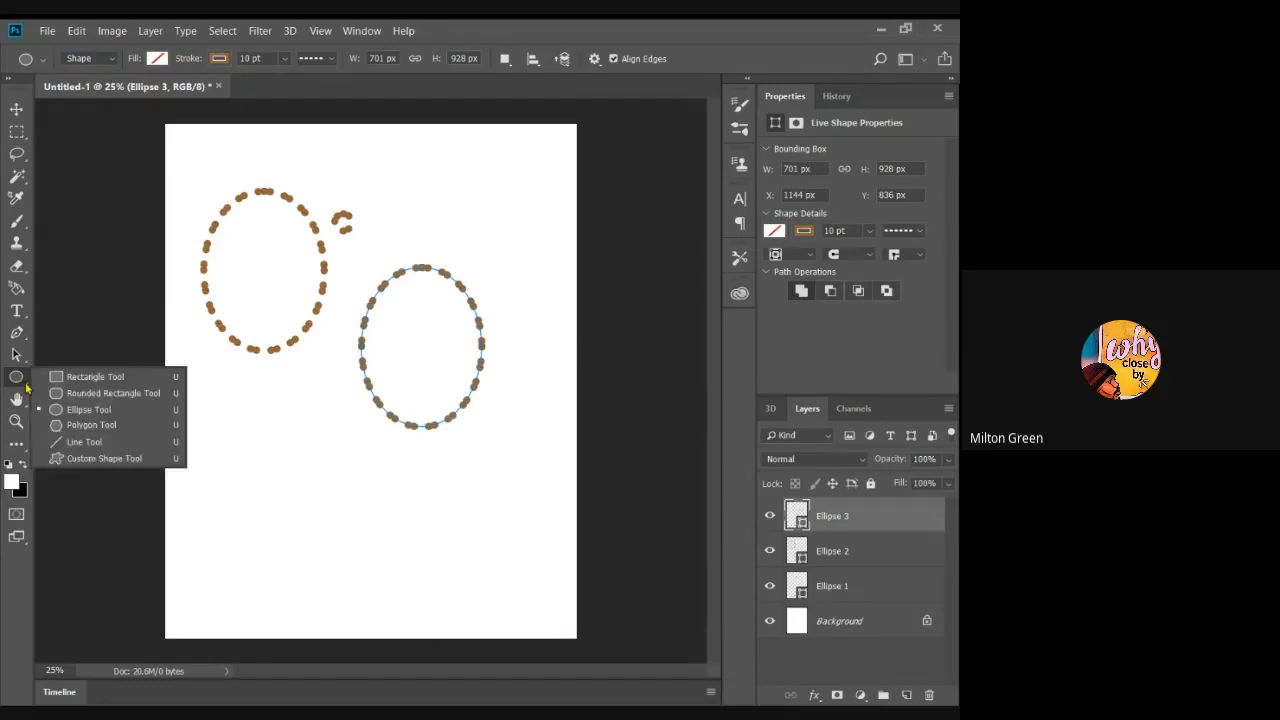
pyautogui.click(64, 410)
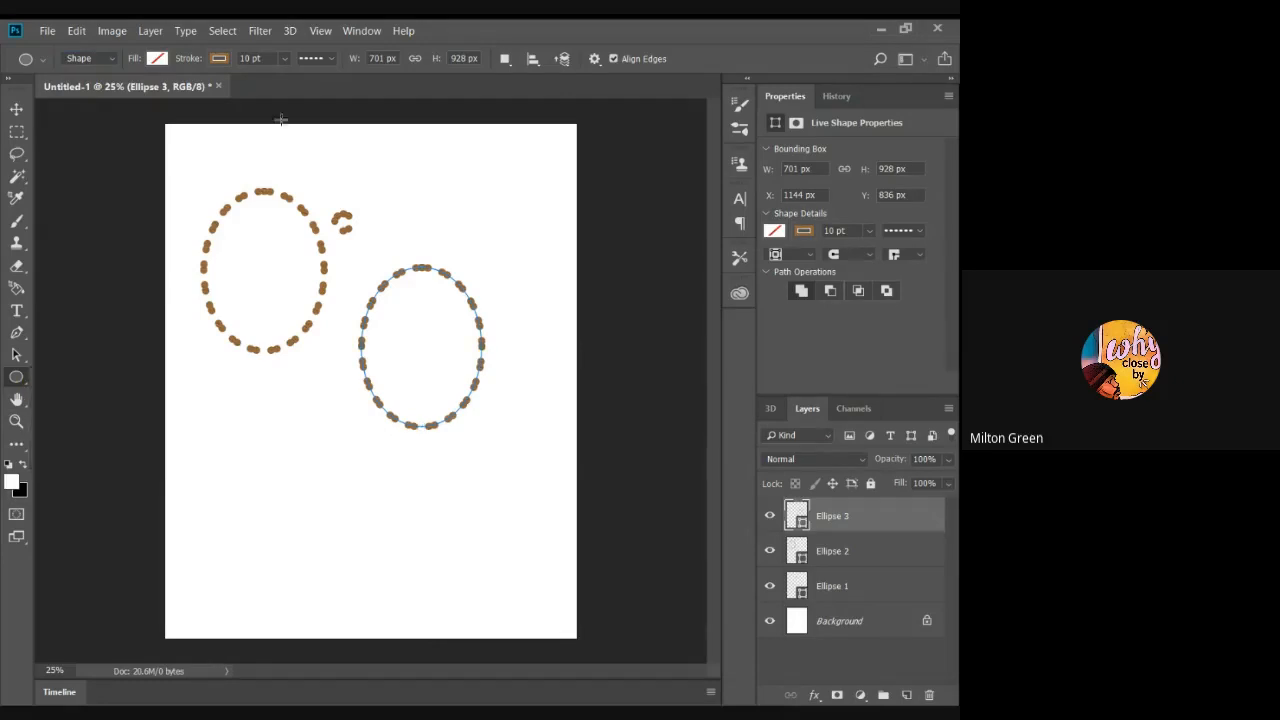
pyautogui.click(331, 58)
pyautogui.click(311, 116)
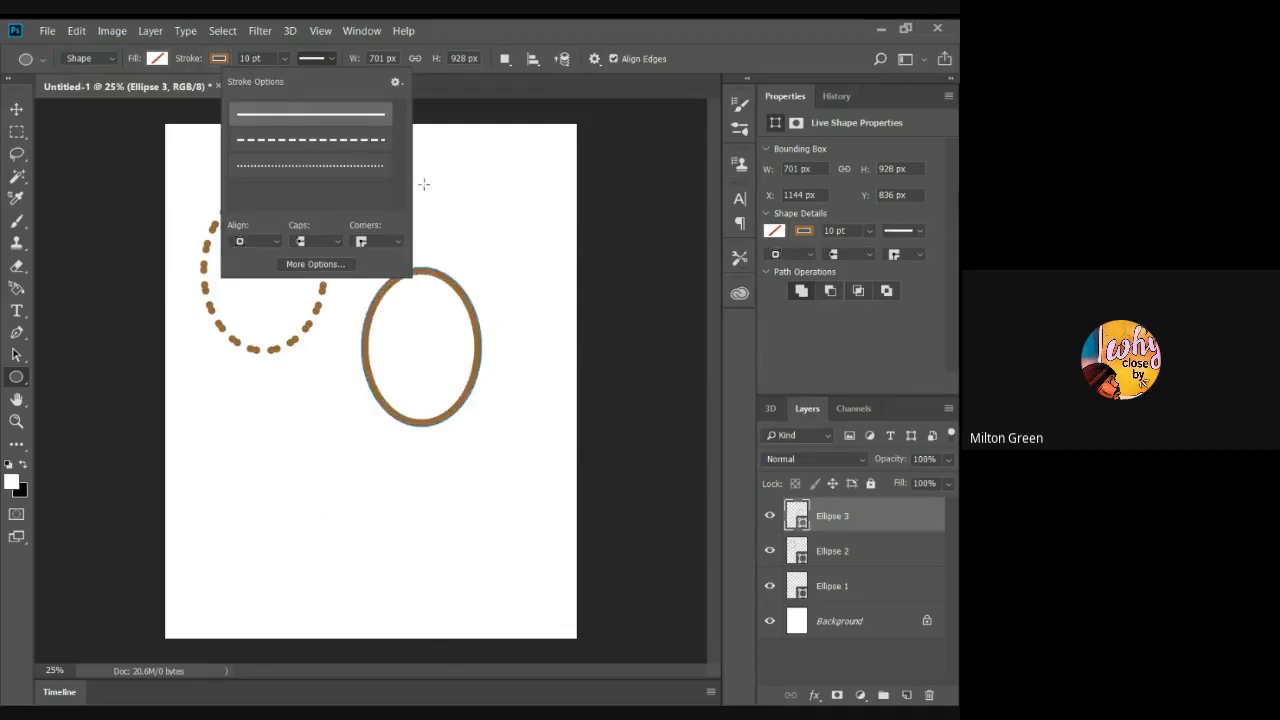
pyautogui.moveTo(471, 195); pyautogui.dragTo(471, 200)
# - Change the stroke of the large dotted ellipse in the canvas's upper-left area to a solid line
pyautogui.click(16, 108)
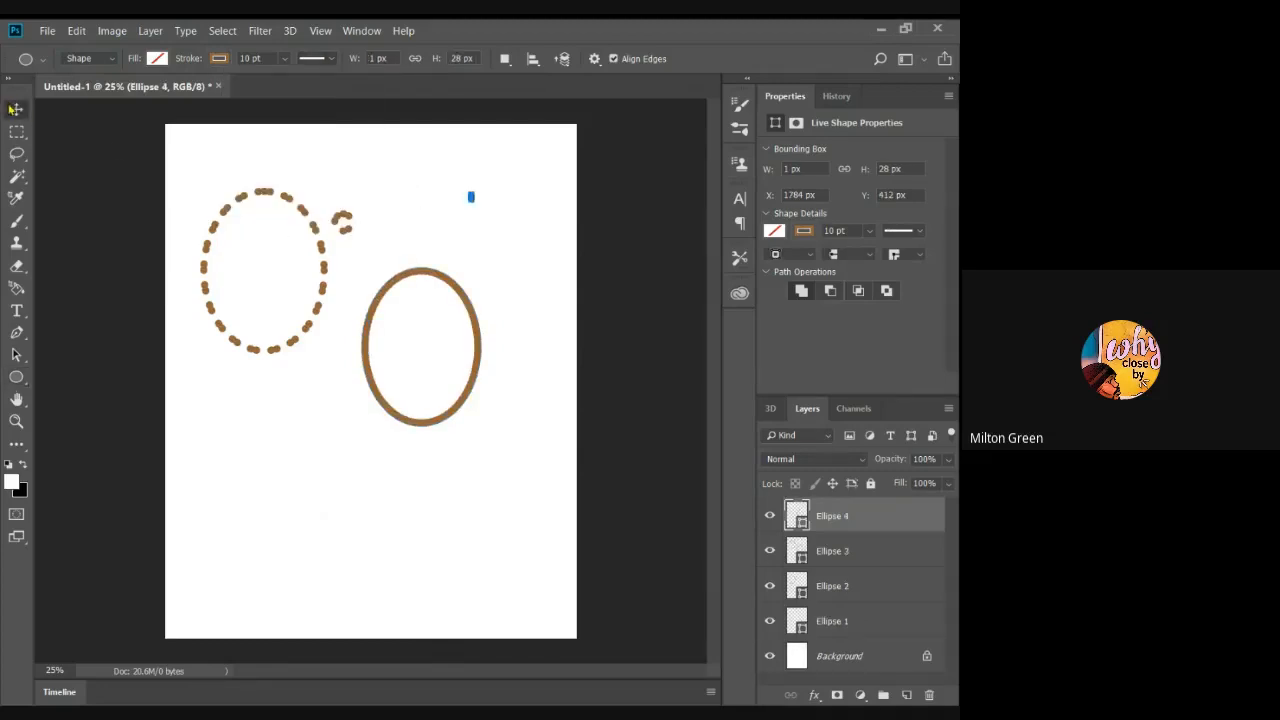
pyautogui.click(244, 208)
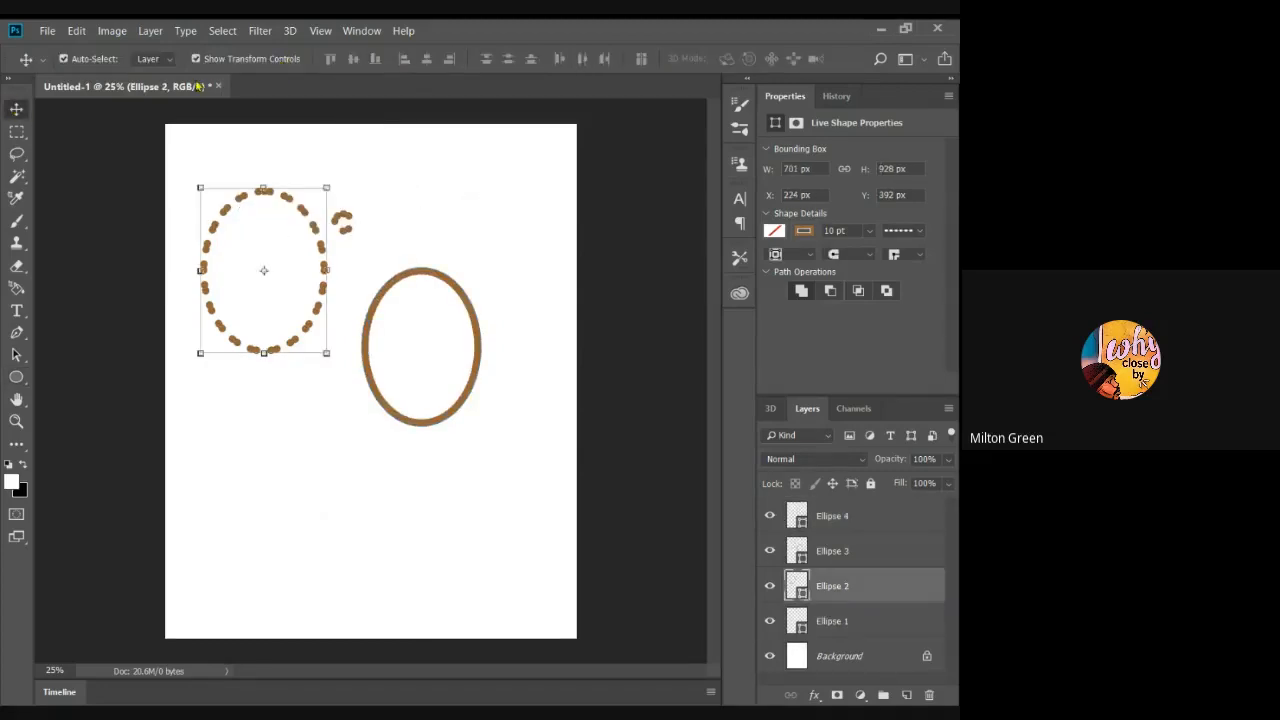
pyautogui.click(18, 377)
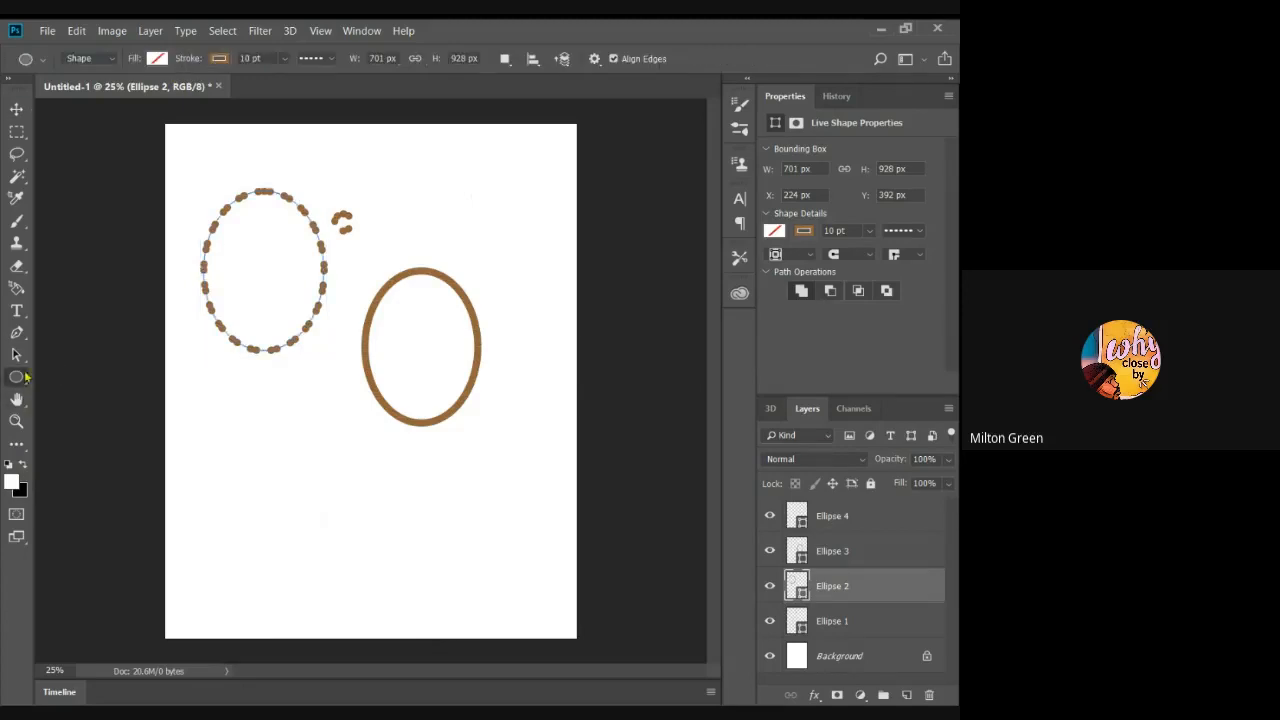
pyautogui.click(314, 58)
pyautogui.click(310, 114)
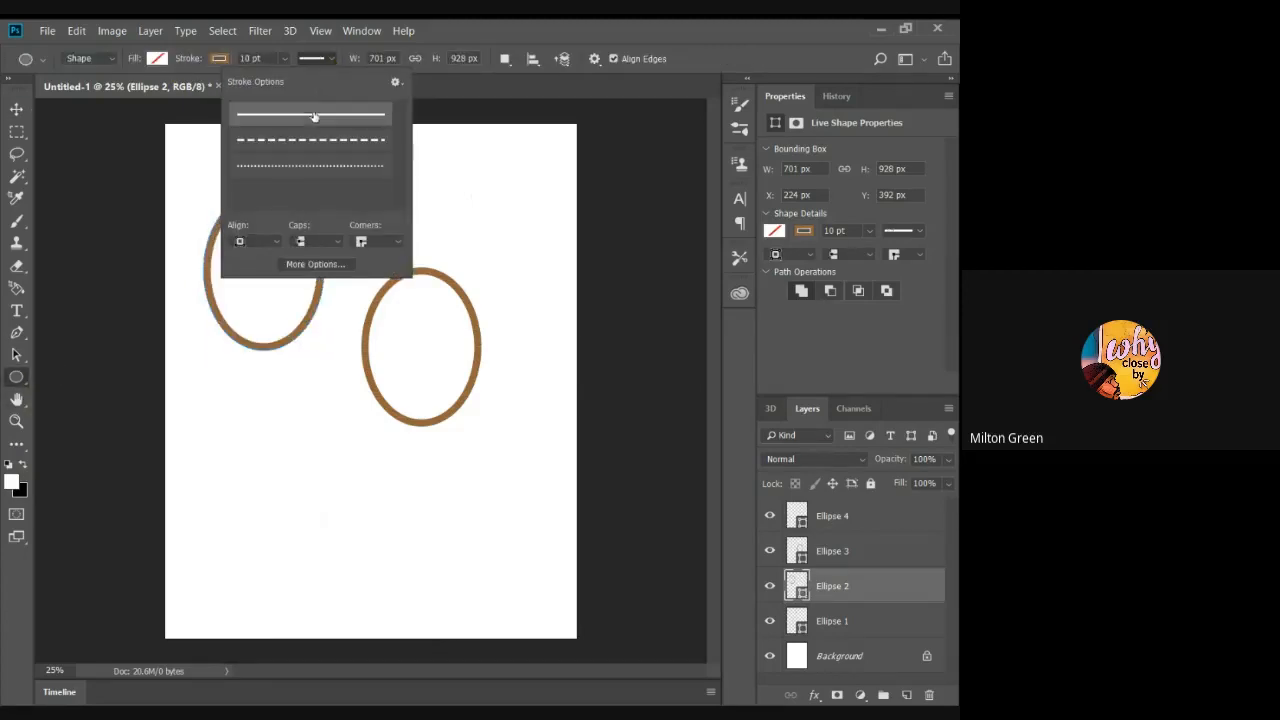
# - Add a 701 x 928 px ellipse in the lower middle of the canvas and set its stroke colour to black
pyautogui.click(268, 404)
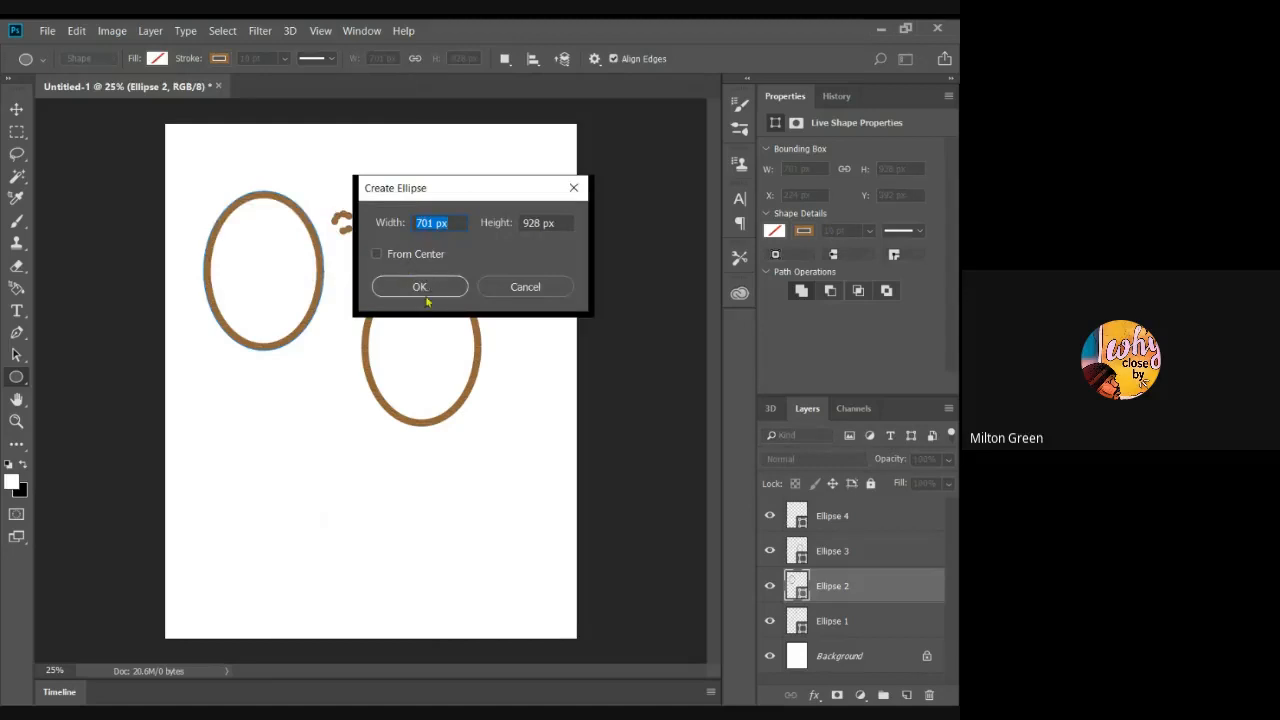
pyautogui.click(431, 296)
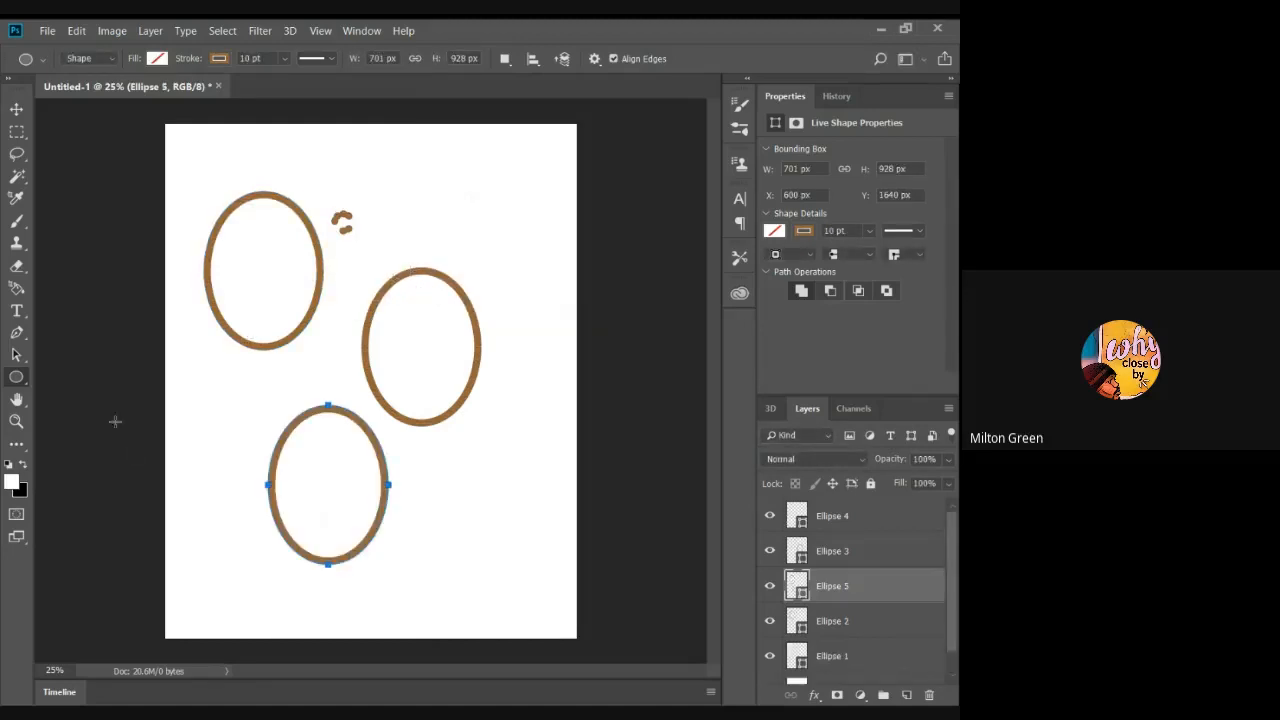
pyautogui.click(217, 59)
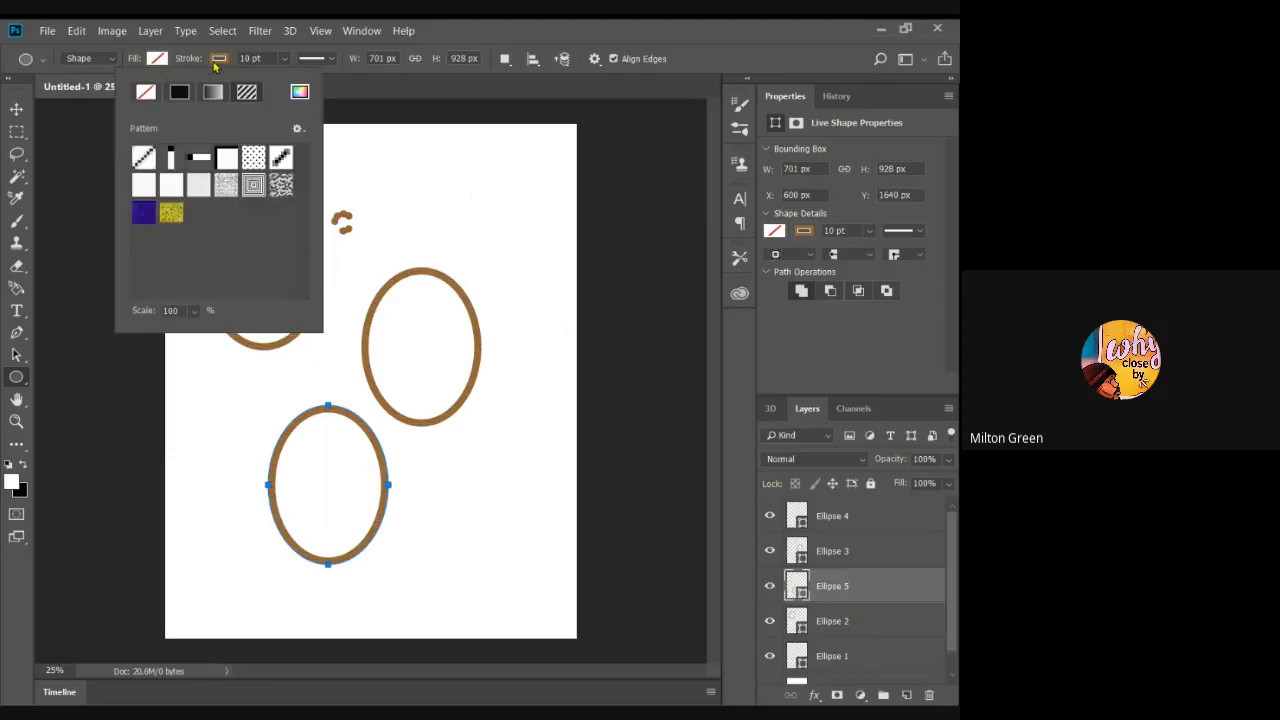
pyautogui.click(220, 60)
pyautogui.click(223, 61)
pyautogui.click(147, 93)
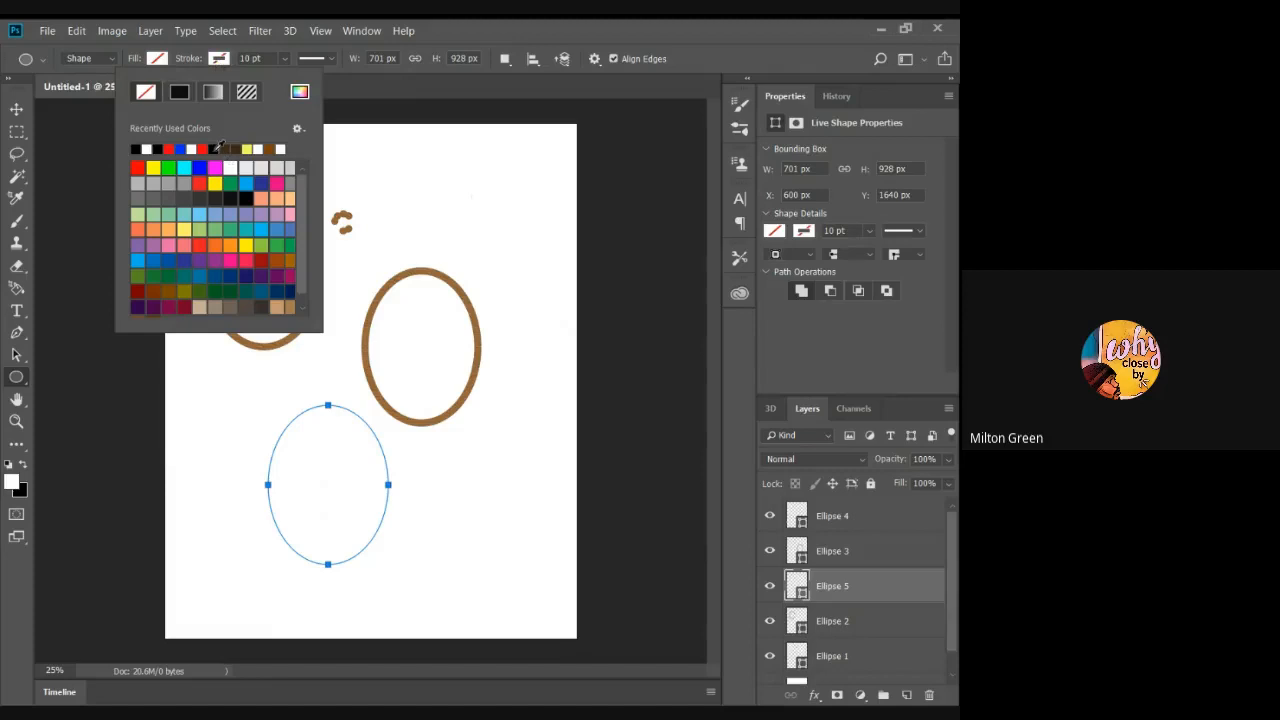
pyautogui.click(213, 148)
# - Add two more black-outlined 701 x 928 px ellipses, one at the canvas's upper right and one overlapping the central brown ellipse
pyautogui.click(428, 193)
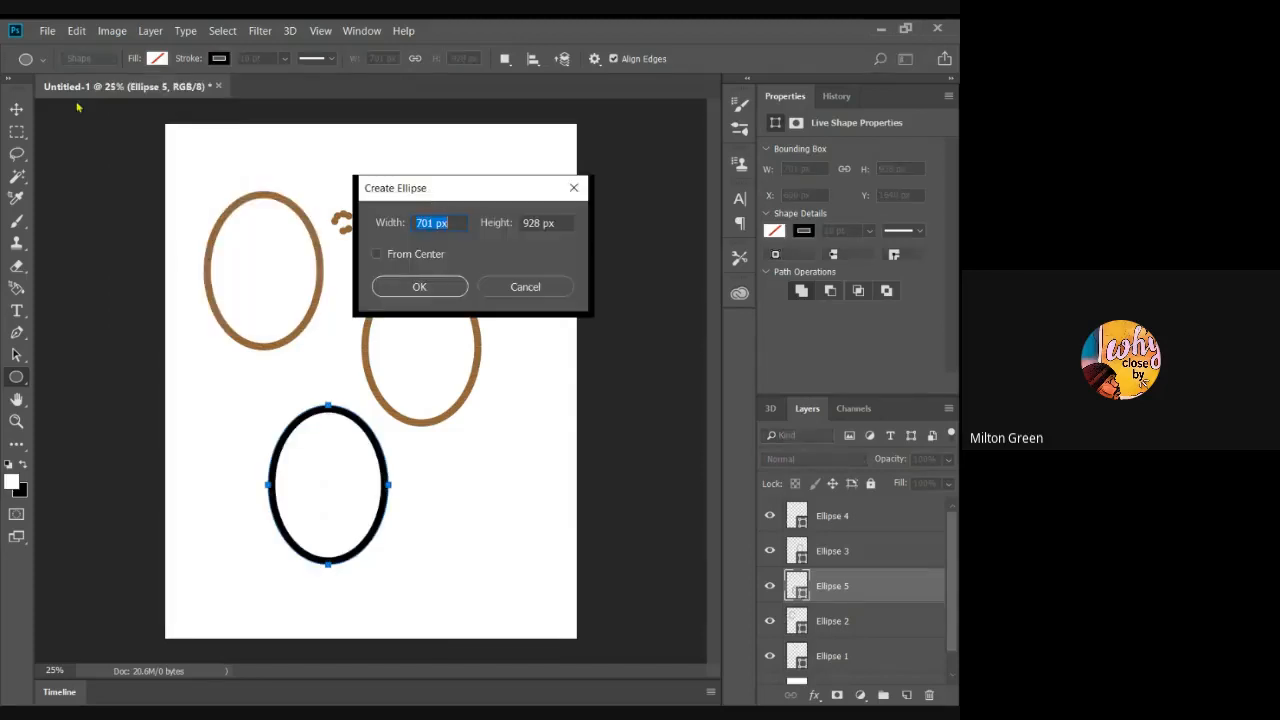
pyautogui.click(410, 290)
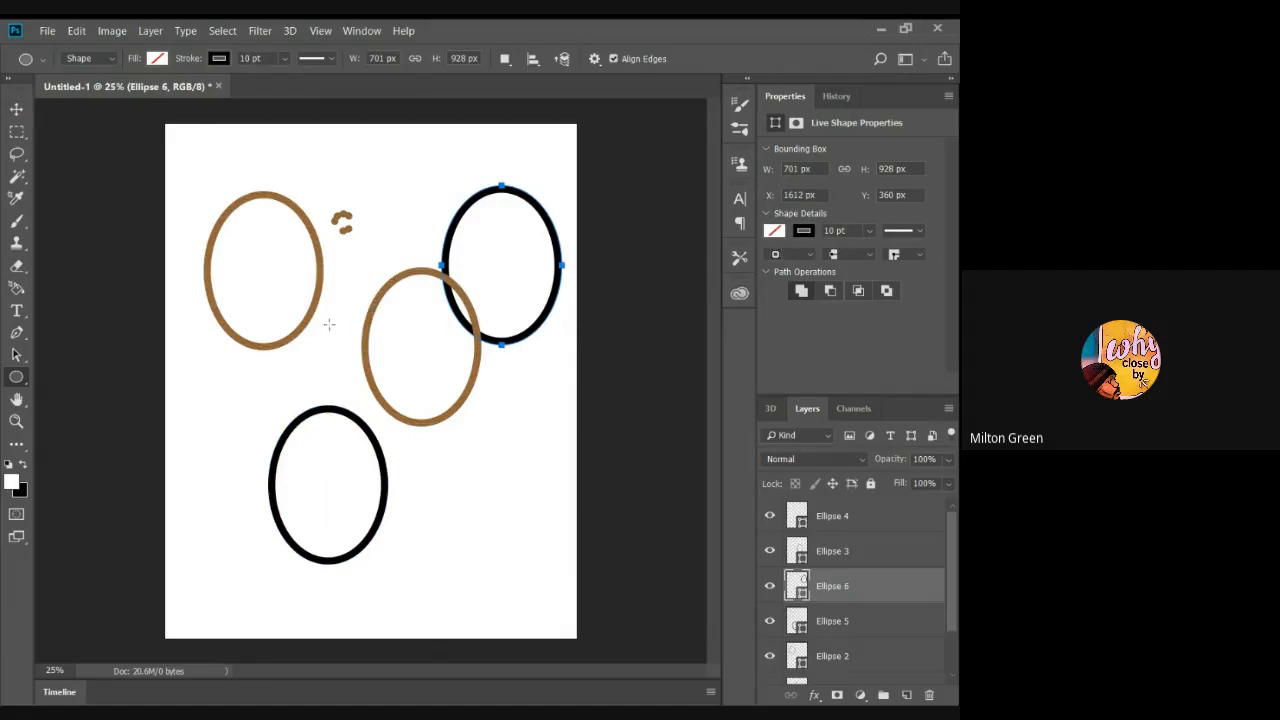
pyautogui.click(360, 326)
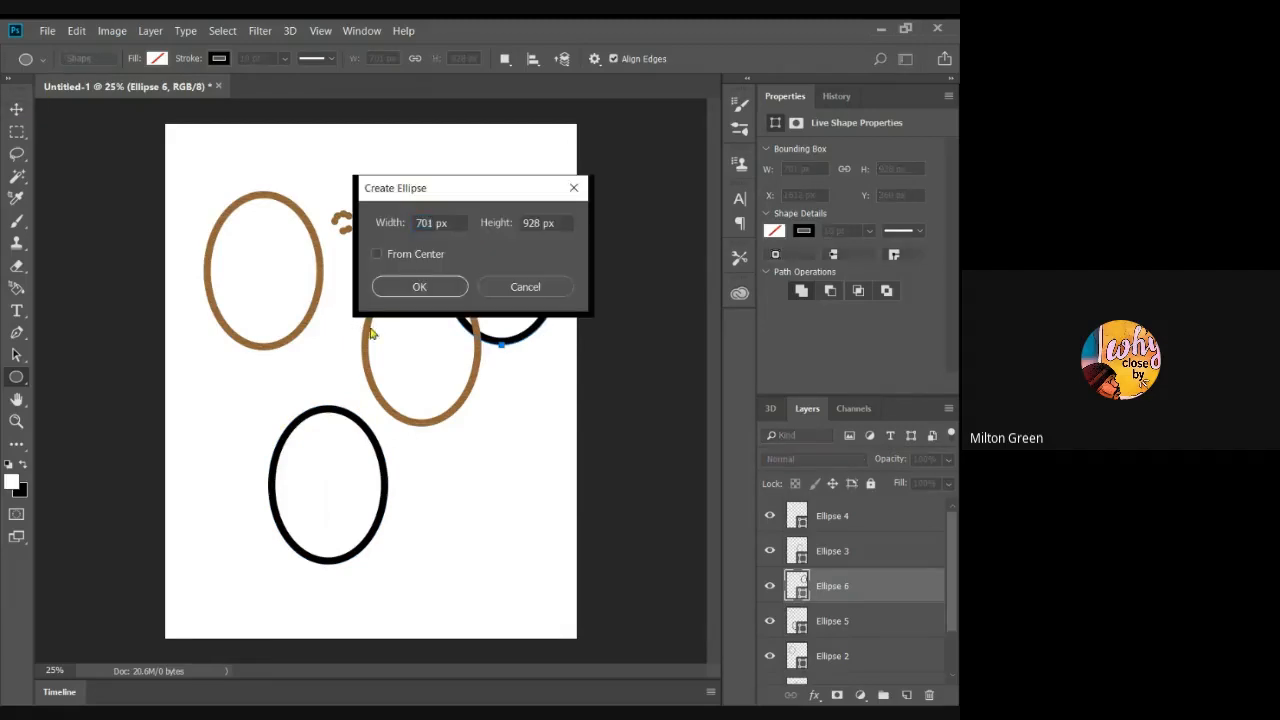
pyautogui.click(432, 287)
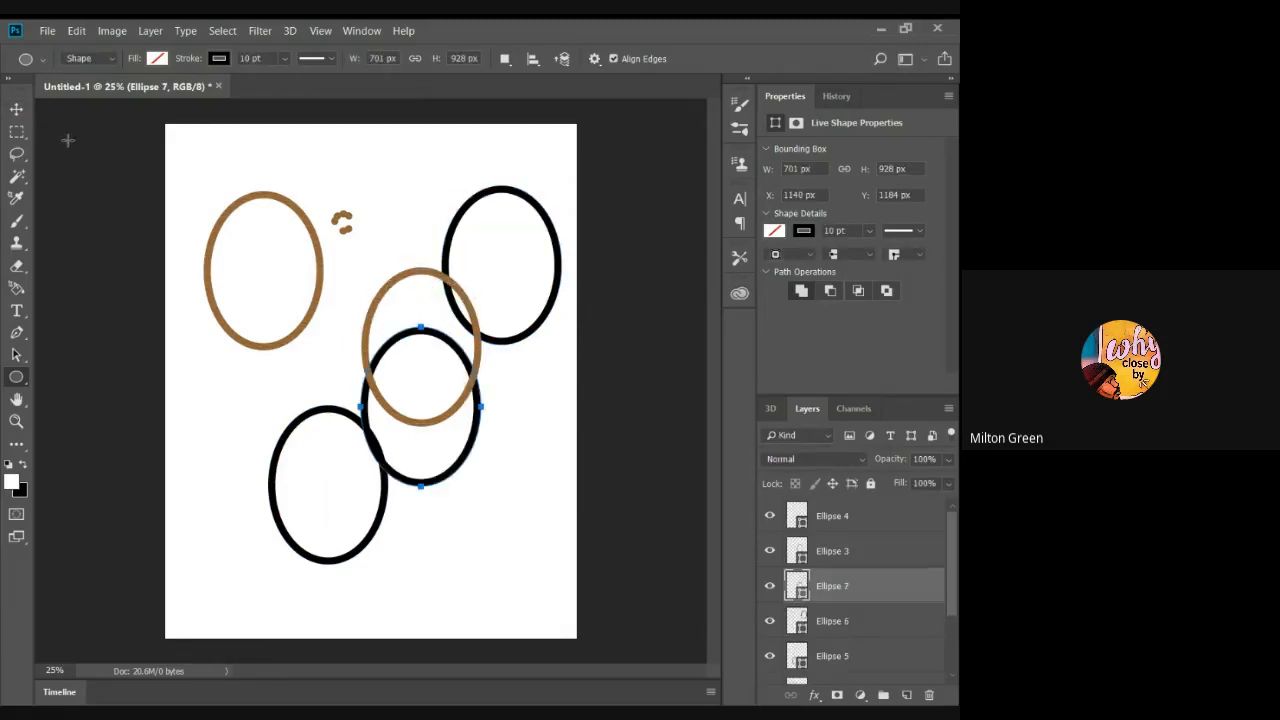
# - Set the stroke of the central brown ellipse to solid black
pyautogui.click(16, 108)
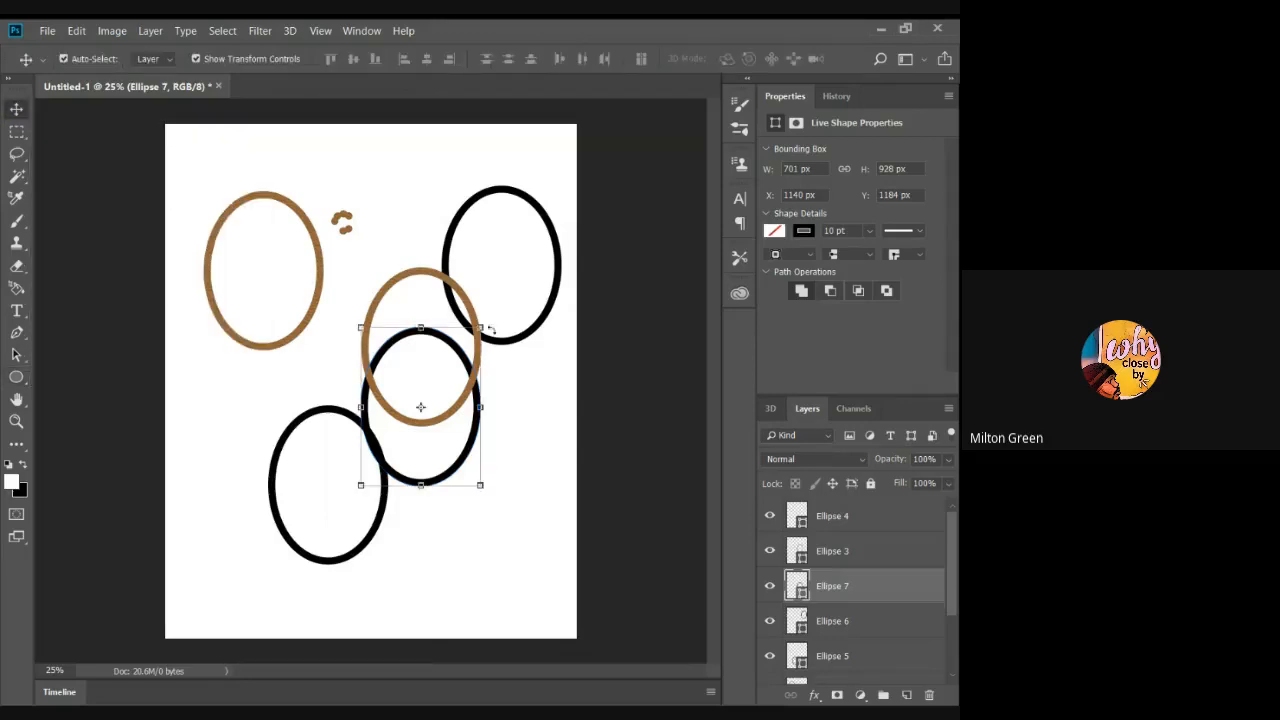
pyautogui.click(437, 277)
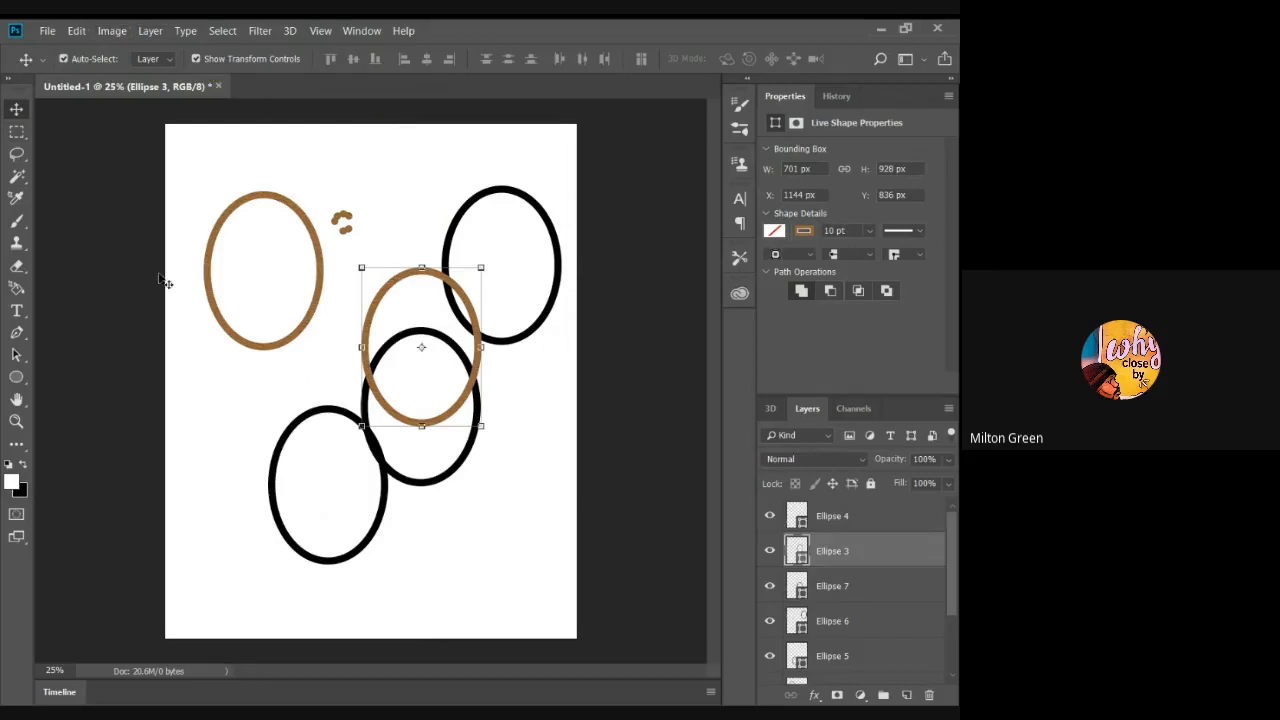
pyautogui.click(18, 378)
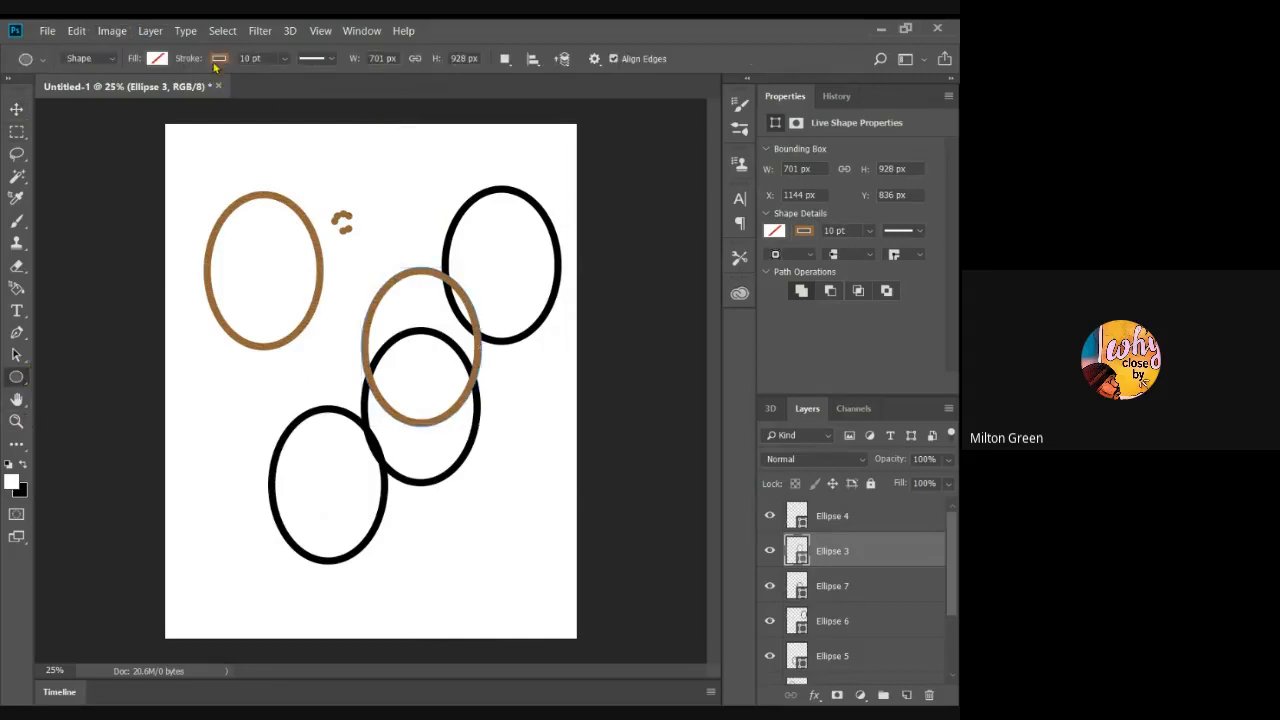
pyautogui.click(214, 63)
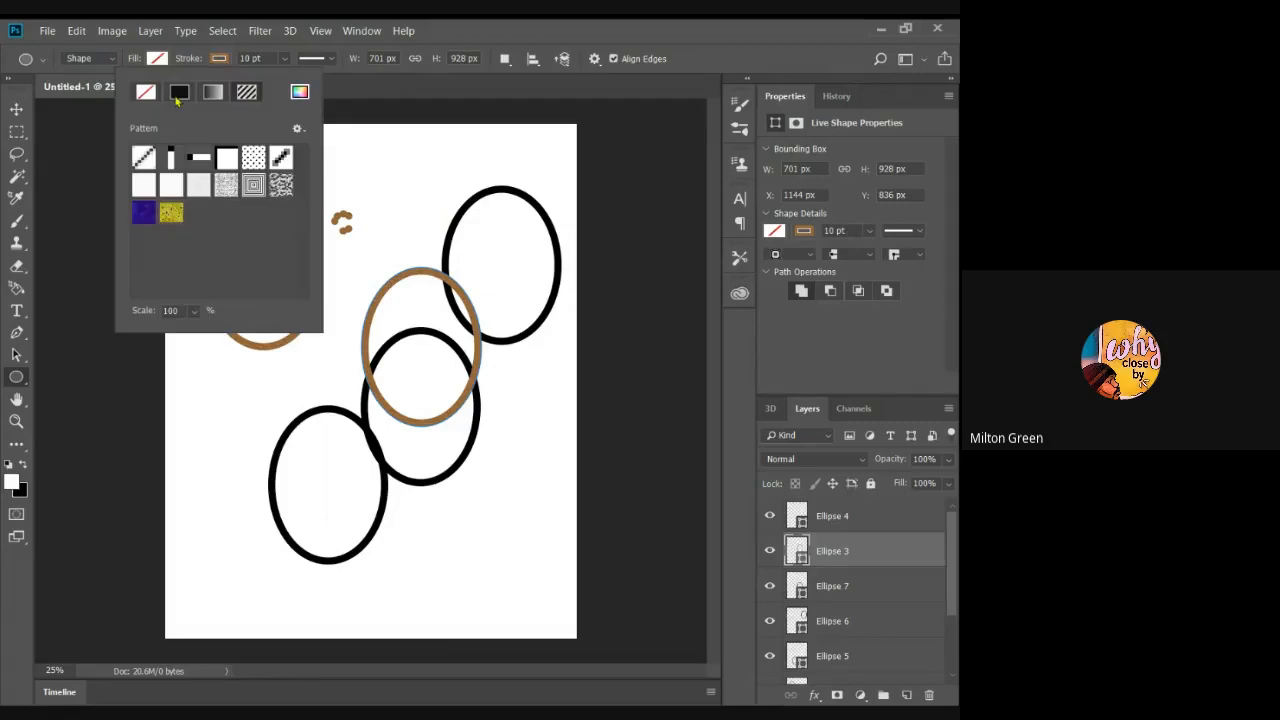
pyautogui.click(179, 93)
# - Add another black-outlined 701 x 928 px ellipse above the central ones, overlapping the upper-right ellipse
pyautogui.click(360, 172)
pyautogui.click(360, 172)
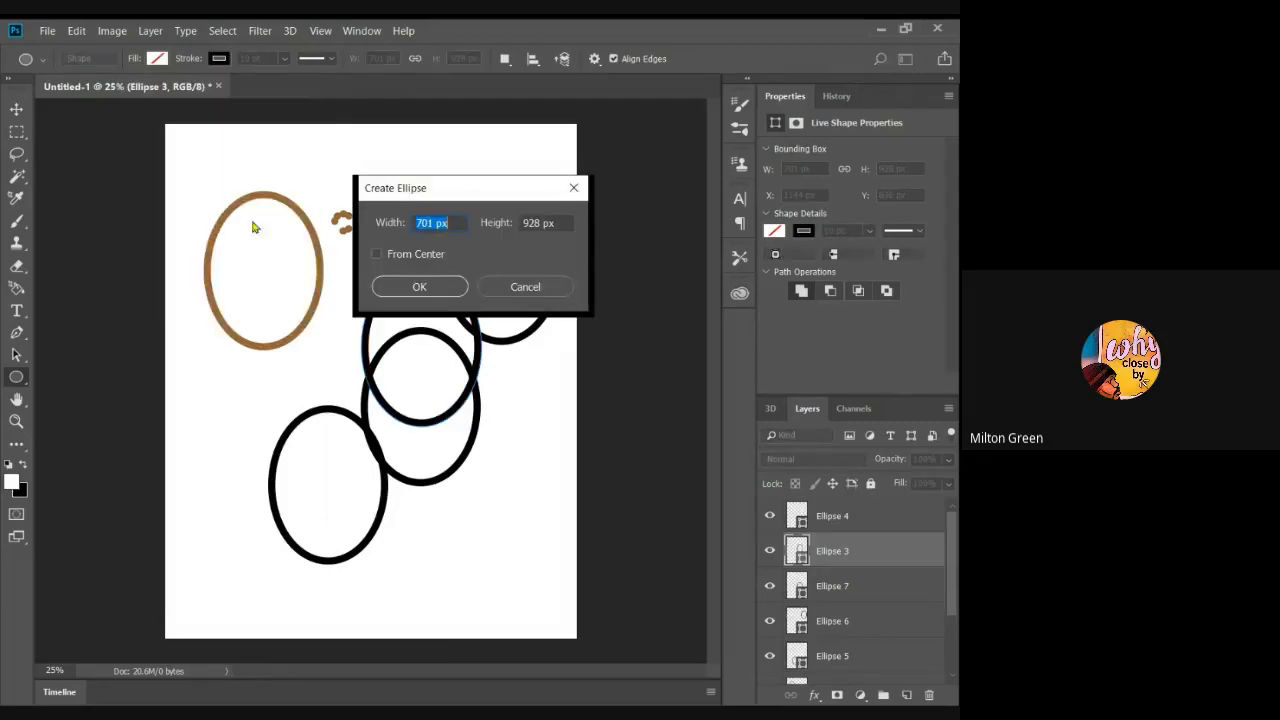
pyautogui.click(424, 287)
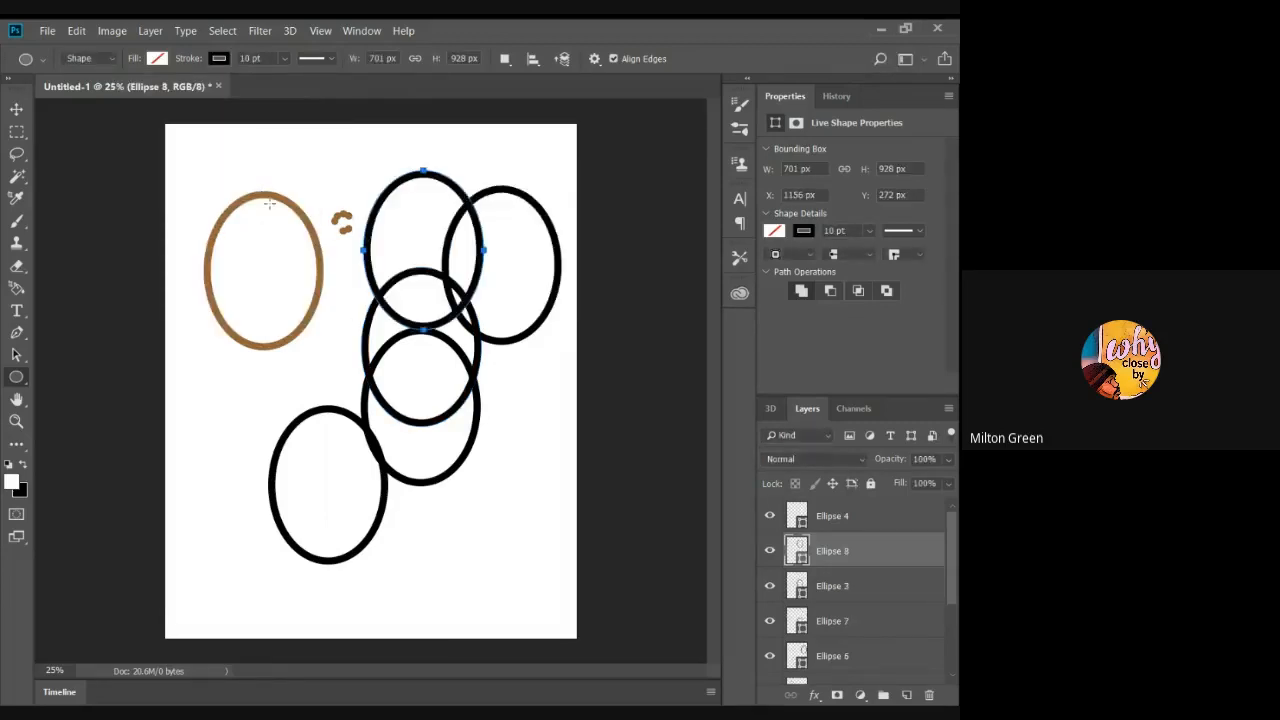
pyautogui.click(270, 206)
pyautogui.click(525, 290)
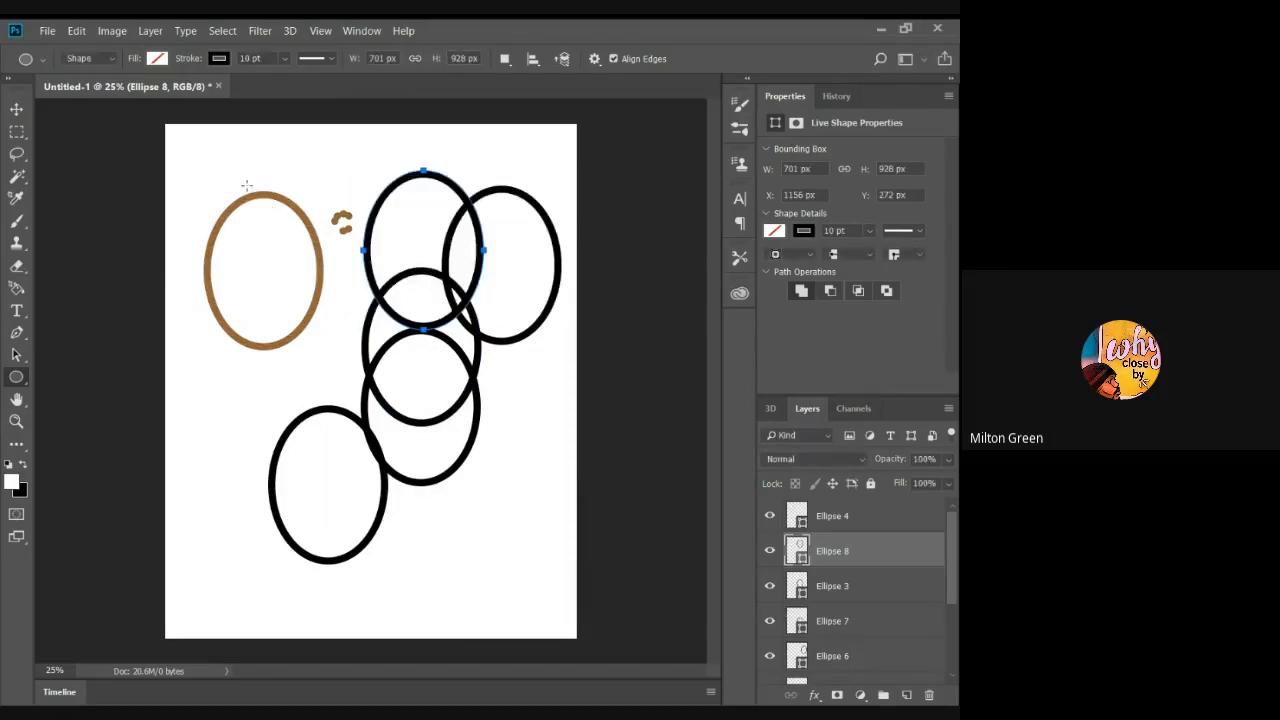
# - Set the stroke of the large brown ellipse in the canvas's upper-left area to solid black
pyautogui.click(16, 108)
pyautogui.click(266, 203)
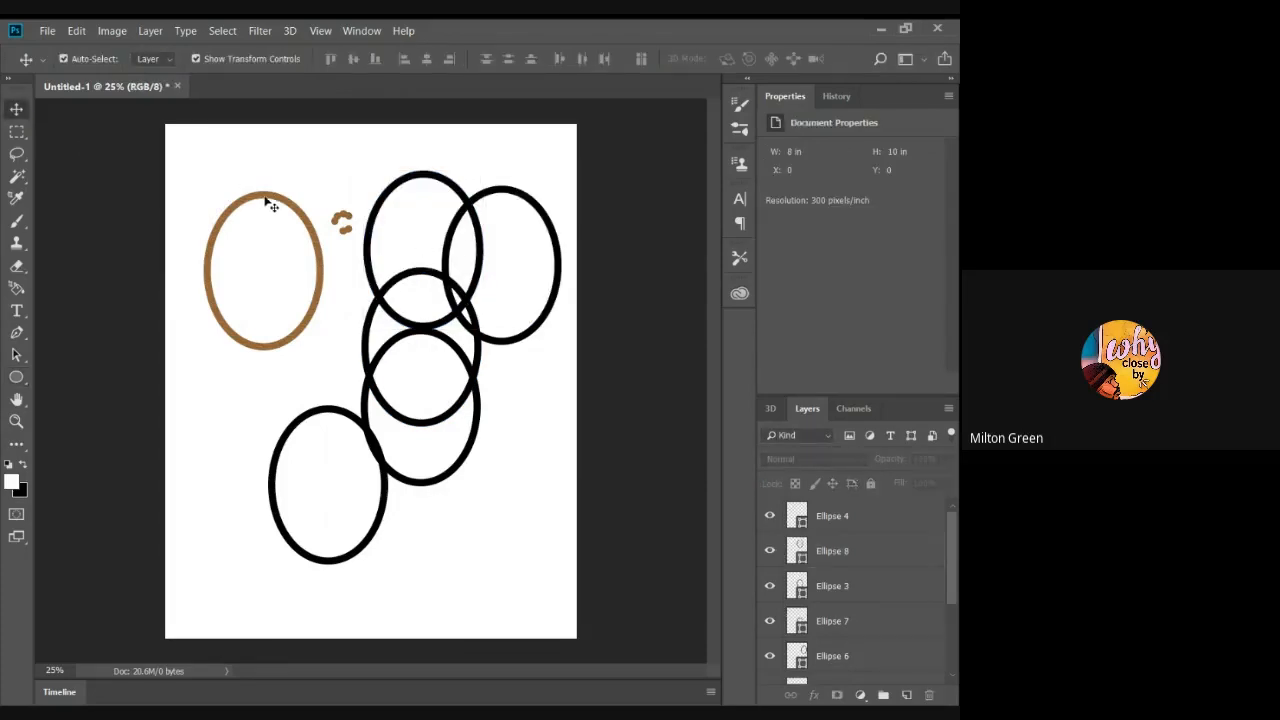
pyautogui.click(267, 196)
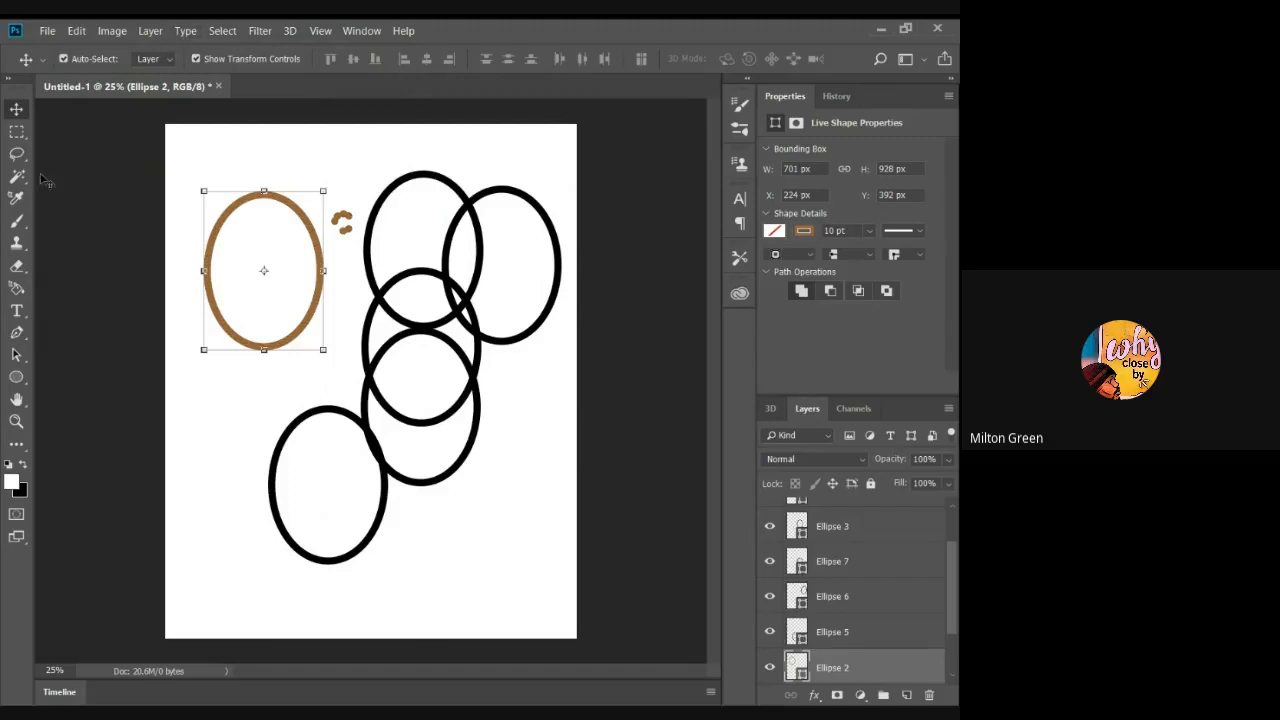
pyautogui.click(16, 377)
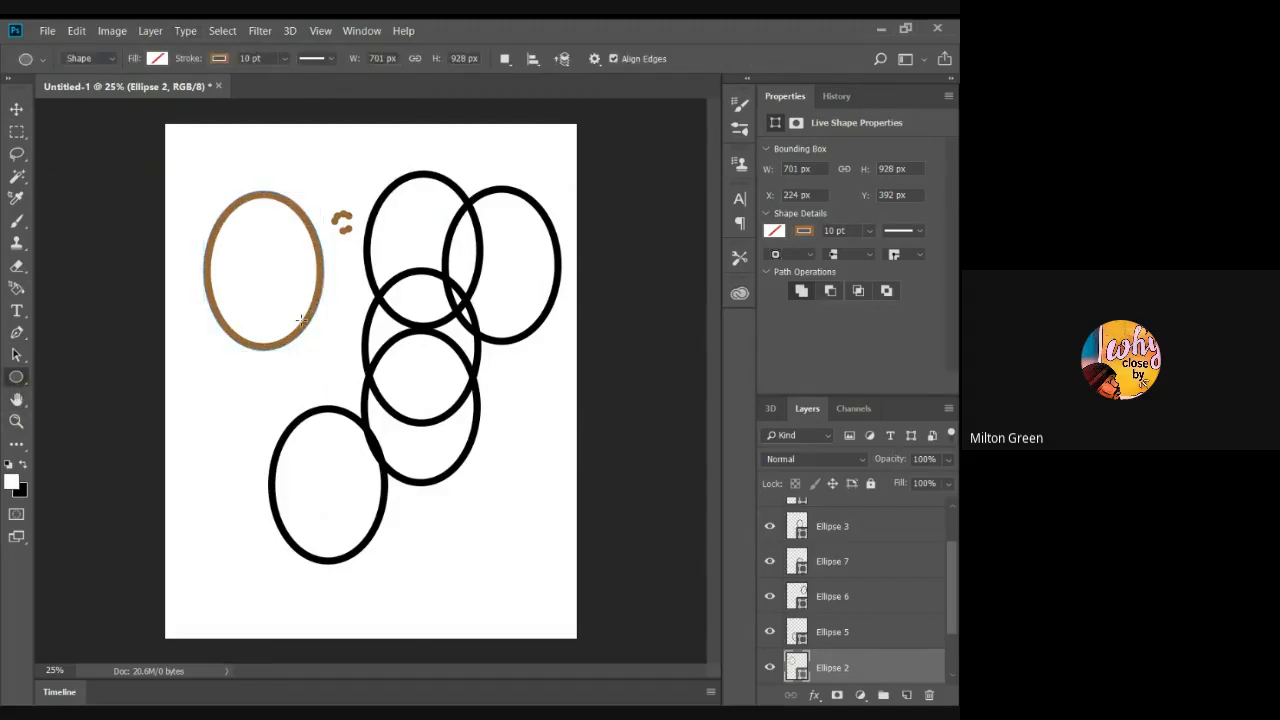
pyautogui.click(220, 60)
pyautogui.click(181, 96)
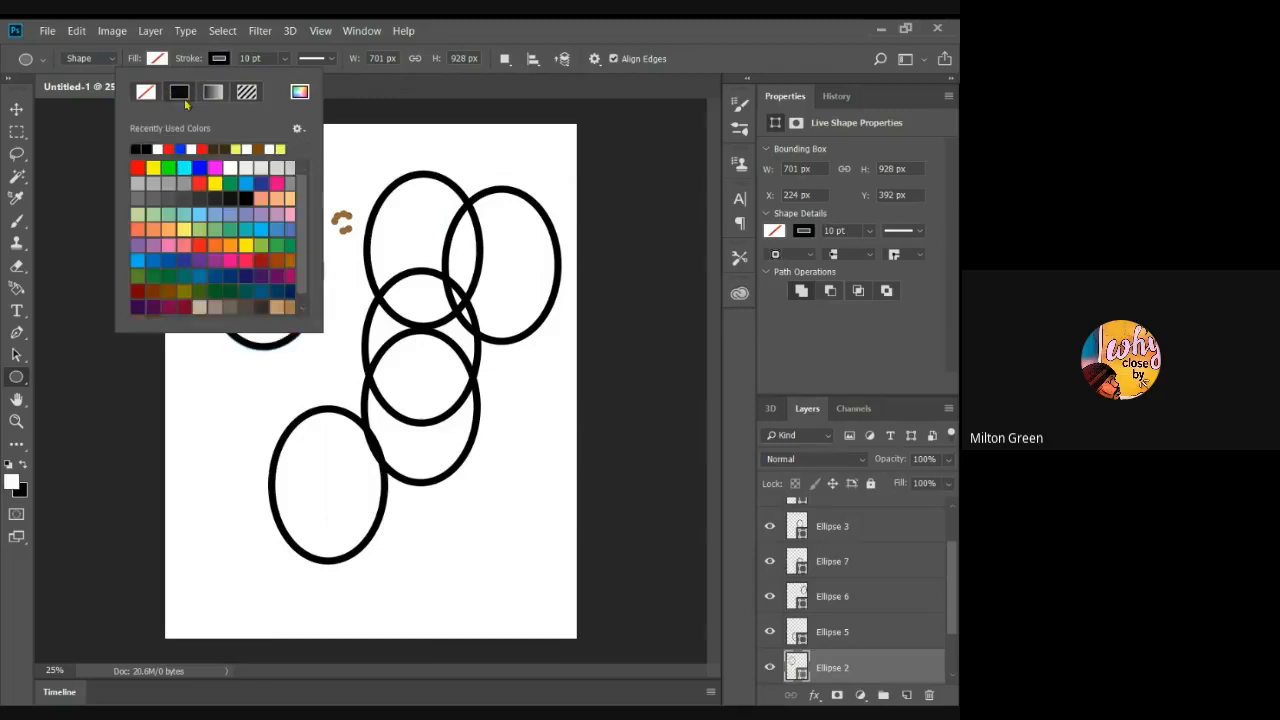
# - Add another black-outlined 701 x 928 px ellipse near the canvas's upper edge, overlapping the topmost central ellipse
pyautogui.click(354, 154)
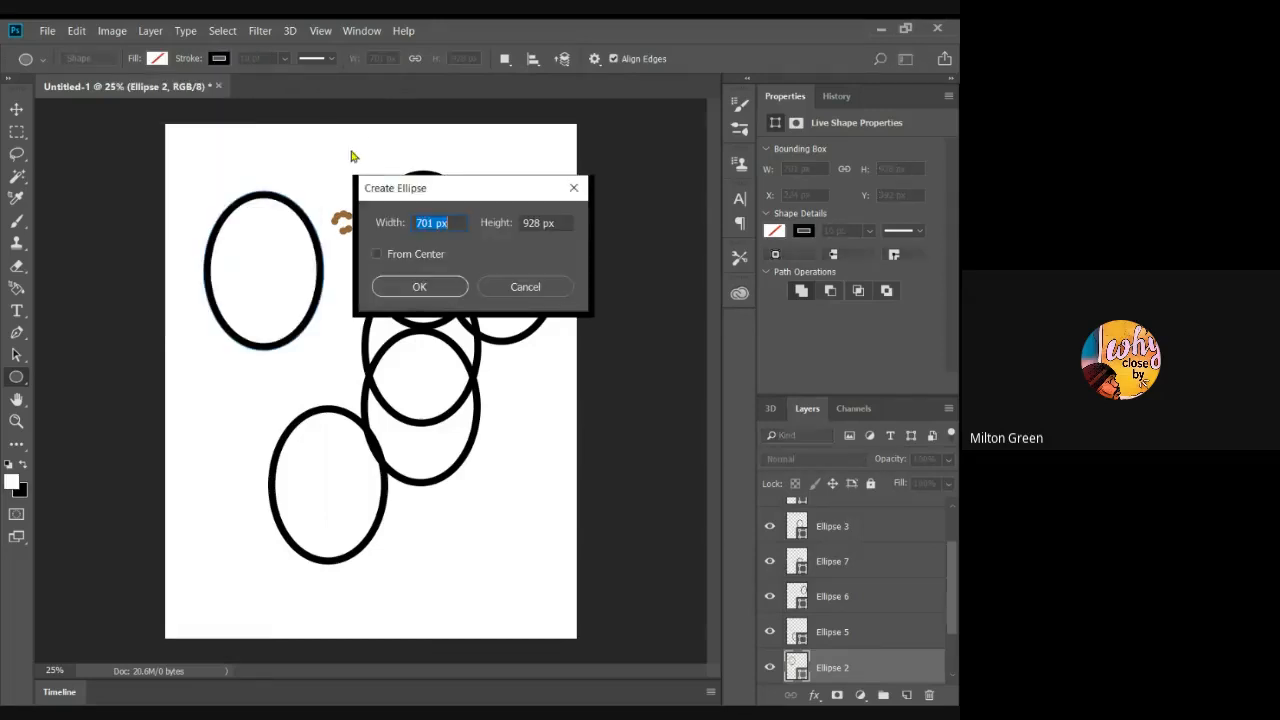
pyautogui.click(420, 287)
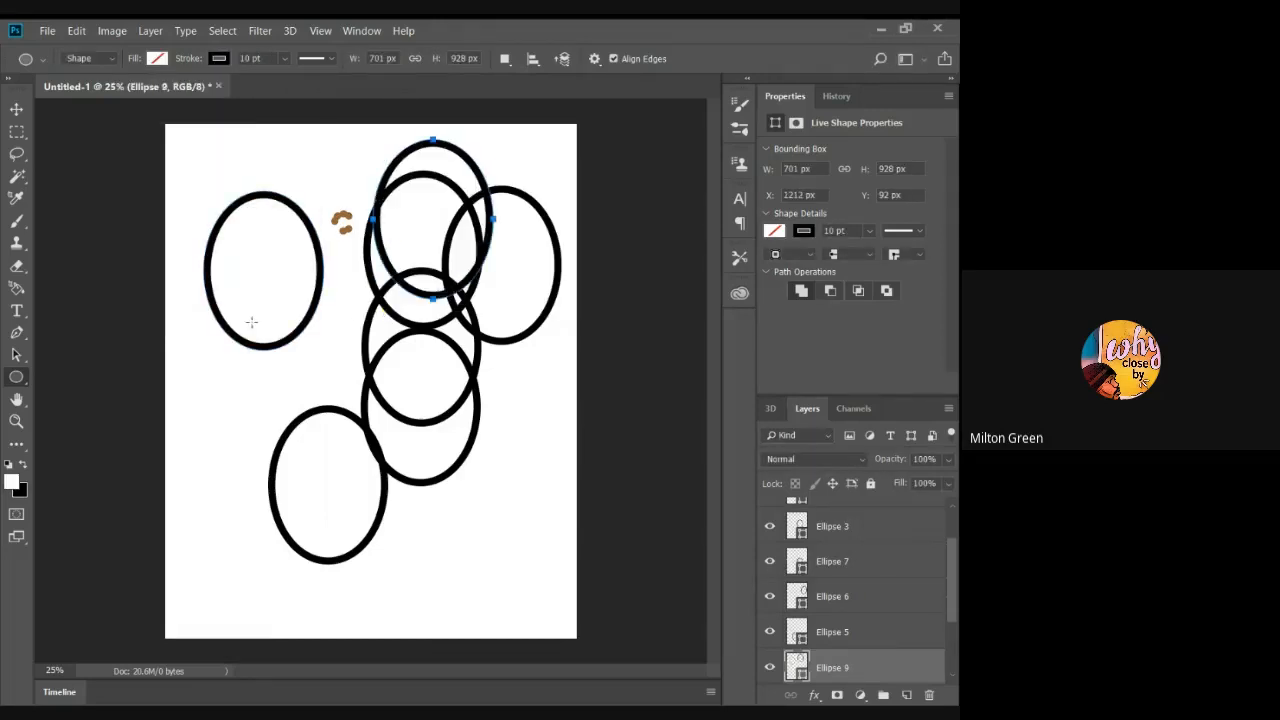
pyautogui.click(40, 60)
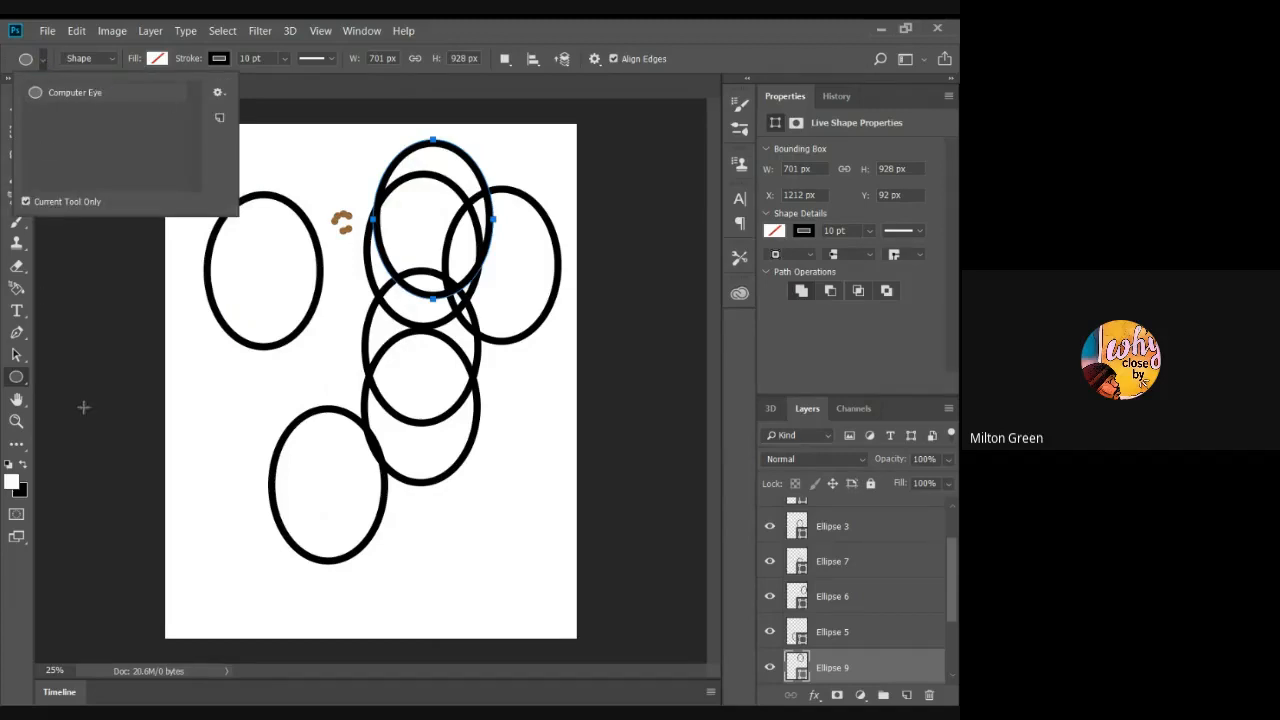
# - Draw three black-outlined rectangles of about 1065 x 658 px at upper left, 864 x 1483 px at lower left and 1145 x 886 px at lower right
pyautogui.click(19, 384)
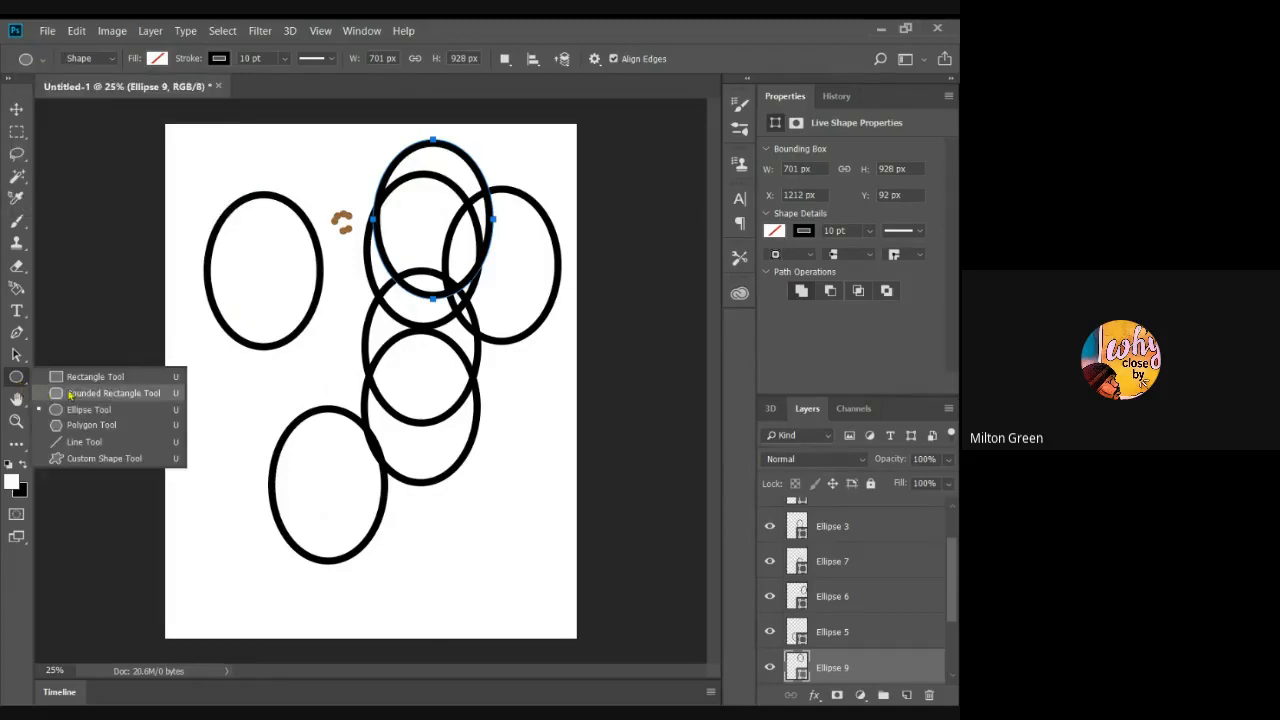
pyautogui.click(90, 377)
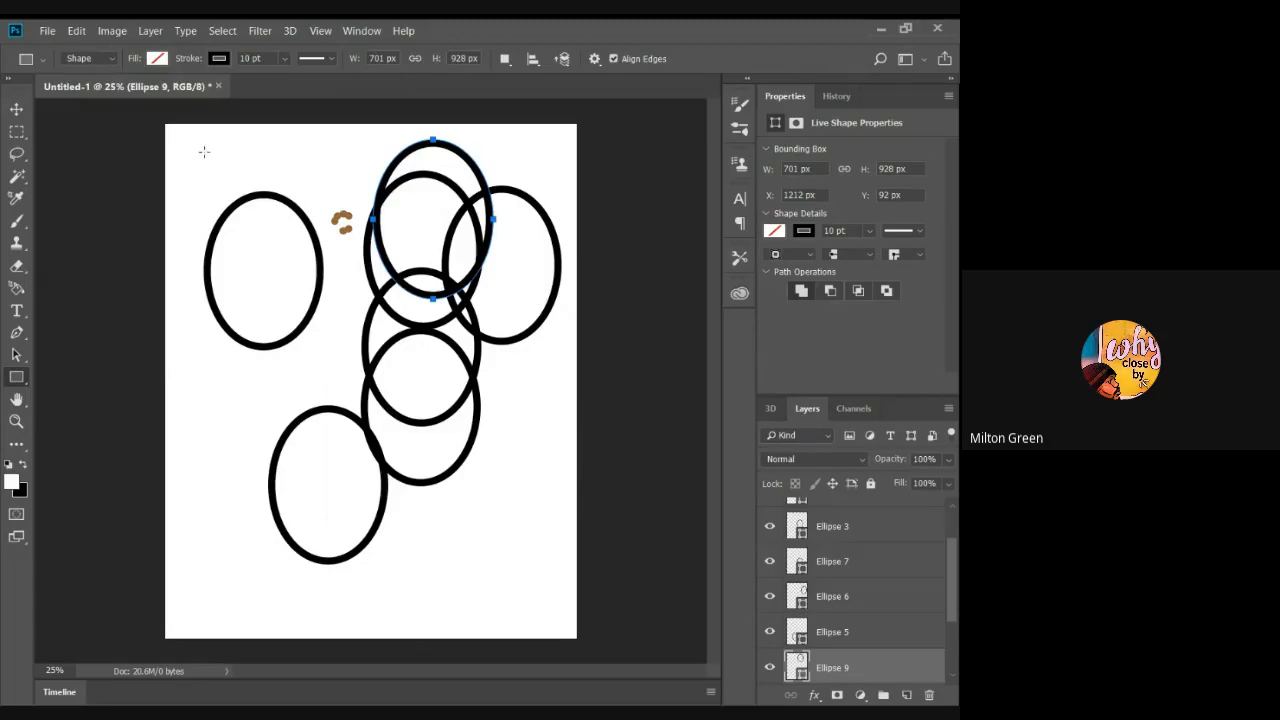
pyautogui.moveTo(230, 150); pyautogui.dragTo(413, 263)
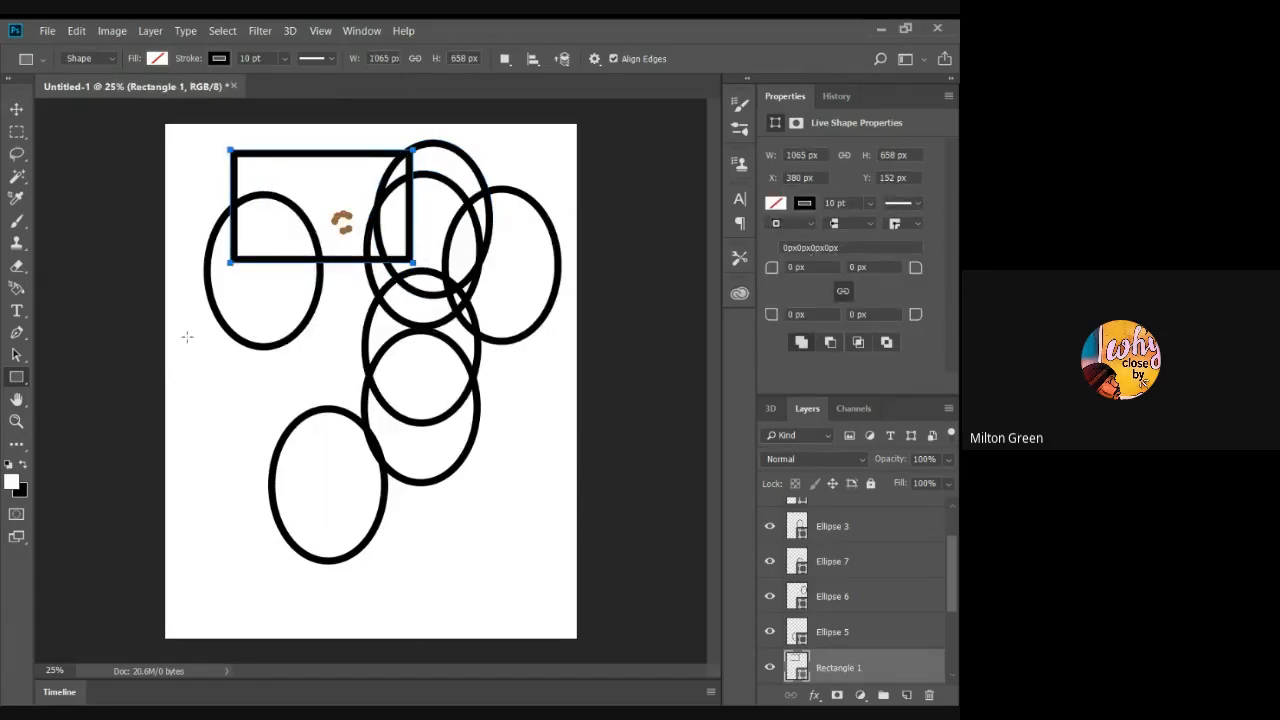
pyautogui.moveTo(185, 348)
pyautogui.mouseDown()
pyautogui.moveTo(186, 451)
pyautogui.moveTo(374, 530)
pyautogui.moveTo(331, 551)
pyautogui.moveTo(333, 601)
pyautogui.mouseUp()
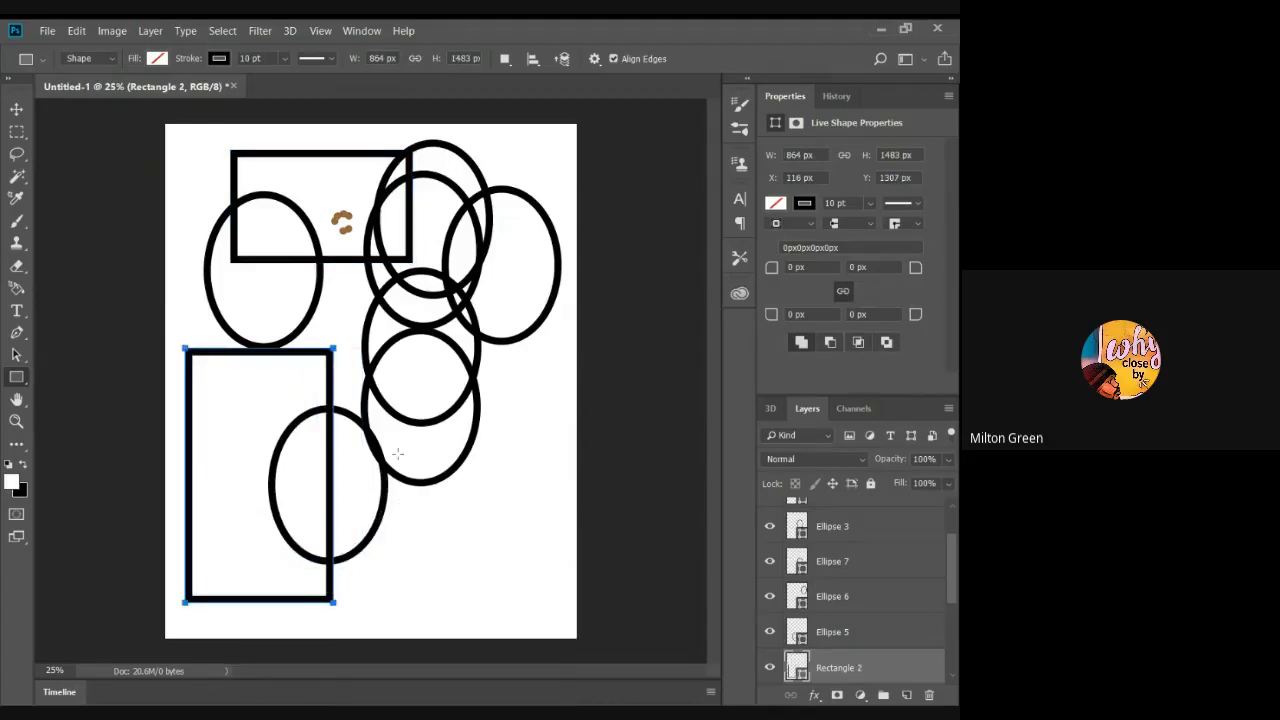
pyautogui.moveTo(343, 440); pyautogui.dragTo(540, 592)
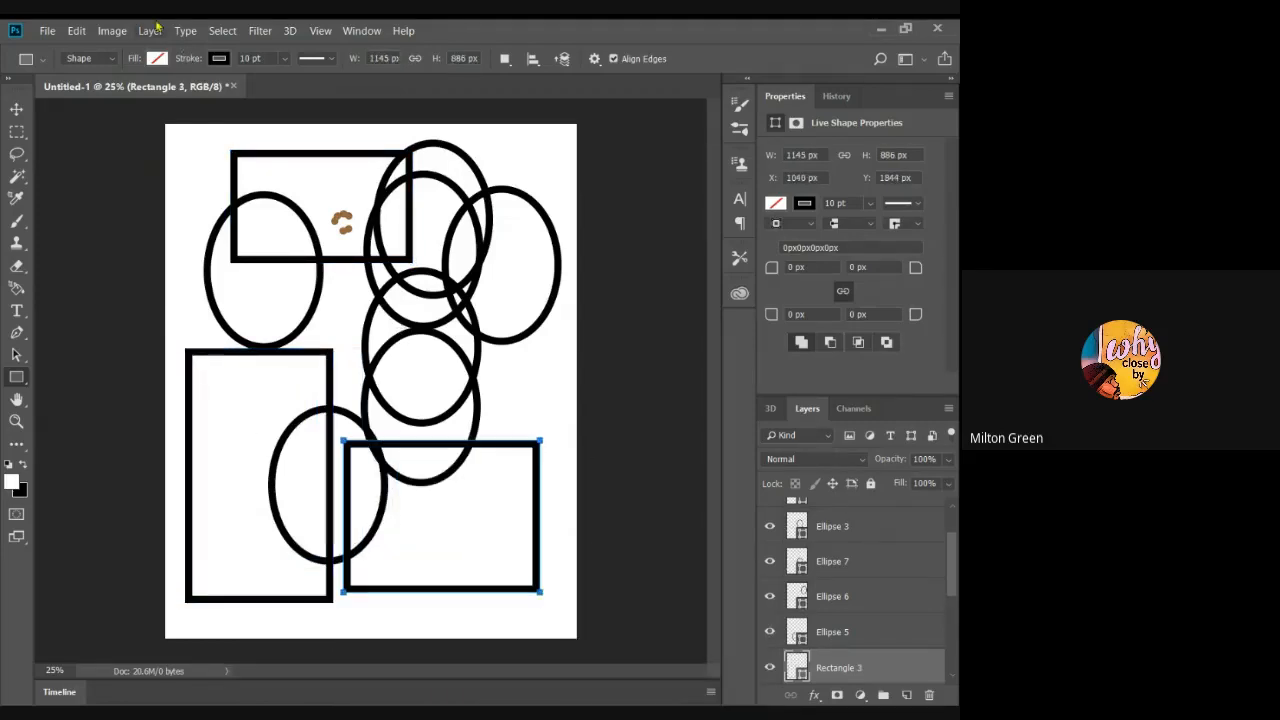
# - Thin the lower-right rectangle's stroke to 3.09 pt and draw five more rectangles with that stroke, extending past the canvas edges
pyautogui.click(286, 58)
pyautogui.moveTo(291, 80); pyautogui.dragTo(284, 87)
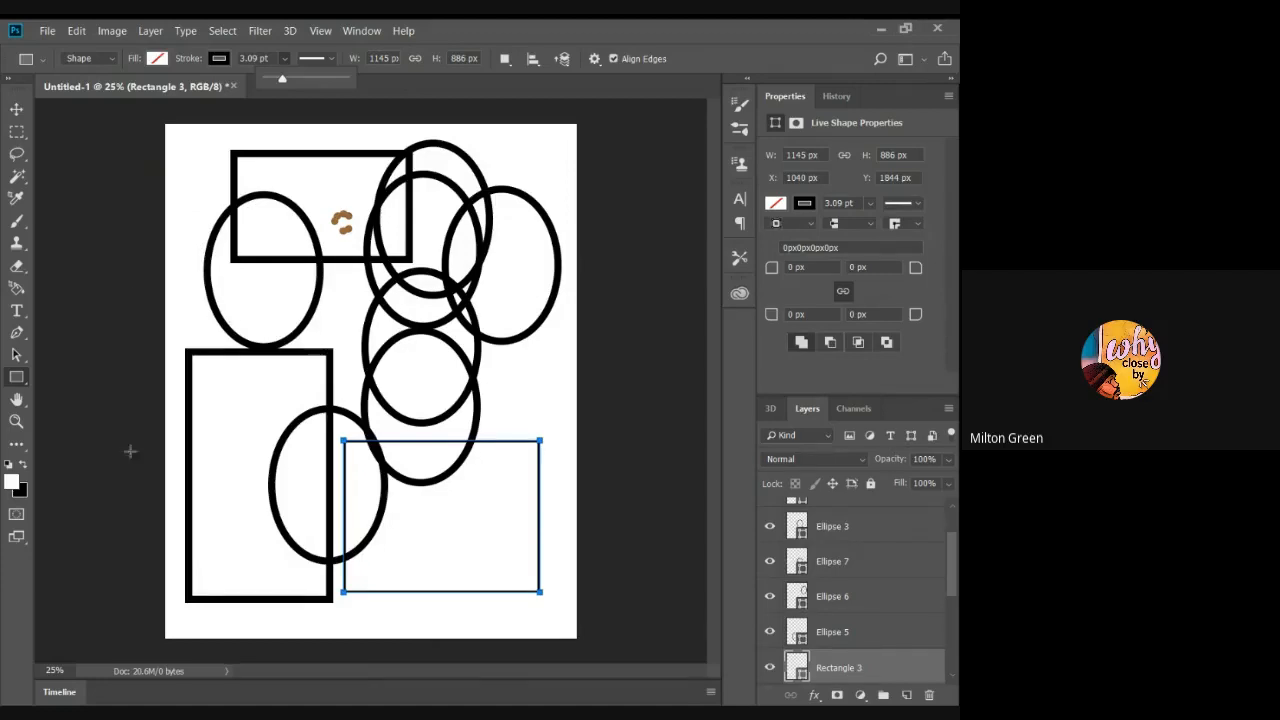
pyautogui.moveTo(149, 289)
pyautogui.mouseDown()
pyautogui.moveTo(257, 366)
pyautogui.moveTo(268, 520)
pyautogui.mouseUp()
pyautogui.moveTo(497, 121); pyautogui.dragTo(639, 328)
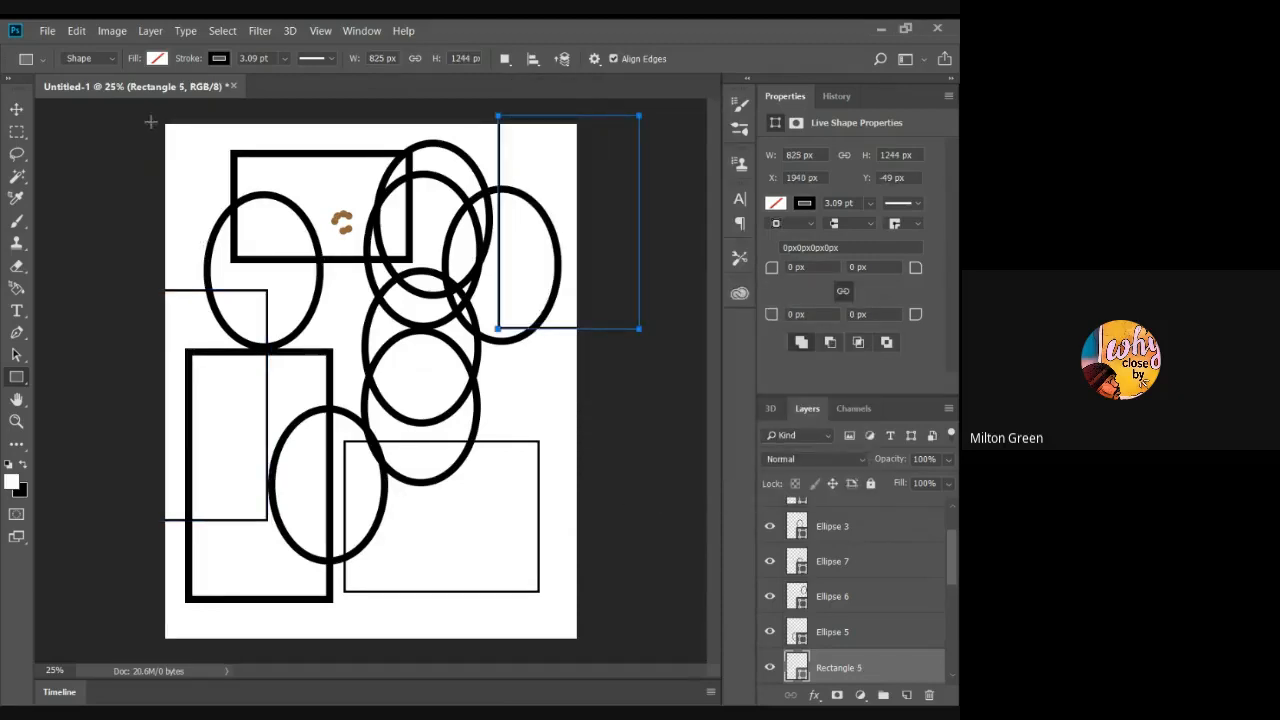
pyautogui.moveTo(149, 123); pyautogui.dragTo(318, 242)
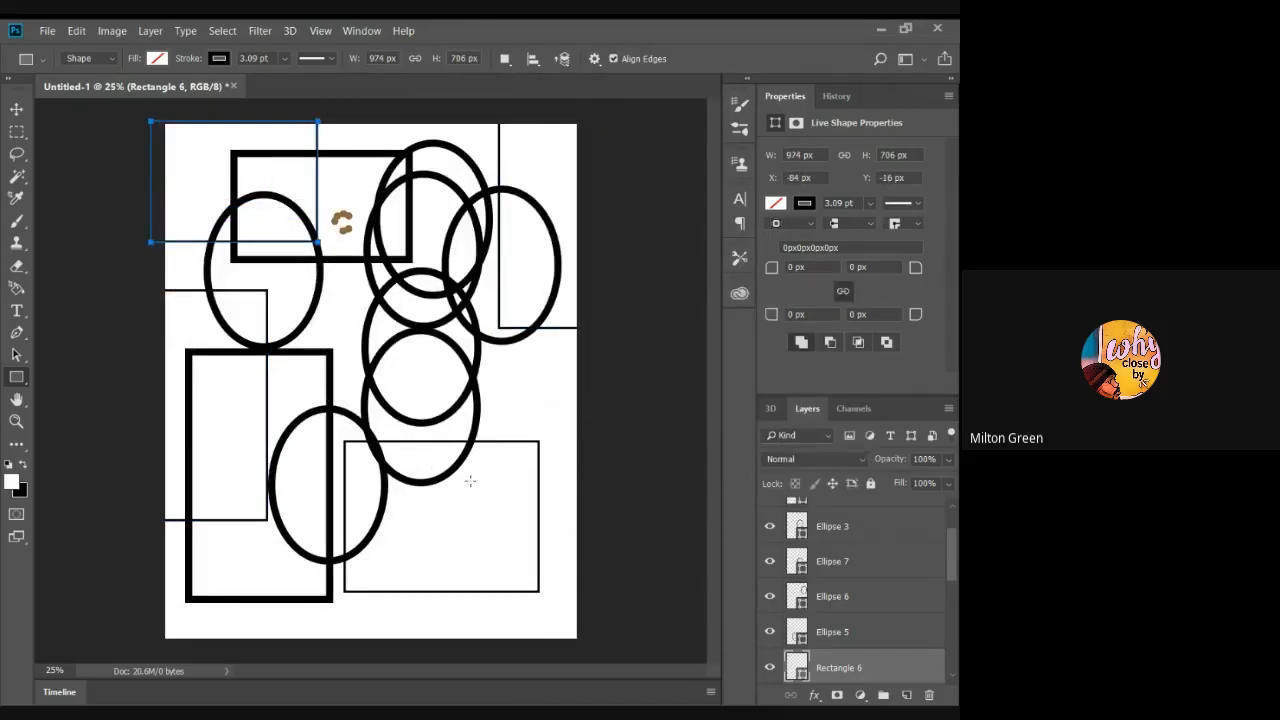
pyautogui.moveTo(513, 411); pyautogui.dragTo(622, 659)
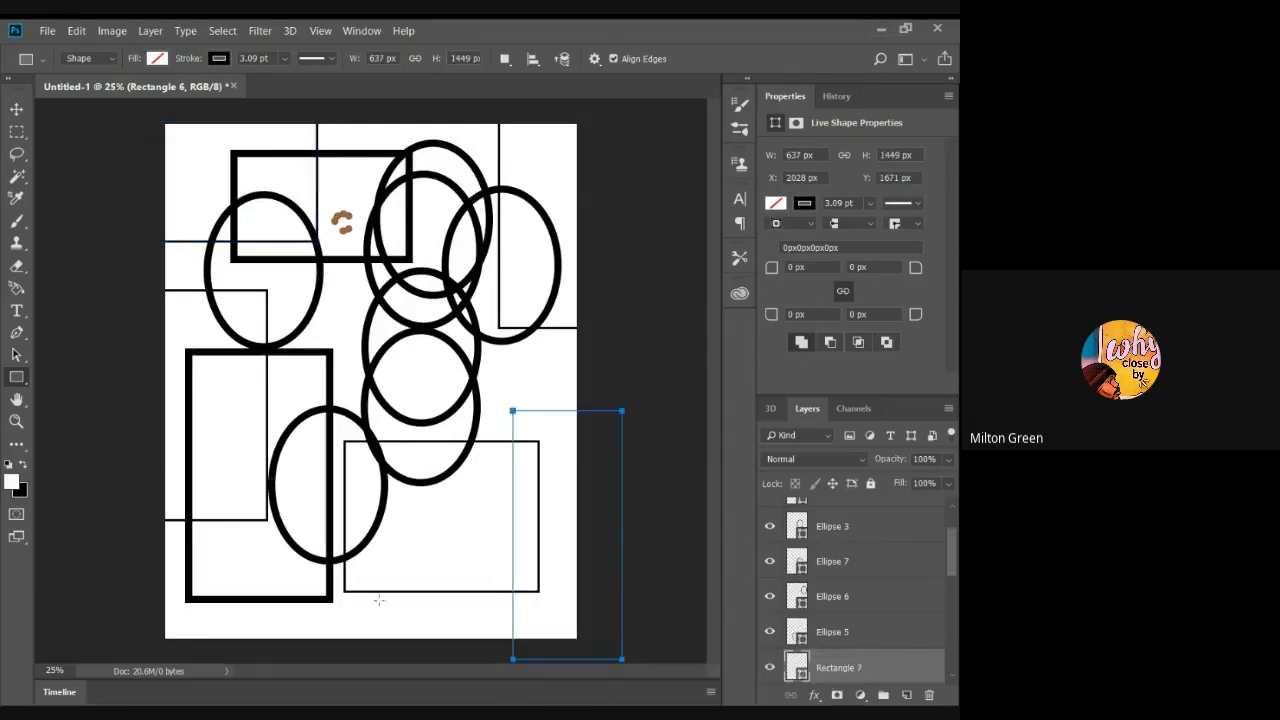
pyautogui.moveTo(288, 656); pyautogui.dragTo(512, 574)
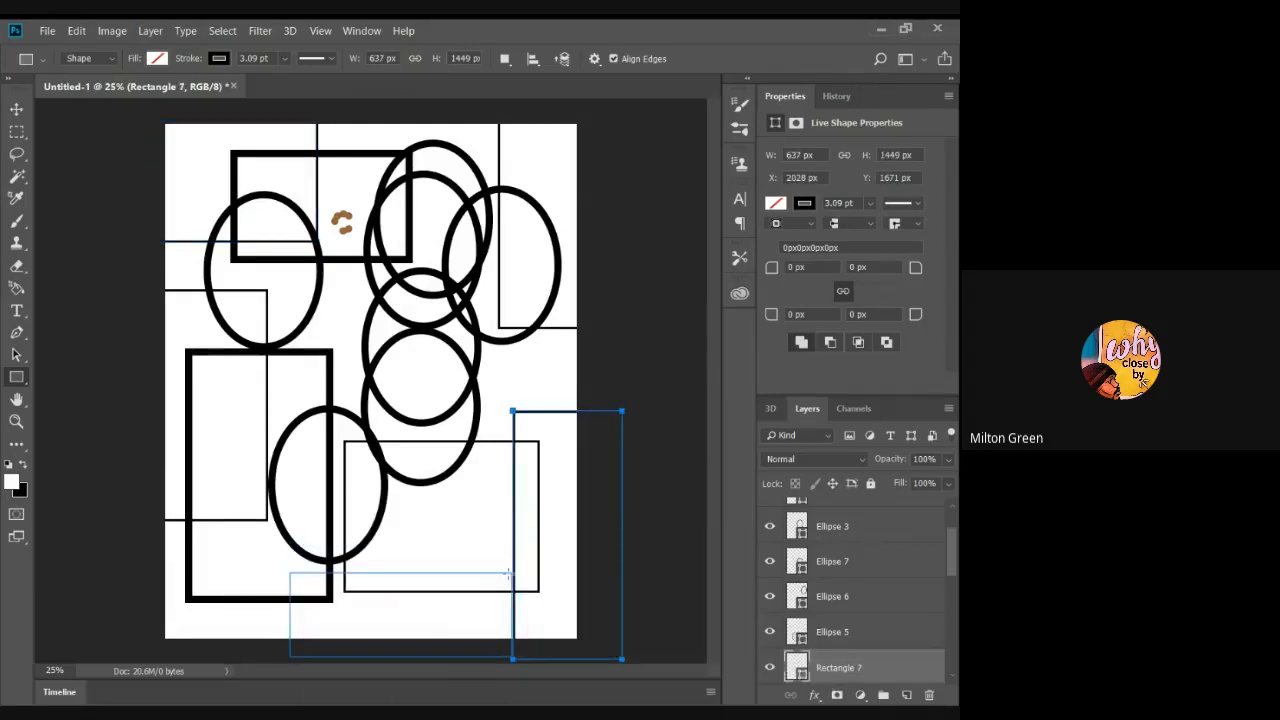
# - Draw three large five-sided polygons with 3.09 pt black outlines at the canvas's left edge, upper left and lower right of center
pyautogui.rightClick(21, 386)
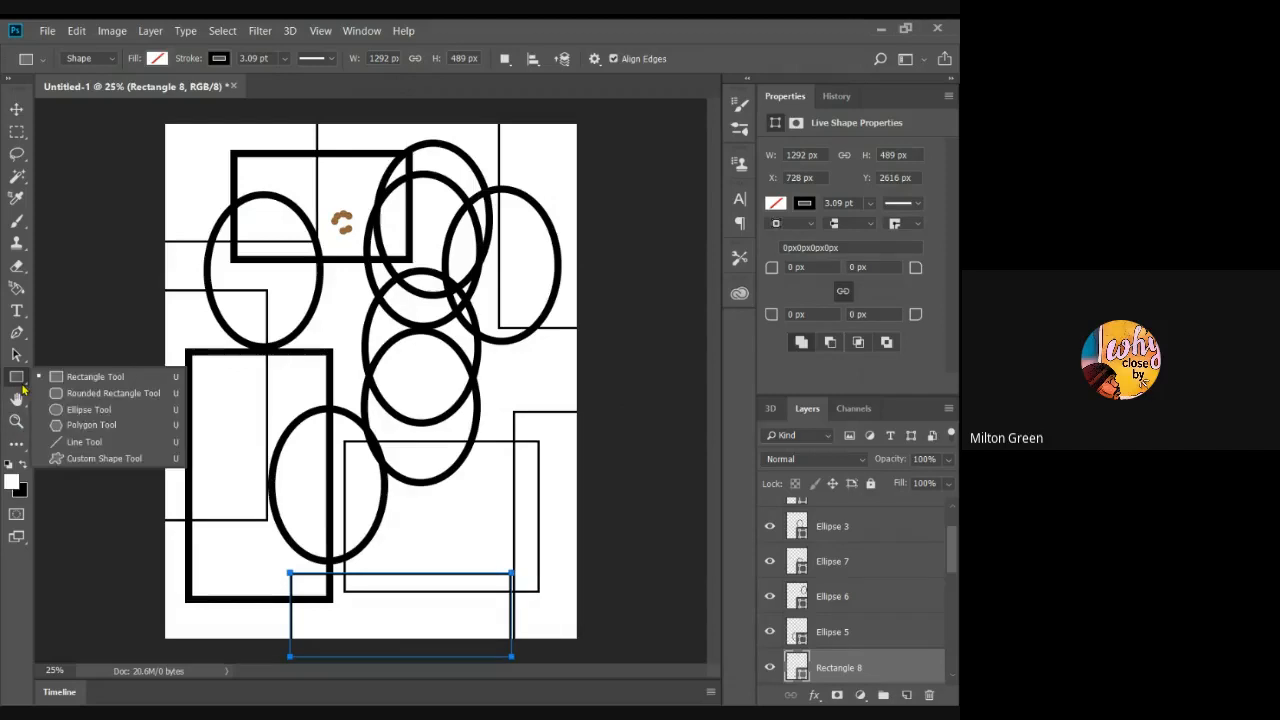
pyautogui.click(82, 428)
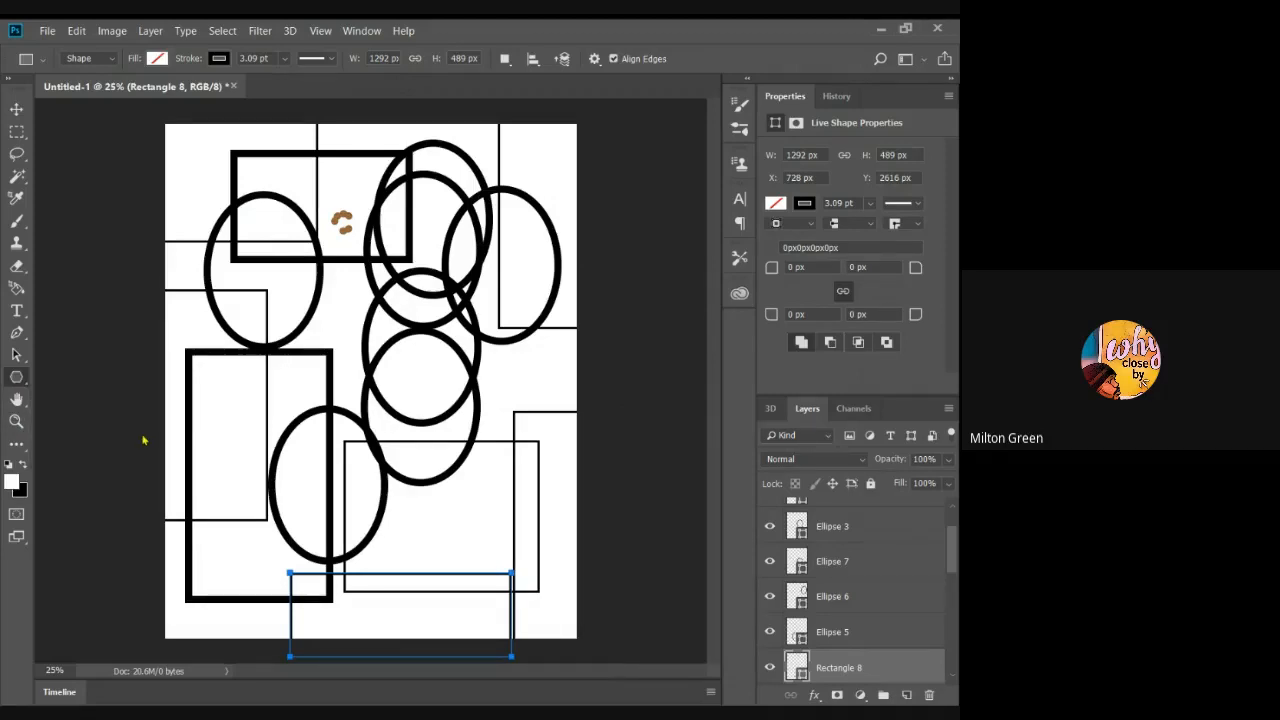
pyautogui.moveTo(177, 406); pyautogui.dragTo(291, 475)
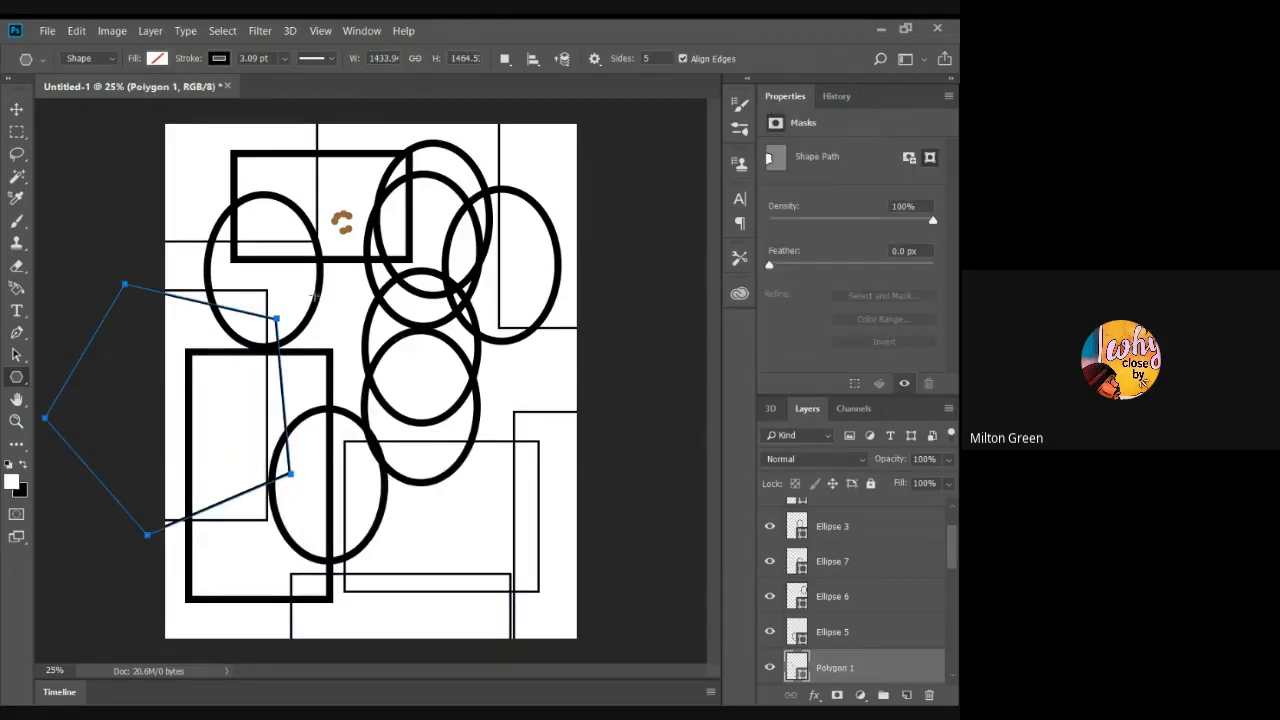
pyautogui.moveTo(290, 265); pyautogui.dragTo(338, 396)
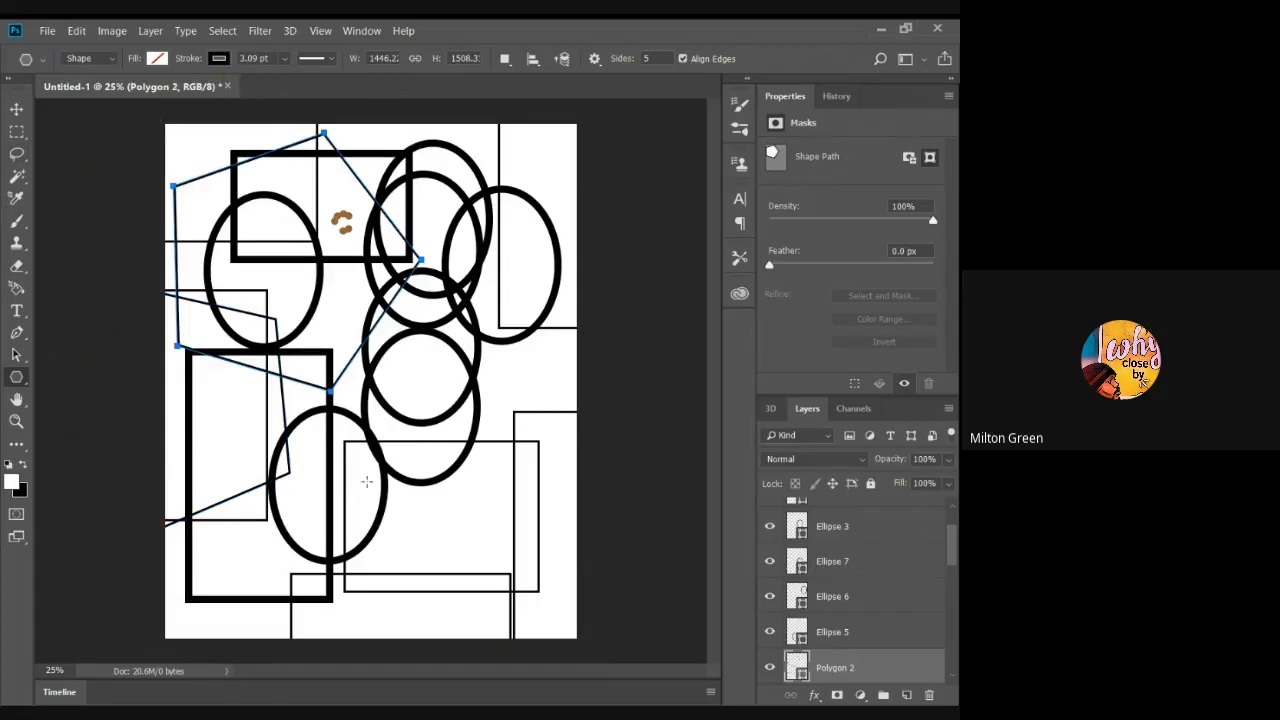
pyautogui.moveTo(421, 415); pyautogui.dragTo(402, 548)
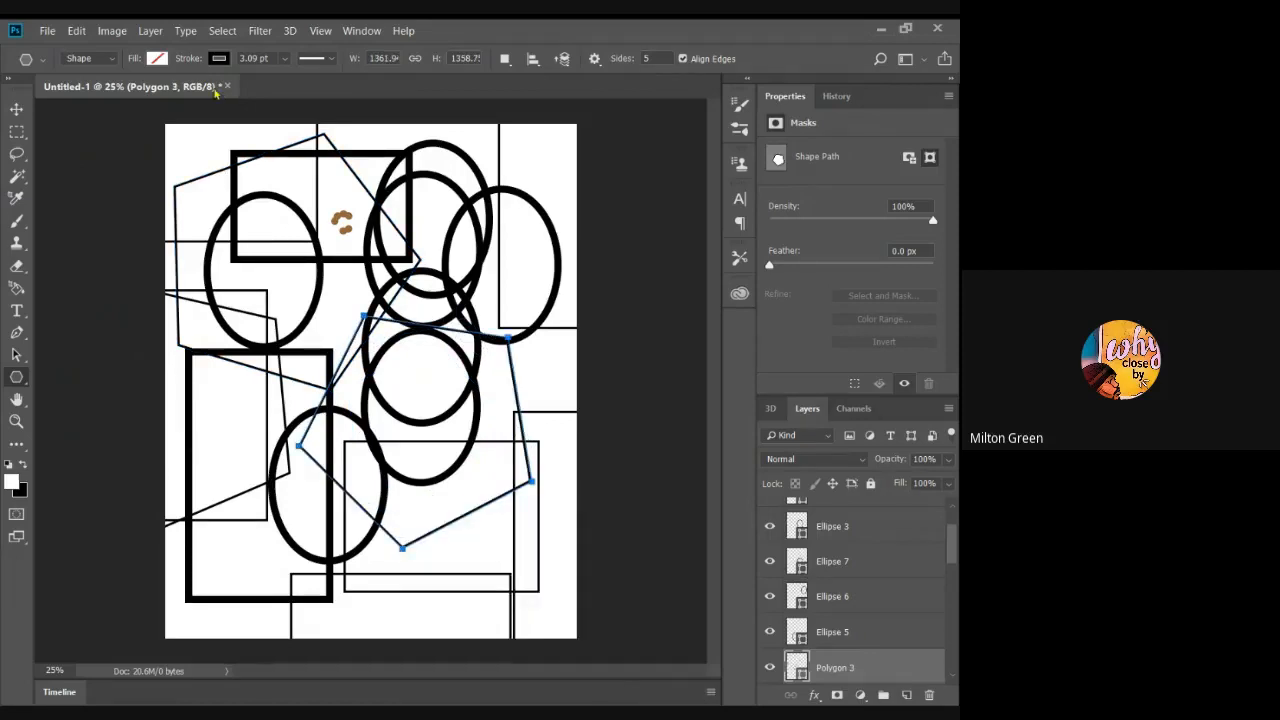
# - Draw four heart custom shapes with 3.09 pt black outlines, one near each corner of the canvas
pyautogui.rightClick(25, 384)
pyautogui.click(95, 460)
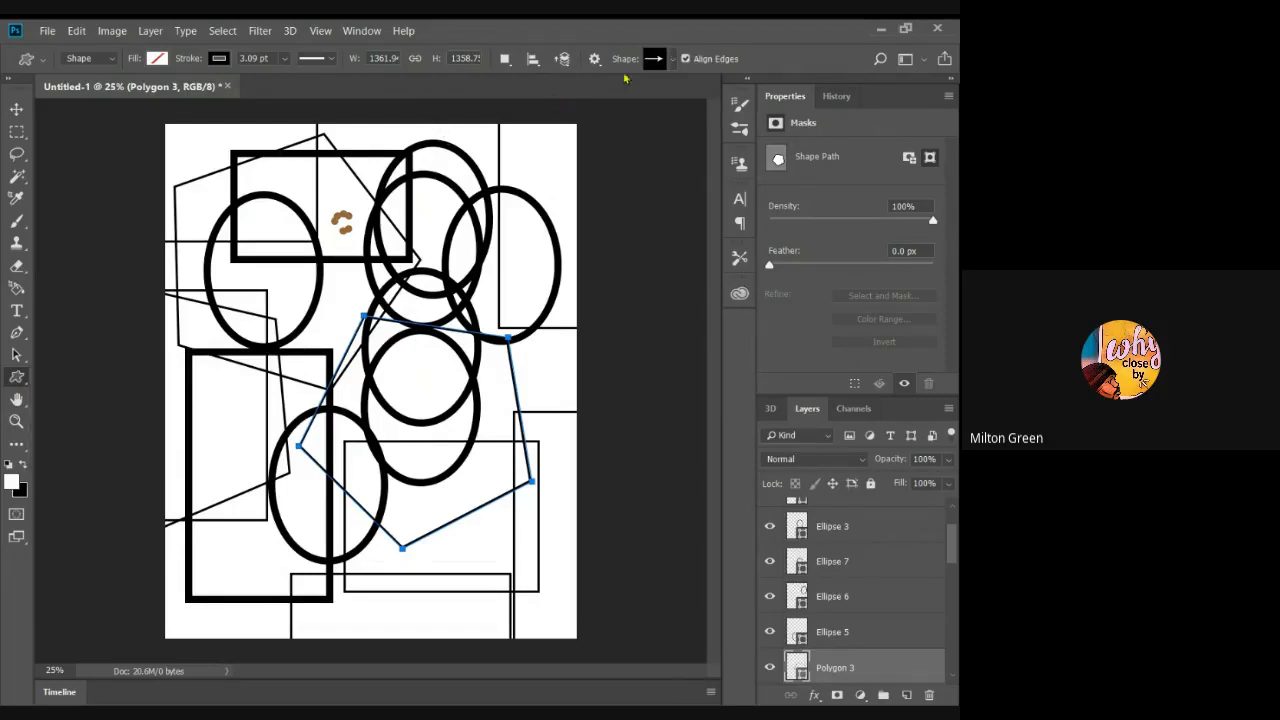
pyautogui.click(673, 60)
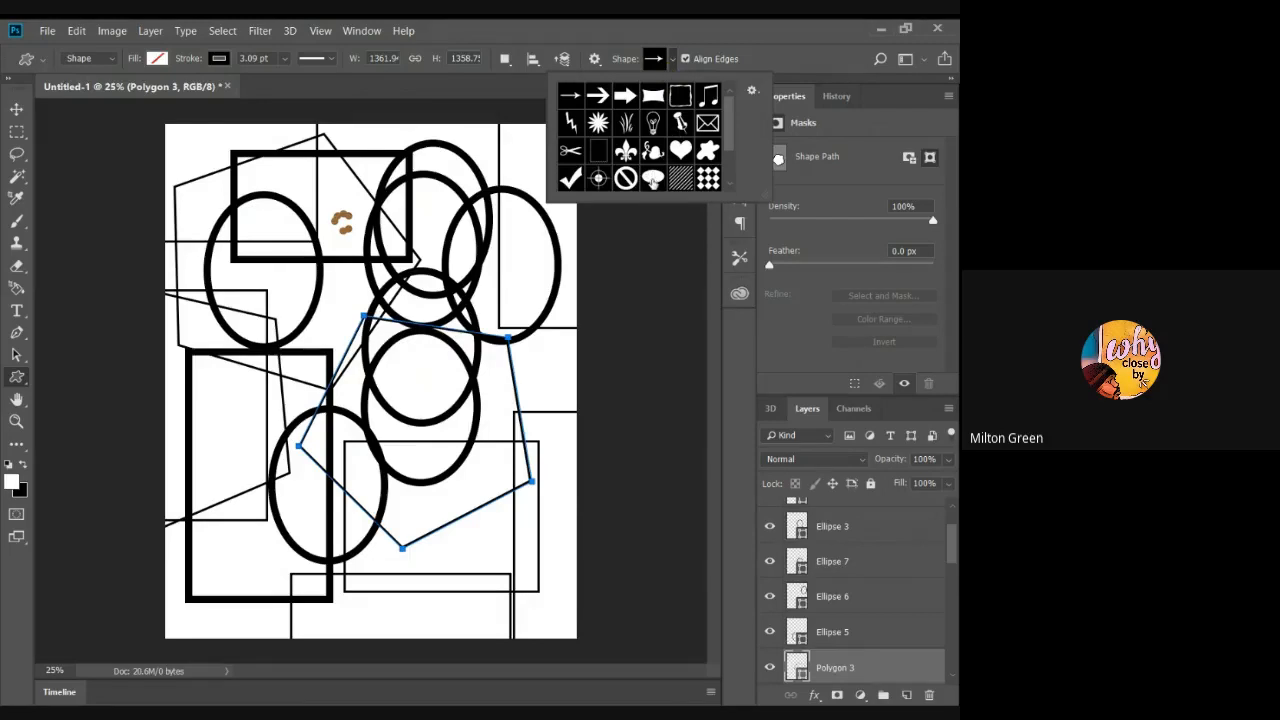
pyautogui.click(680, 150)
pyautogui.moveTo(515, 142); pyautogui.dragTo(560, 245)
pyautogui.moveTo(233, 414); pyautogui.dragTo(311, 543)
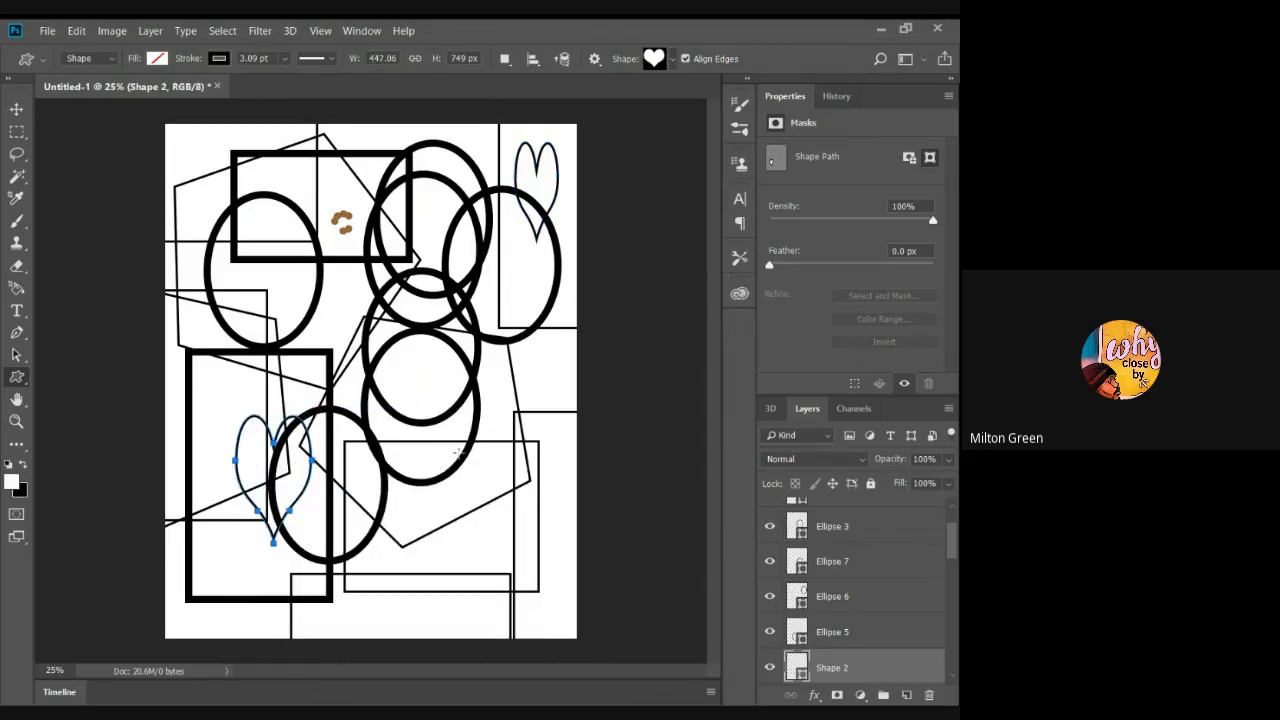
pyautogui.moveTo(453, 429); pyautogui.dragTo(597, 617)
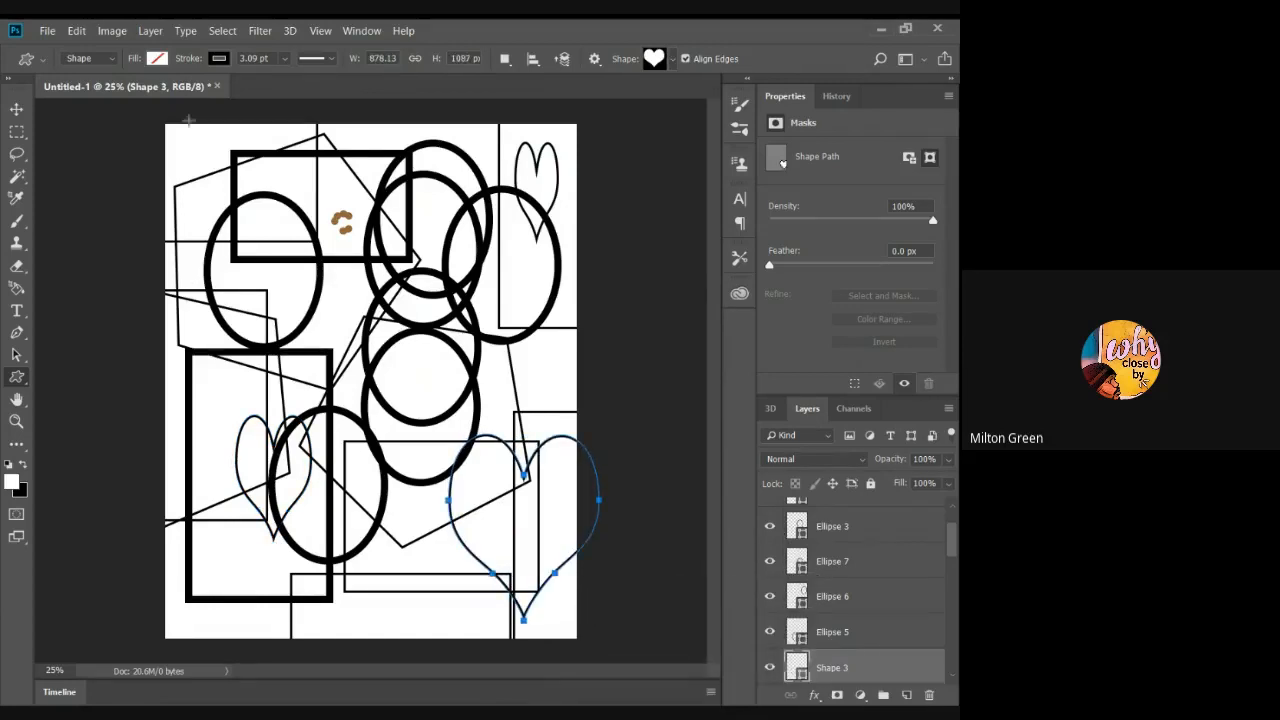
pyautogui.moveTo(203, 124); pyautogui.dragTo(317, 285)
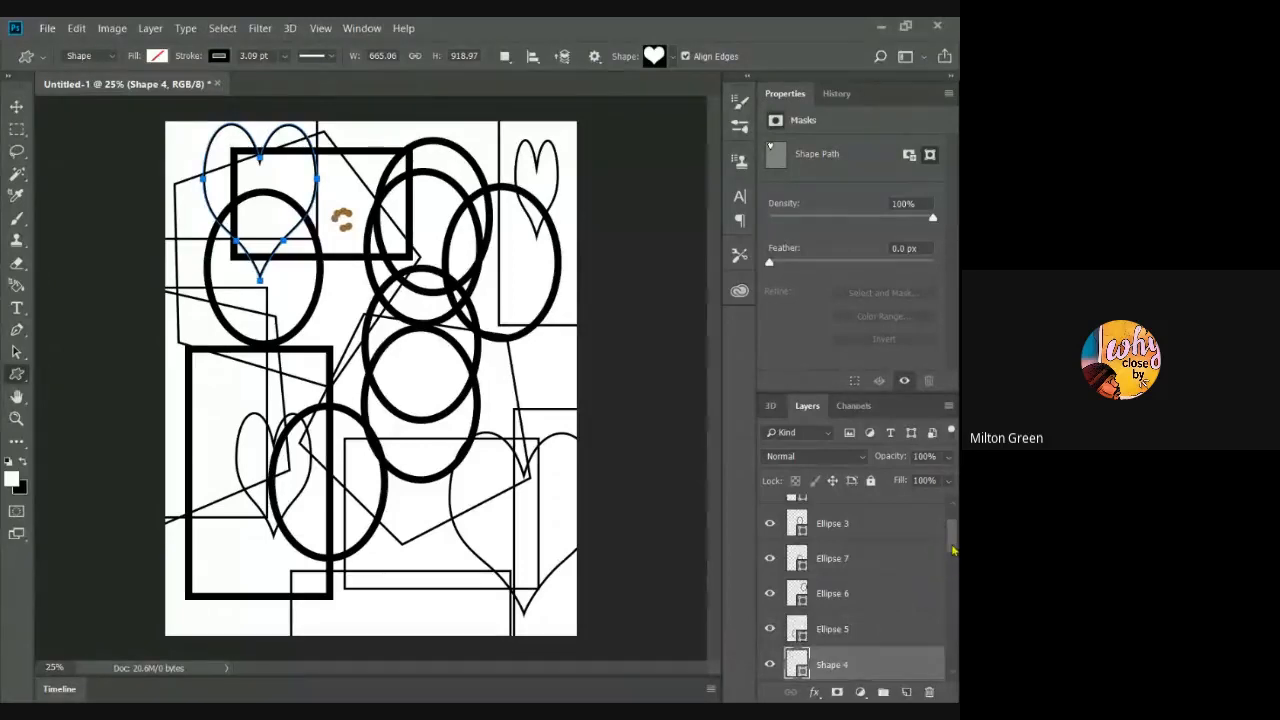
# - Flatten all the shape layers into the single Background layer
pyautogui.moveTo(953, 546)
pyautogui.mouseDown()
pyautogui.moveTo(947, 690)
pyautogui.moveTo(948, 530)
pyautogui.mouseUp()
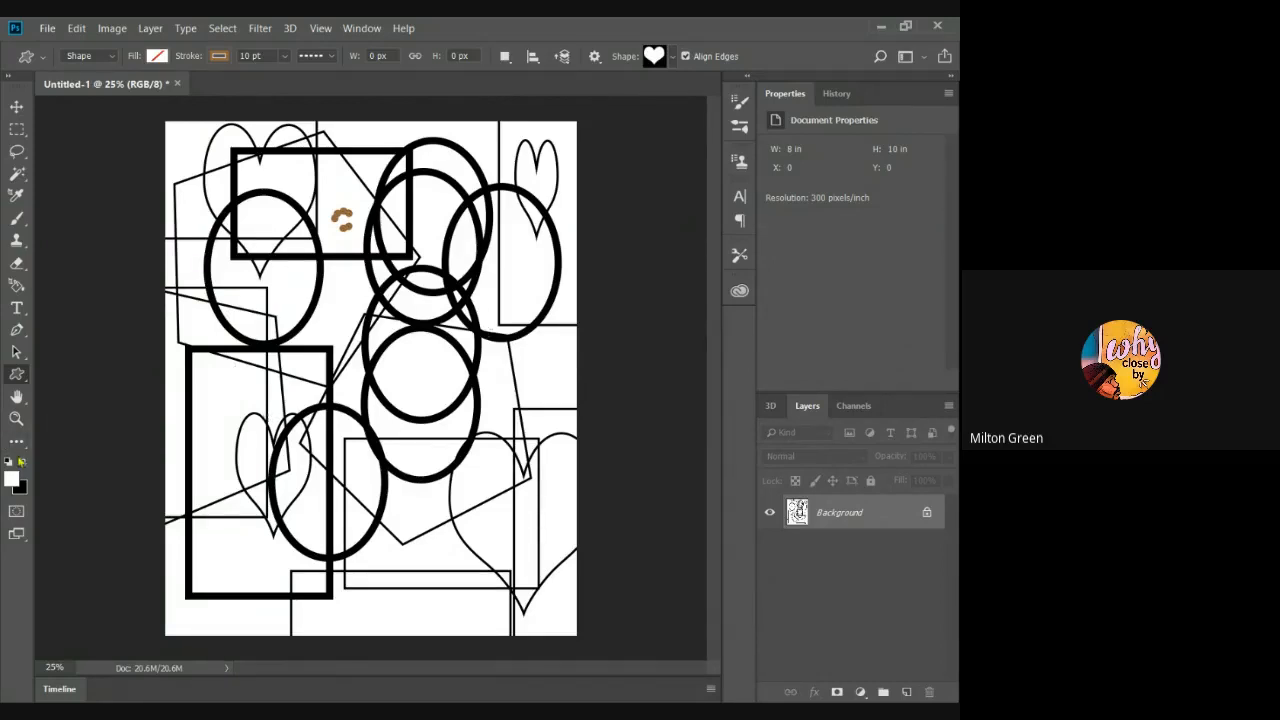
# - Swap the foreground and background colors, then set the foreground color to cyan 00f6ff
pyautogui.click(23, 463)
pyautogui.click(14, 481)
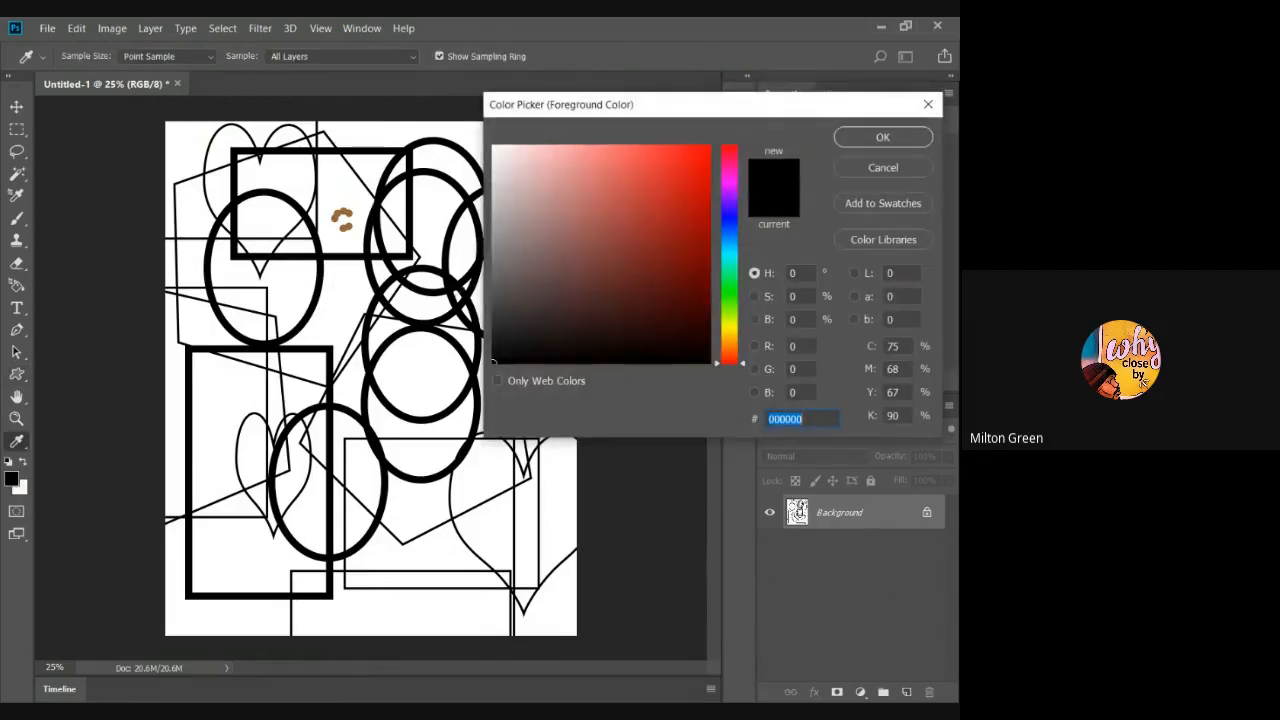
pyautogui.click(730, 245)
pyautogui.moveTo(730, 245); pyautogui.dragTo(730, 252)
pyautogui.click(883, 137)
pyautogui.press('u')
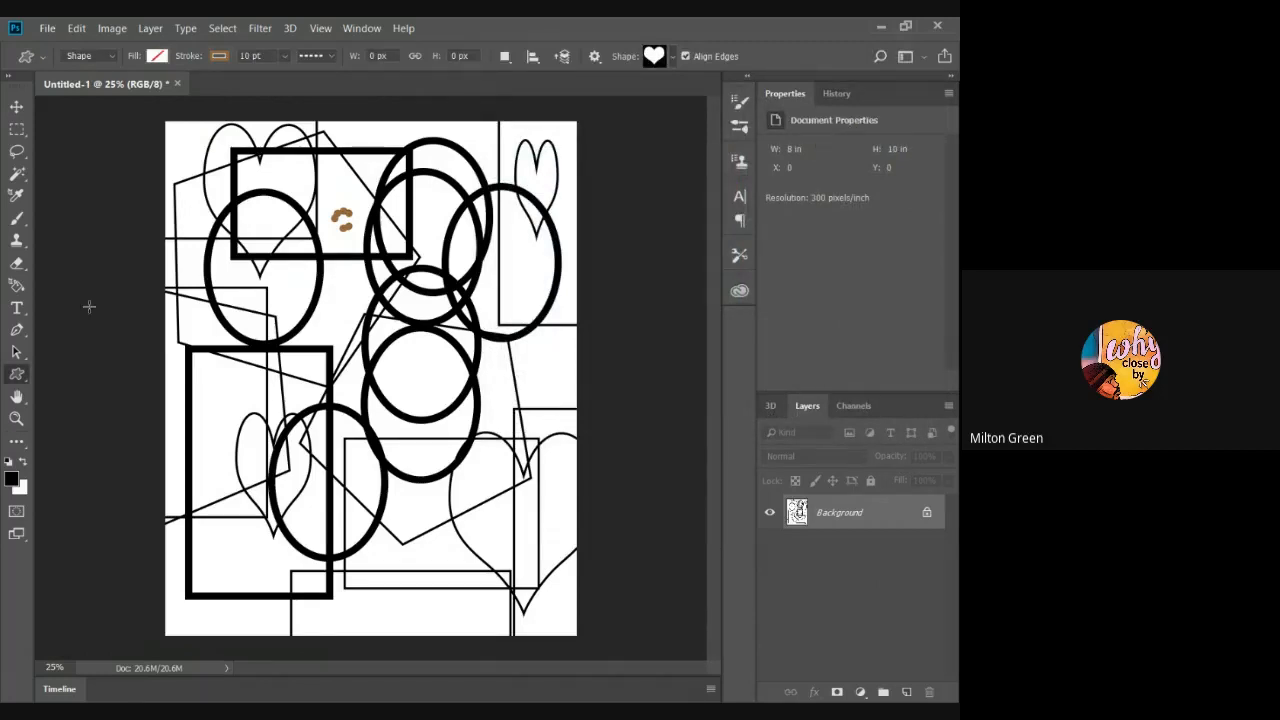
pyautogui.click(11, 480)
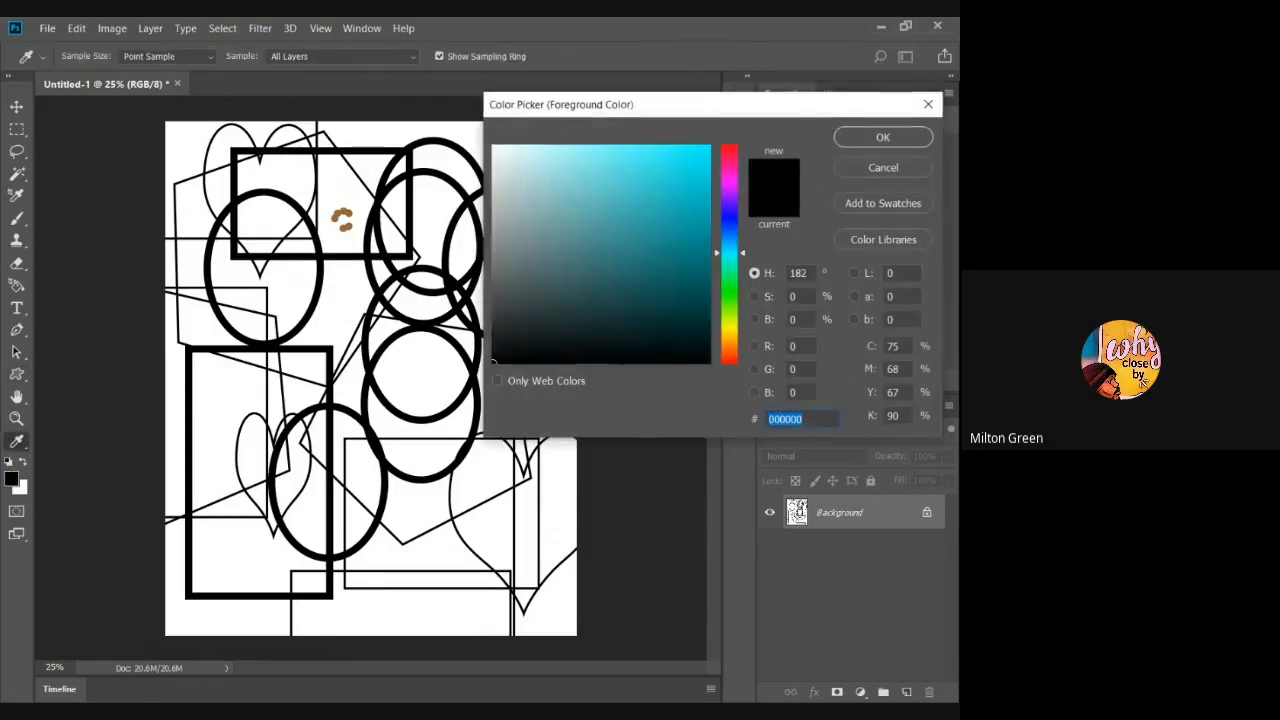
pyautogui.write('06f6ff')
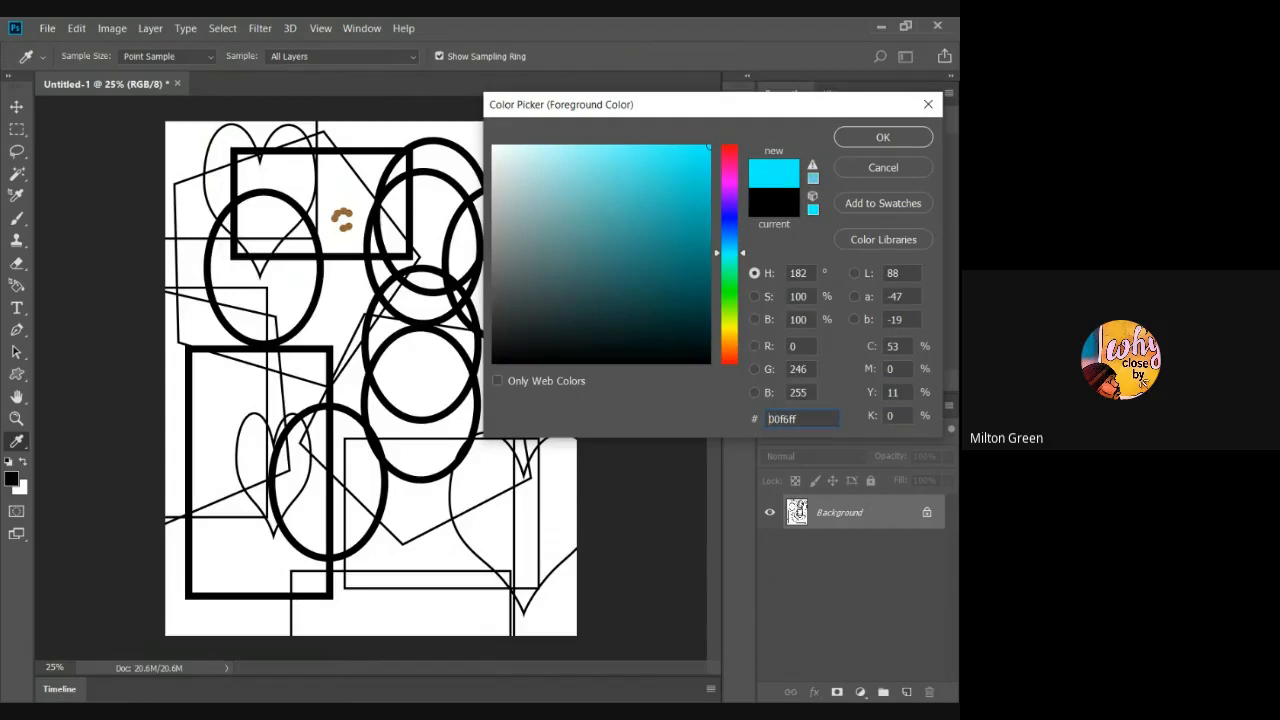
pyautogui.click(883, 137)
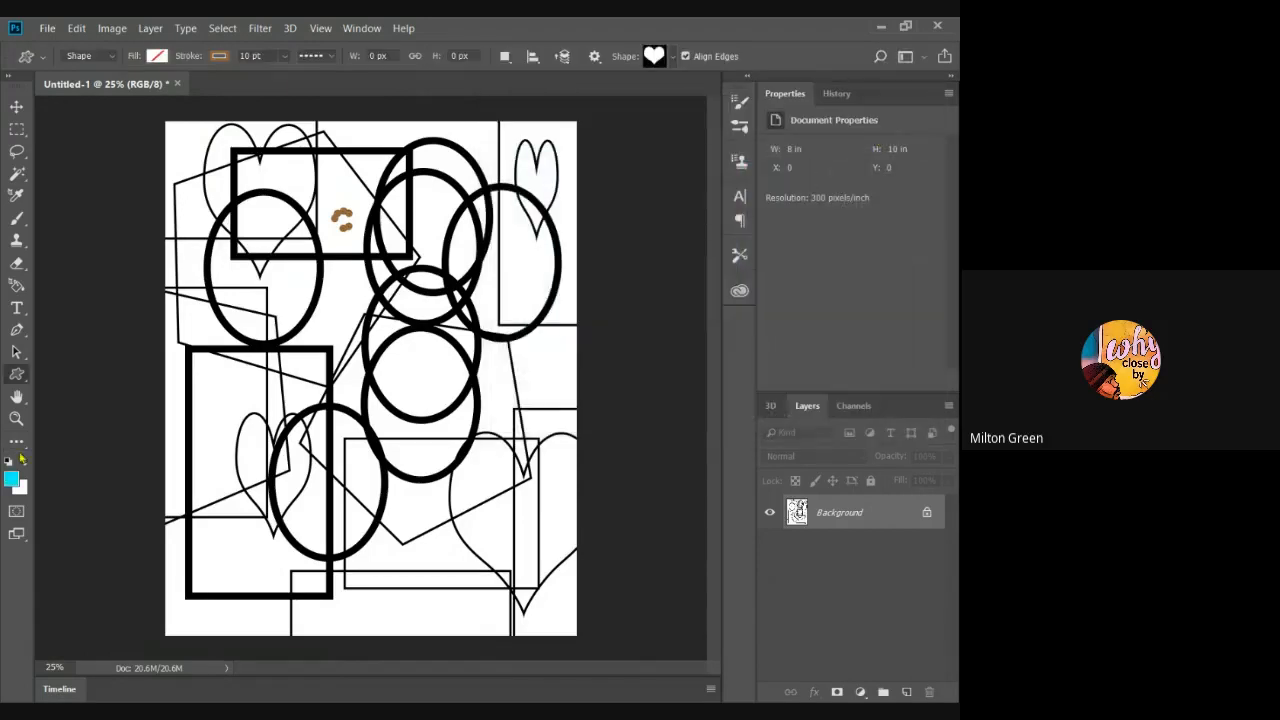
# - Select the white area along the canvas's upper edge beside the topmost ellipse with the Quick Selection tool
pyautogui.click(17, 288)
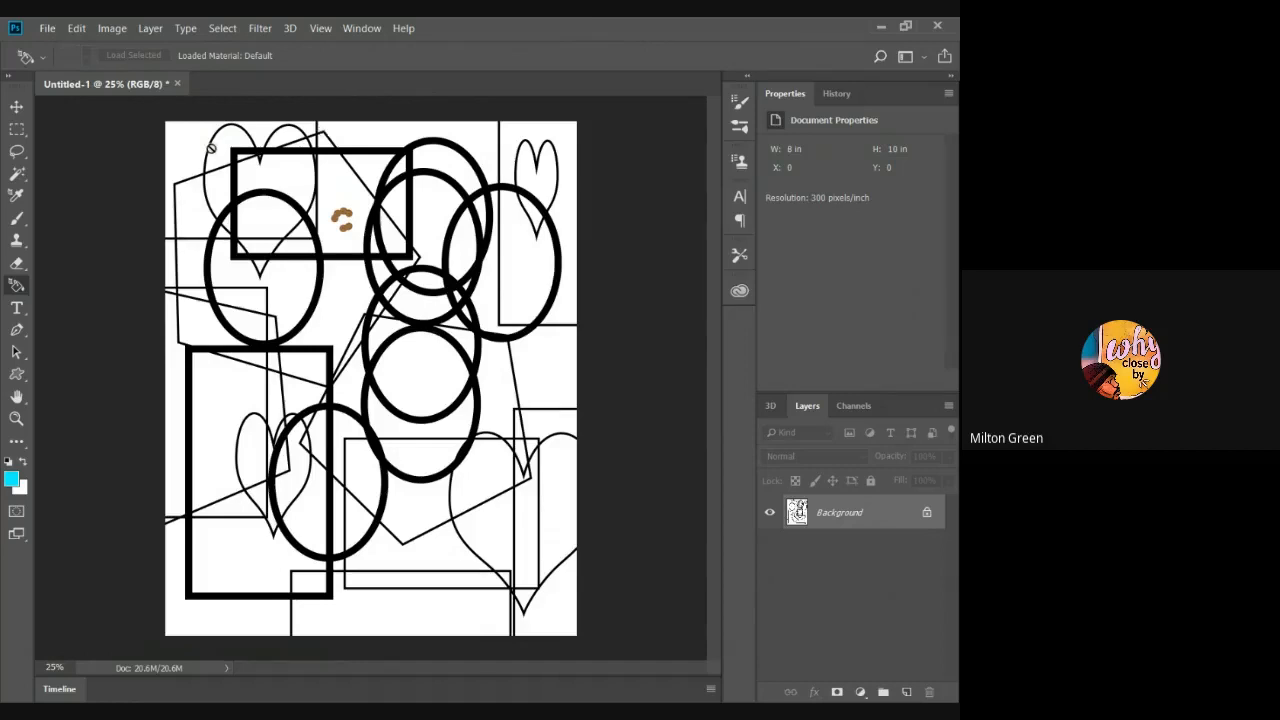
pyautogui.click(21, 174)
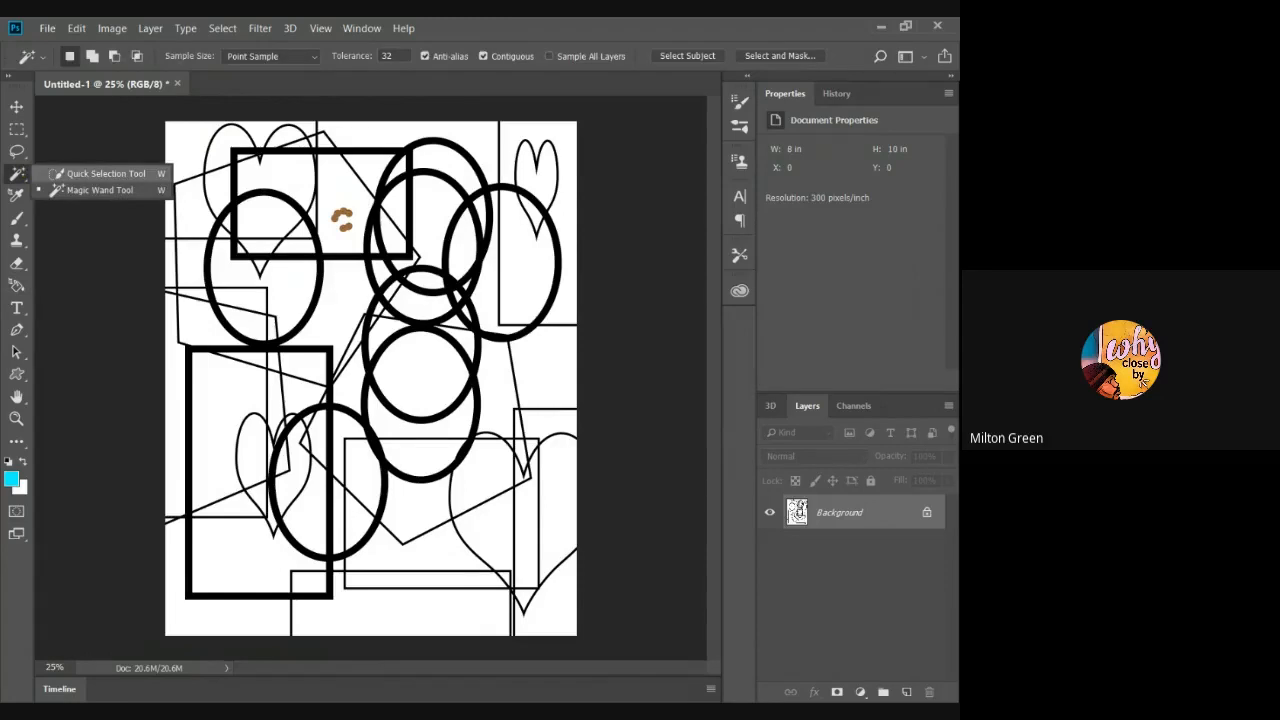
pyautogui.click(100, 174)
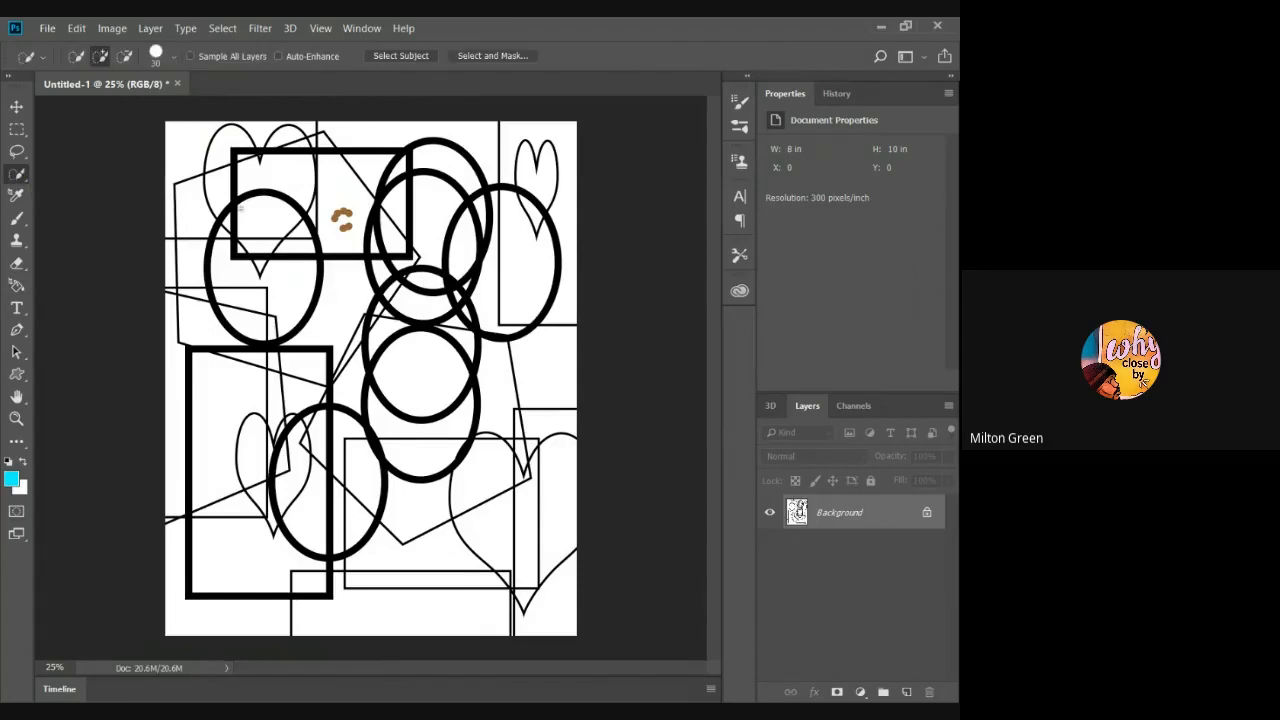
pyautogui.click(476, 143)
# - Look through the tool groups for the Paint Bucket tool
pyautogui.click(18, 286)
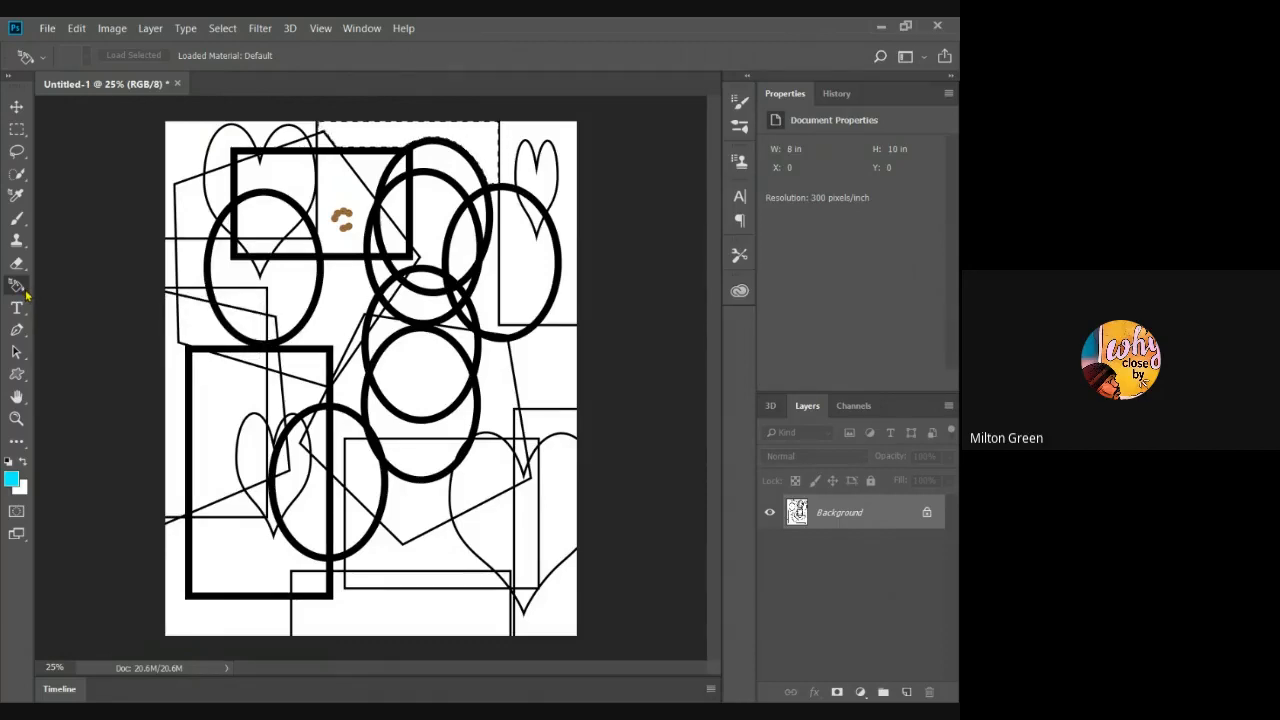
pyautogui.click(23, 221)
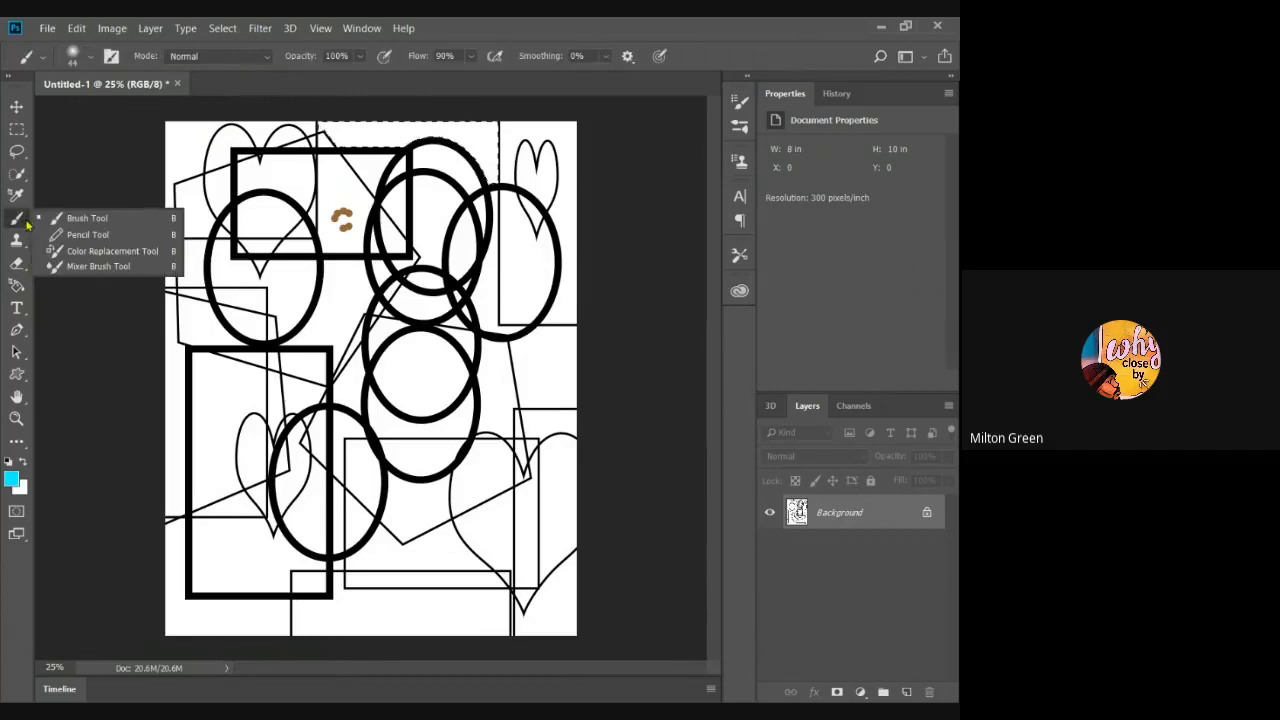
pyautogui.click(19, 289)
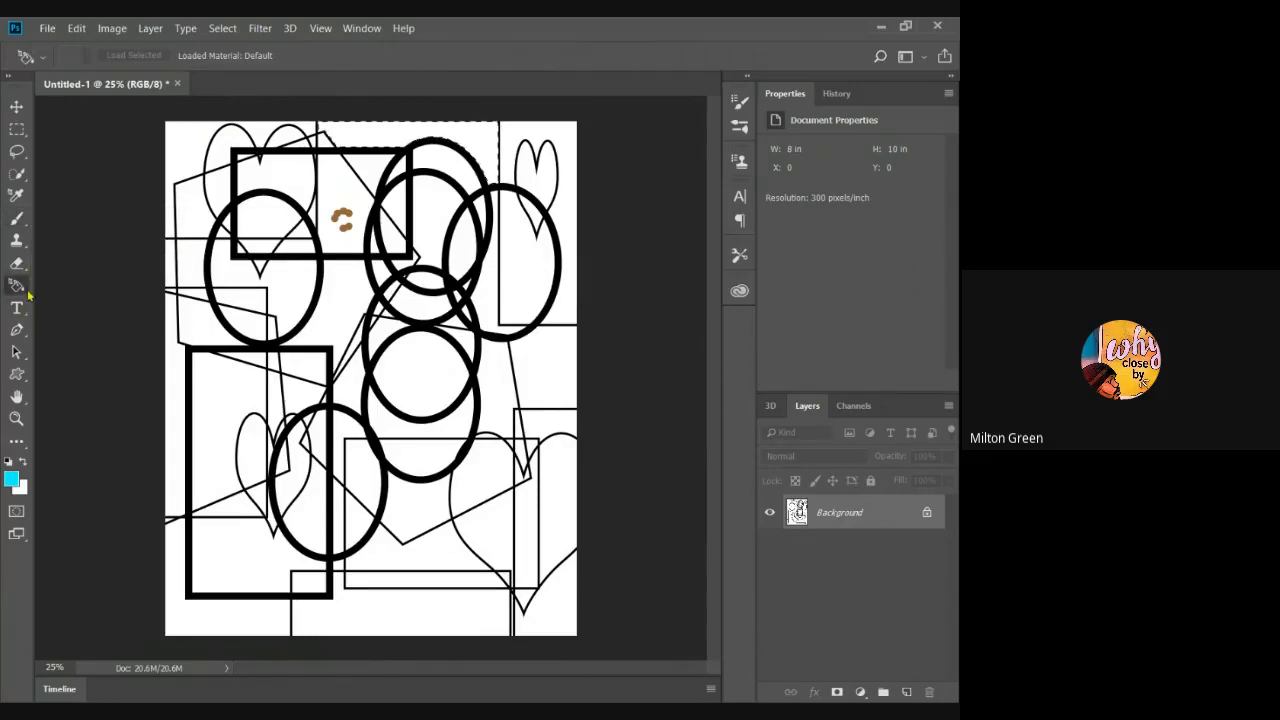
pyautogui.click(17, 441)
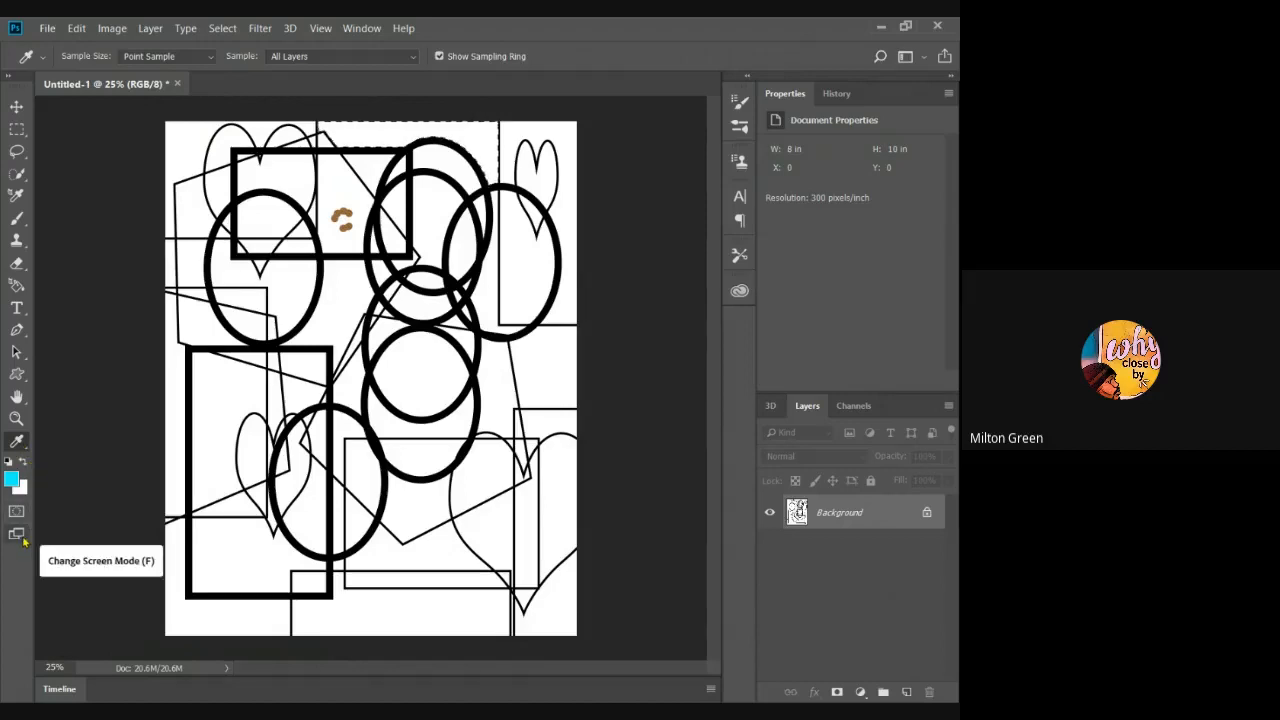
pyautogui.click(24, 450)
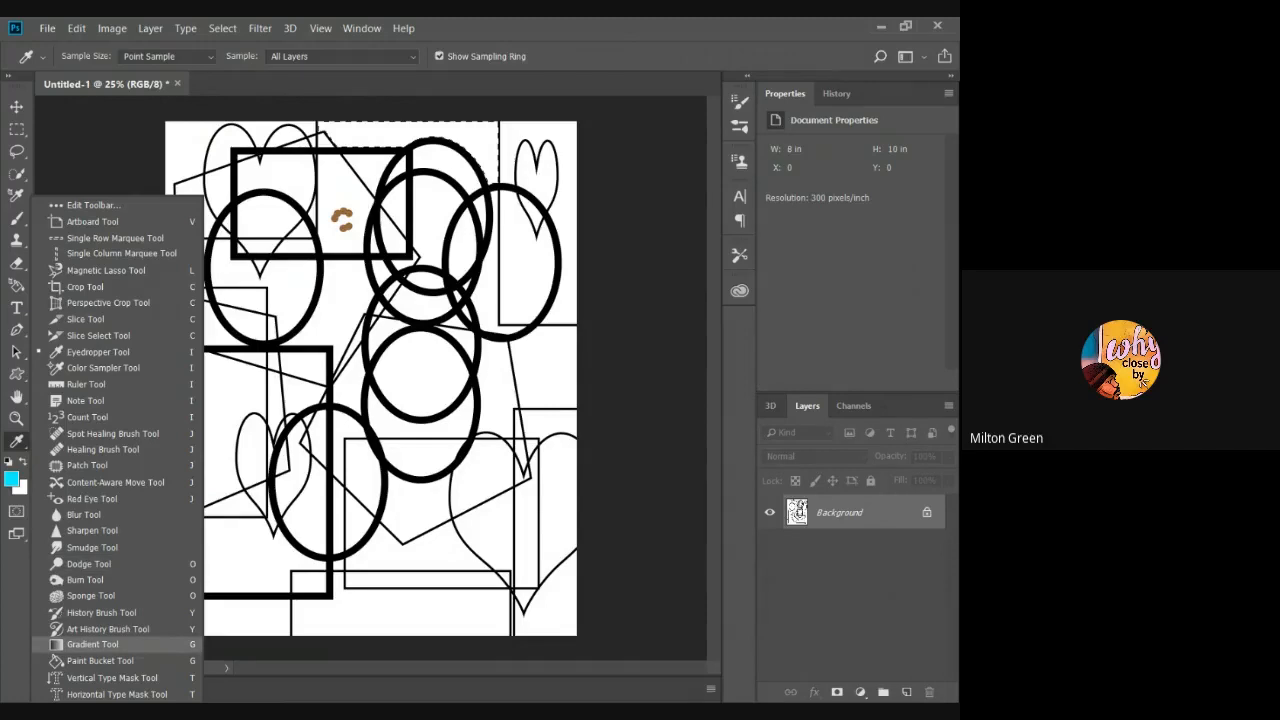
pyautogui.click(90, 644)
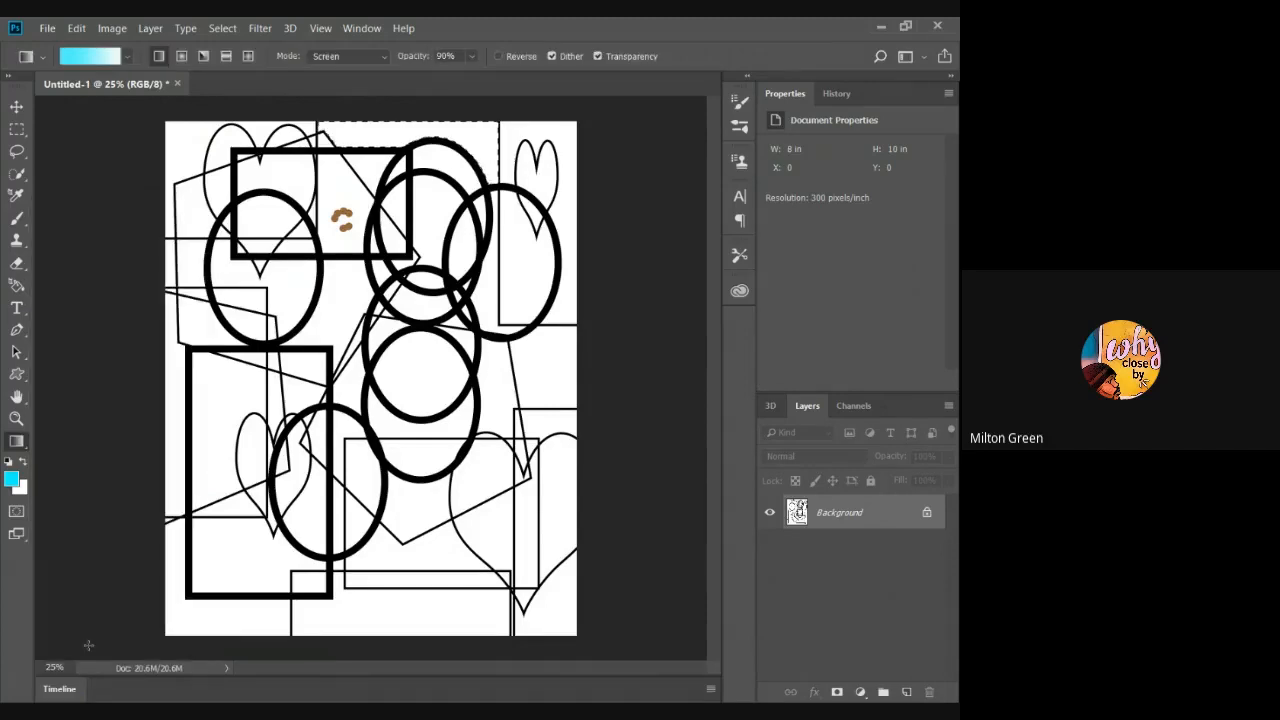
pyautogui.click(28, 455)
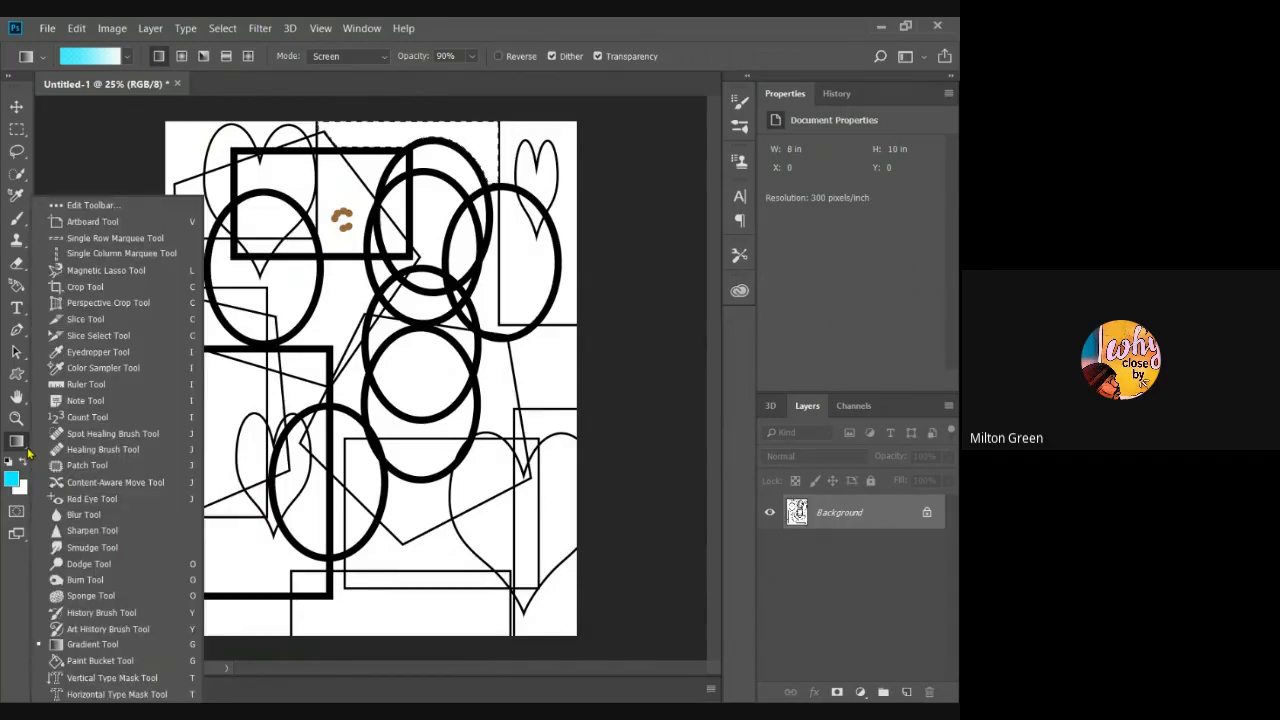
pyautogui.click(94, 156)
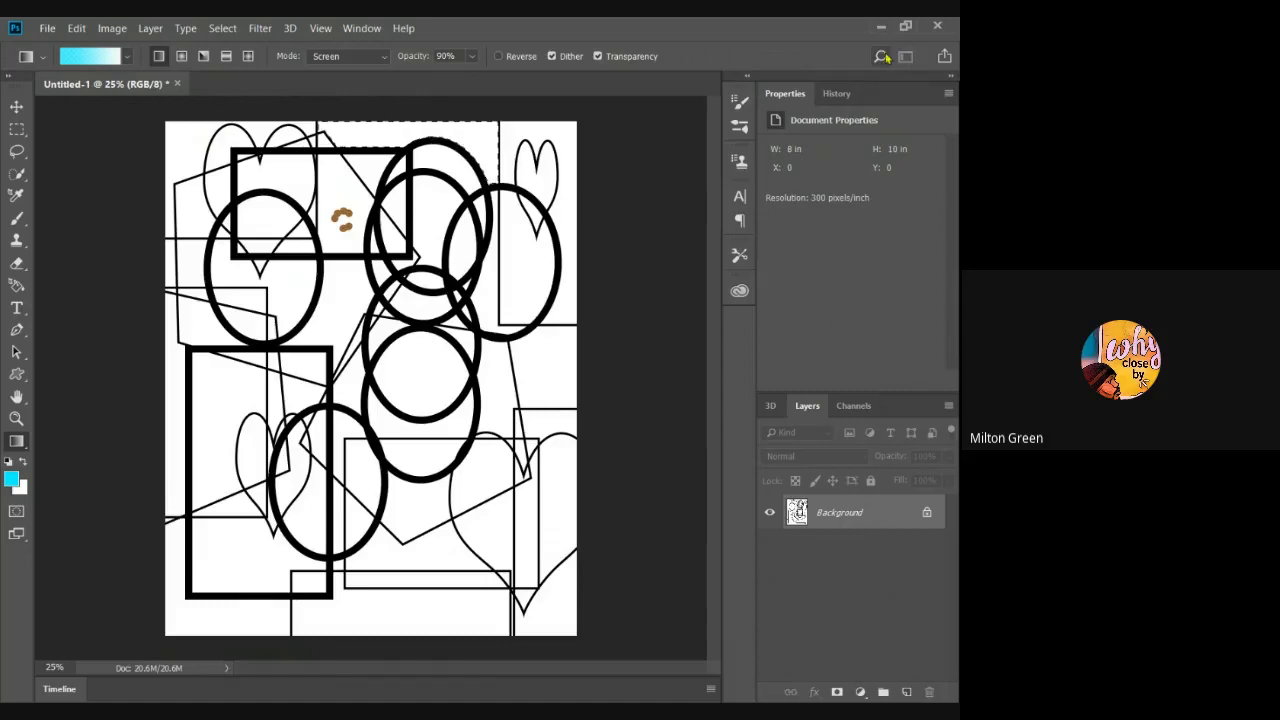
pyautogui.click(17, 130)
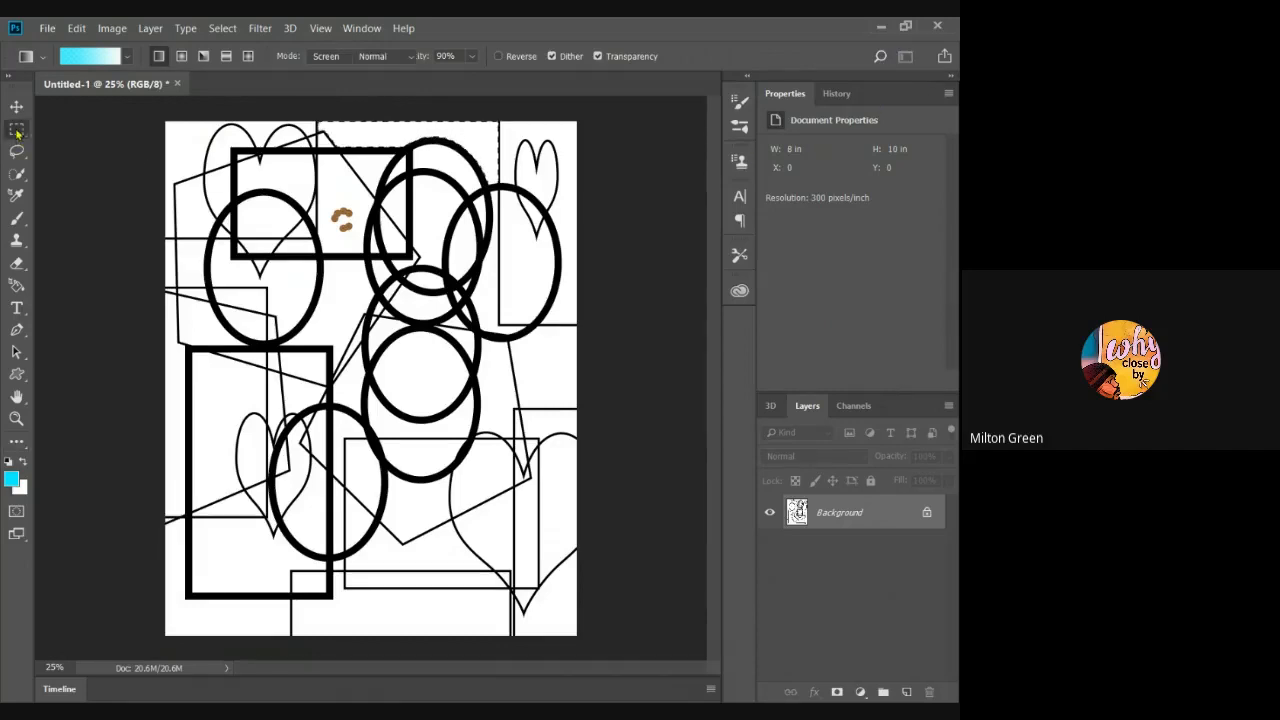
pyautogui.click(341, 212)
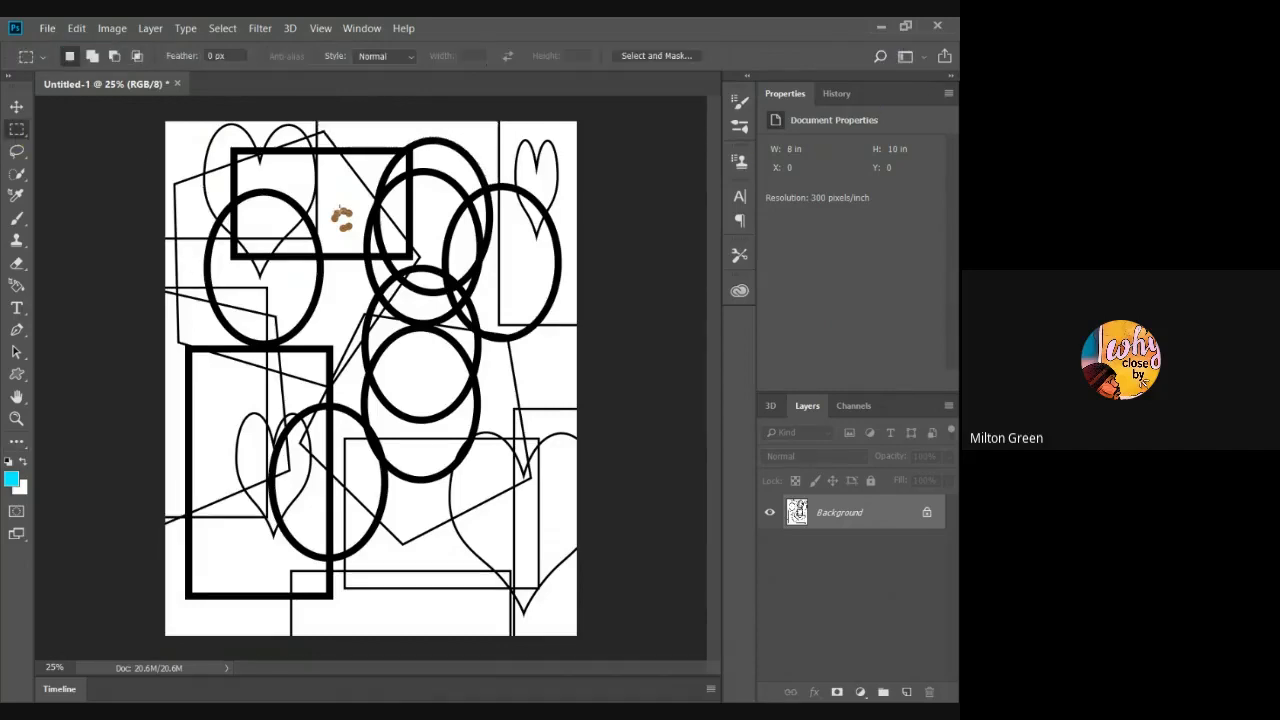
# - Switch to the workspace with Libraries and Adjustments alongside the layers, and activate the Paint Bucket tool
pyautogui.click(906, 62)
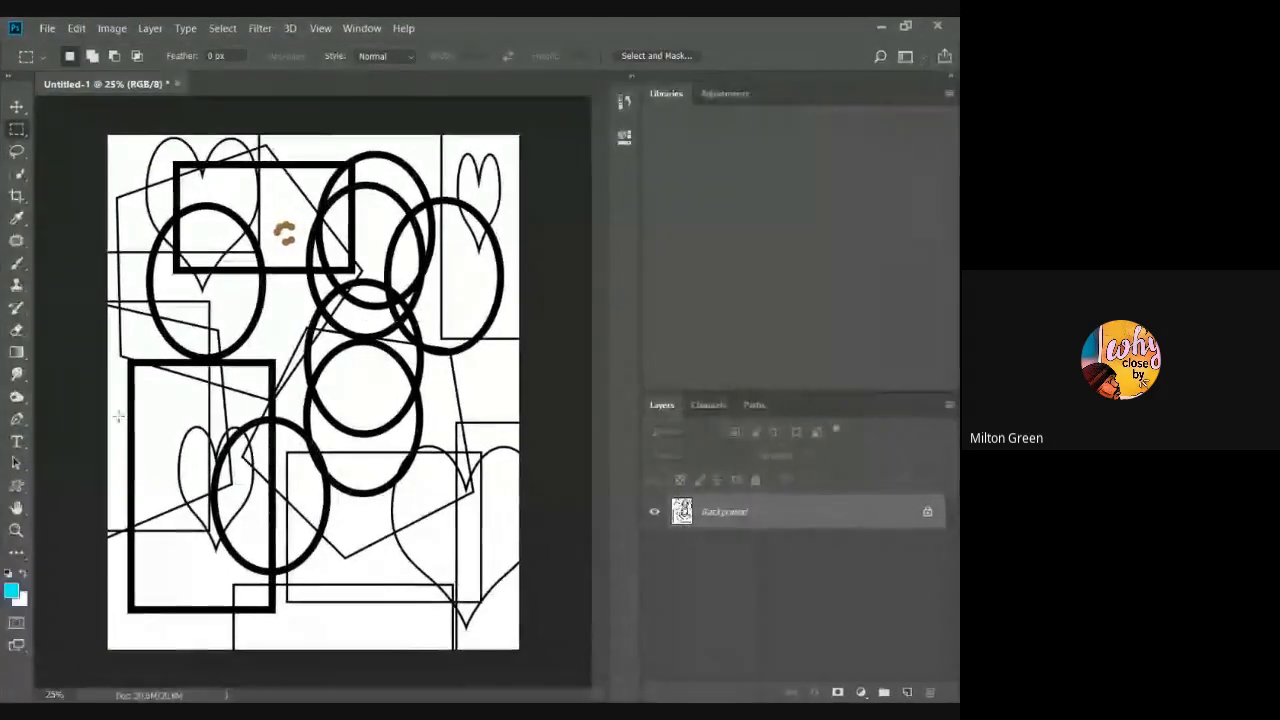
pyautogui.rightClick(17, 353)
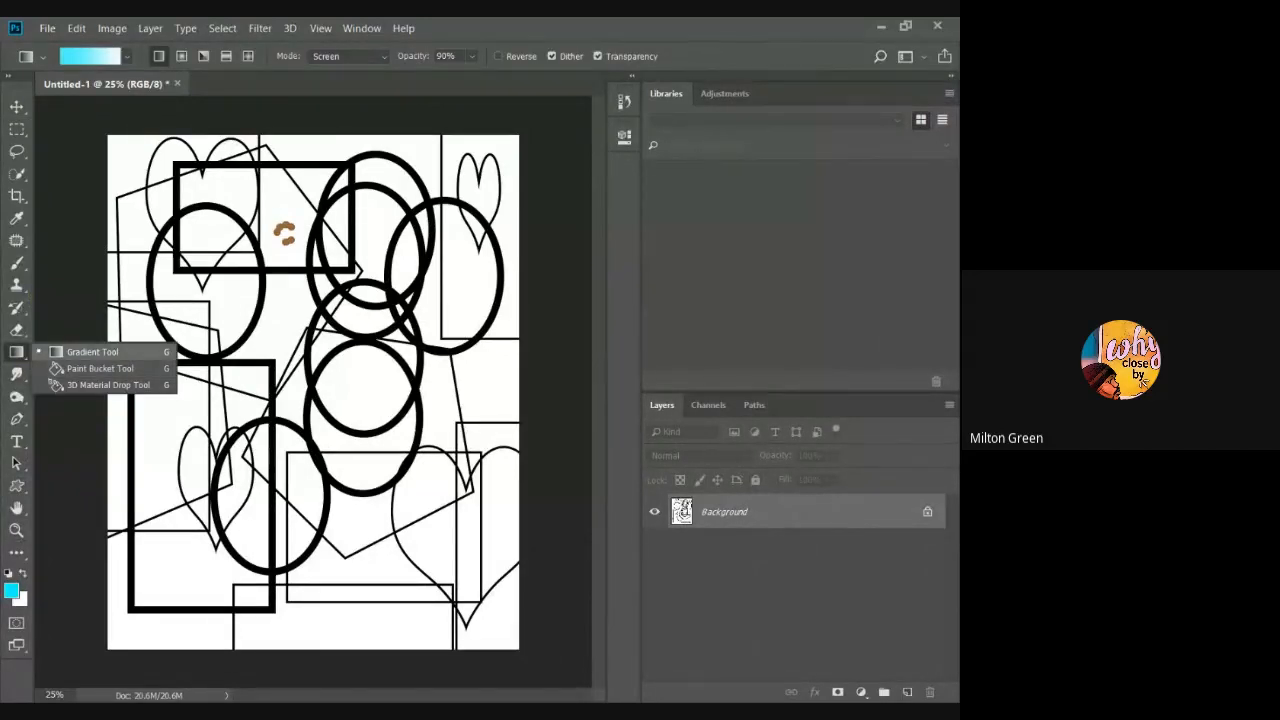
pyautogui.click(100, 368)
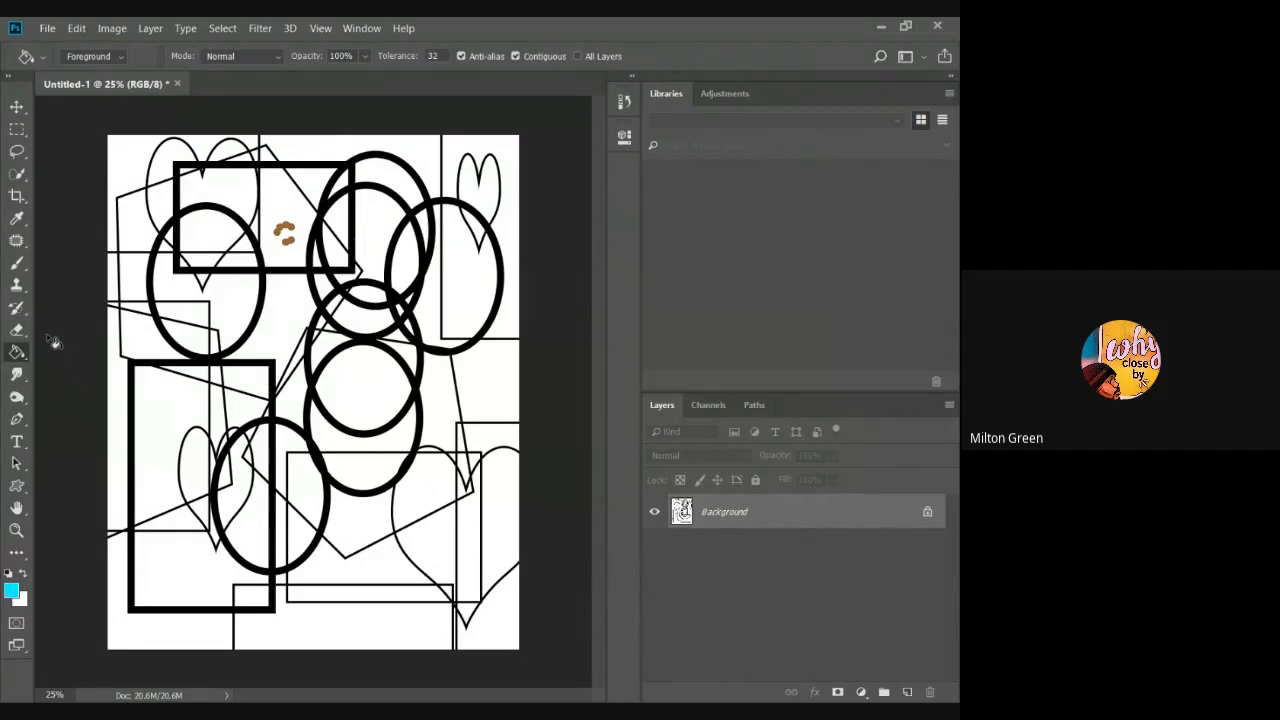
# - Select the white area along the canvas's upper edge with the Magic Wand and fill it with the cyan foreground color
pyautogui.rightClick(22, 178)
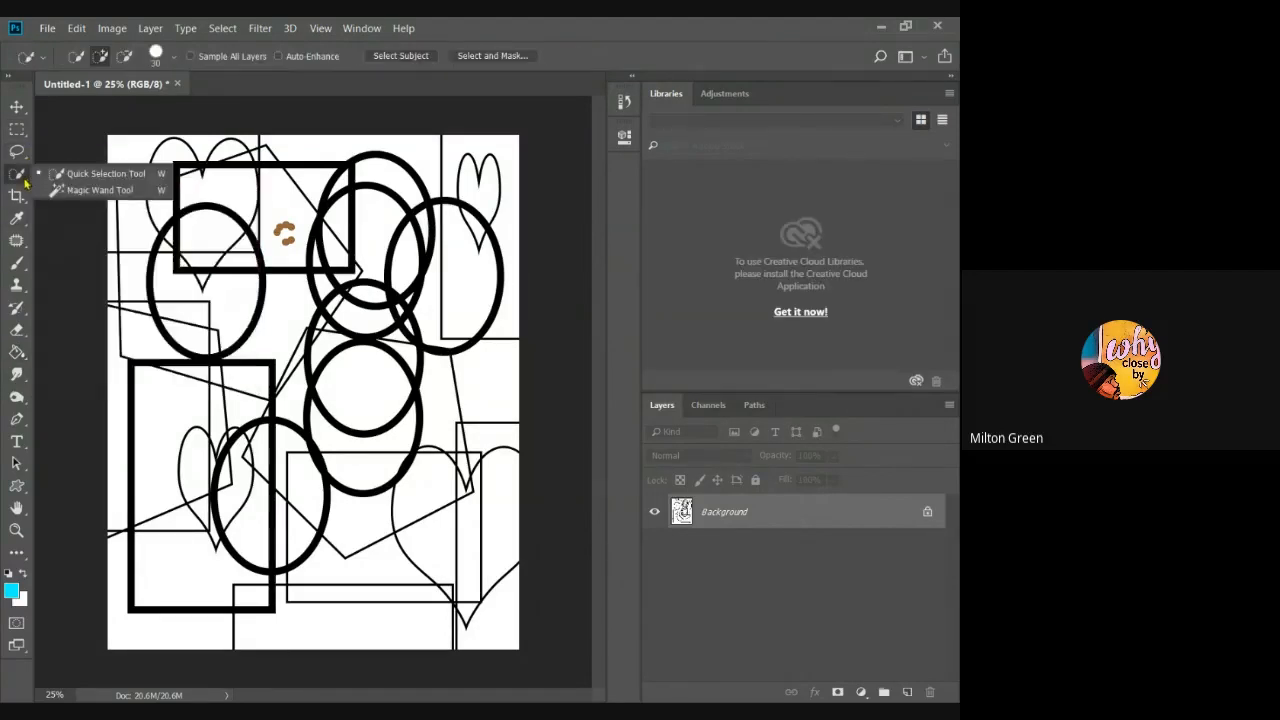
pyautogui.click(90, 190)
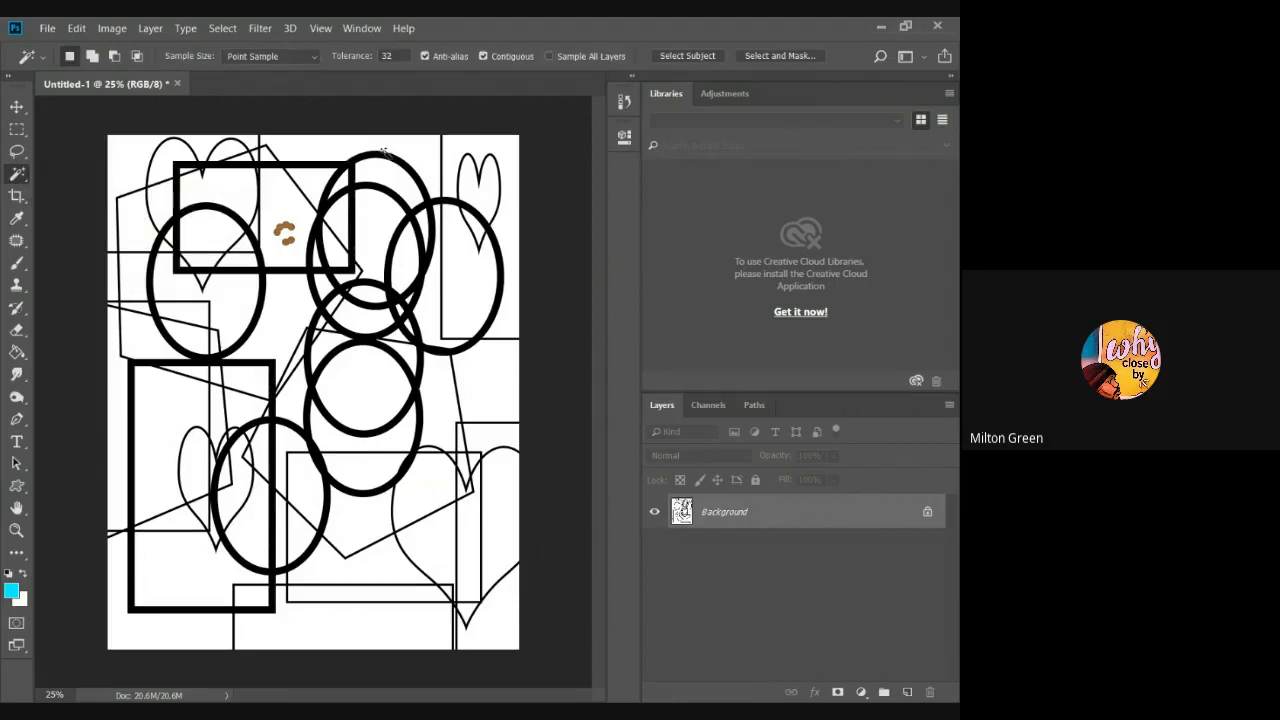
pyautogui.click(318, 150)
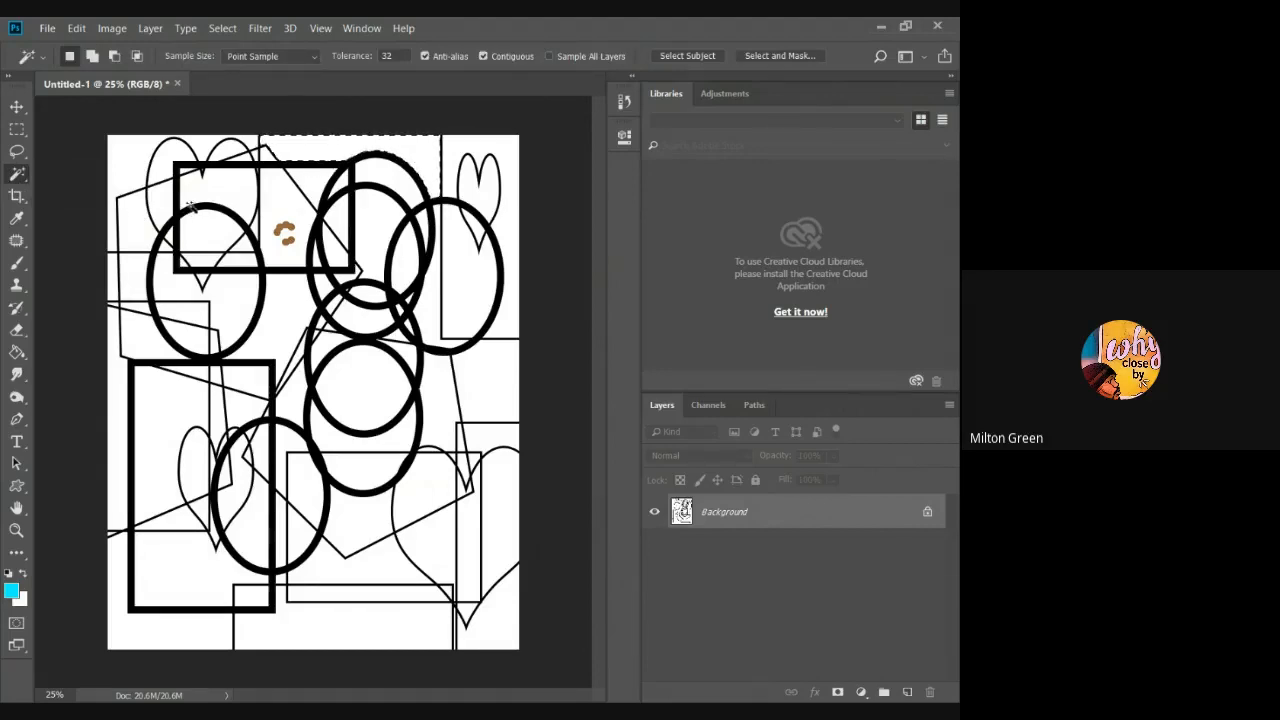
pyautogui.click(17, 352)
pyautogui.click(326, 146)
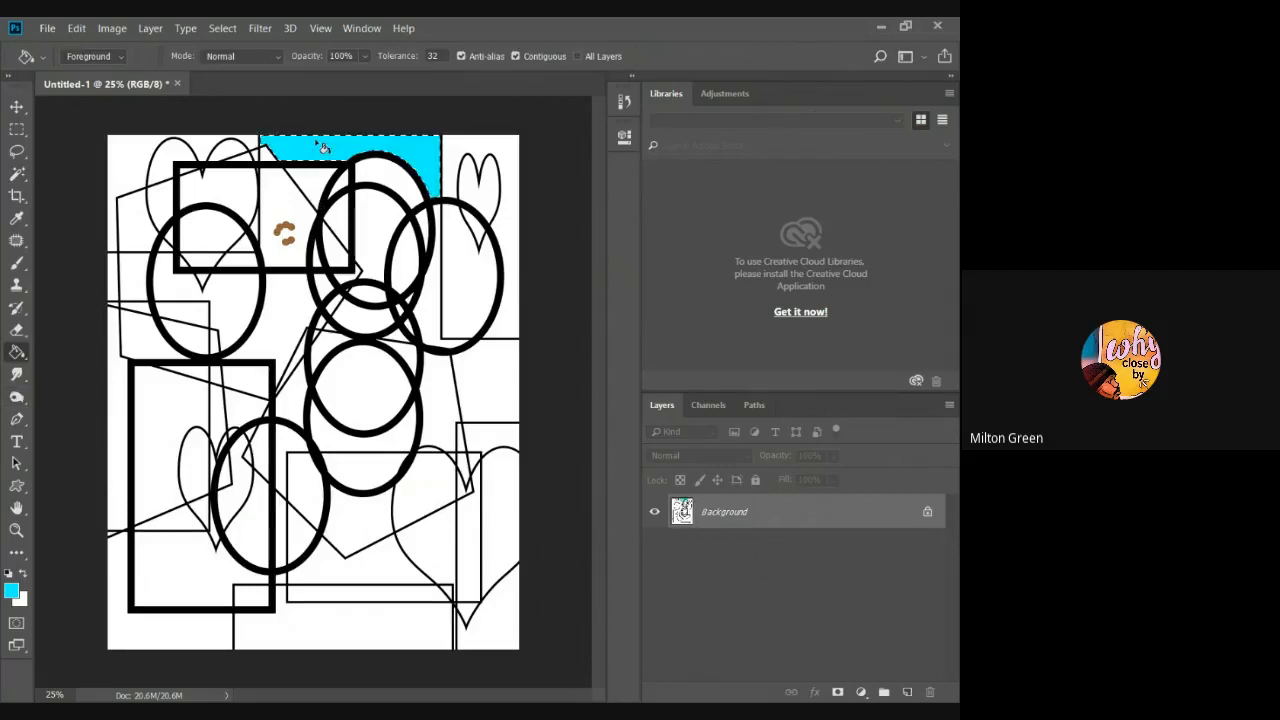
# - Select the white area below the upper thick rectangle, between the left ellipse and the ellipse chain, and fill it with cyan
pyautogui.click(18, 174)
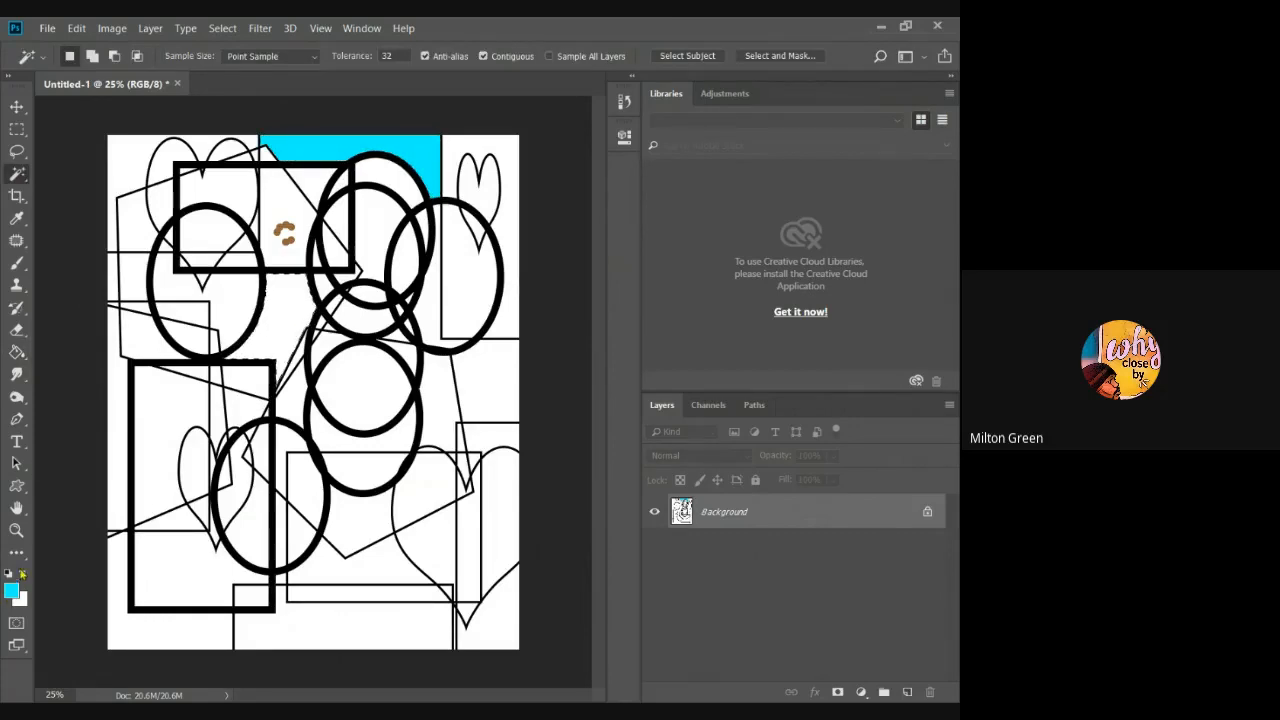
pyautogui.click(17, 352)
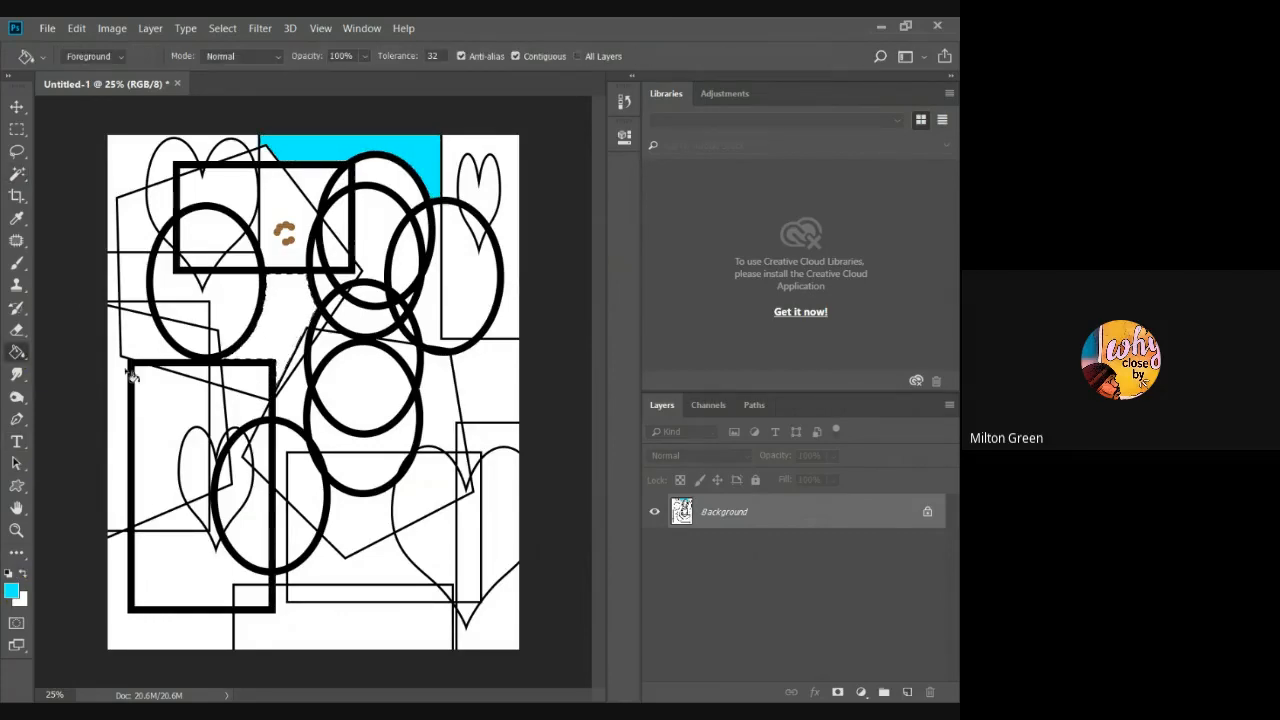
pyautogui.click(273, 320)
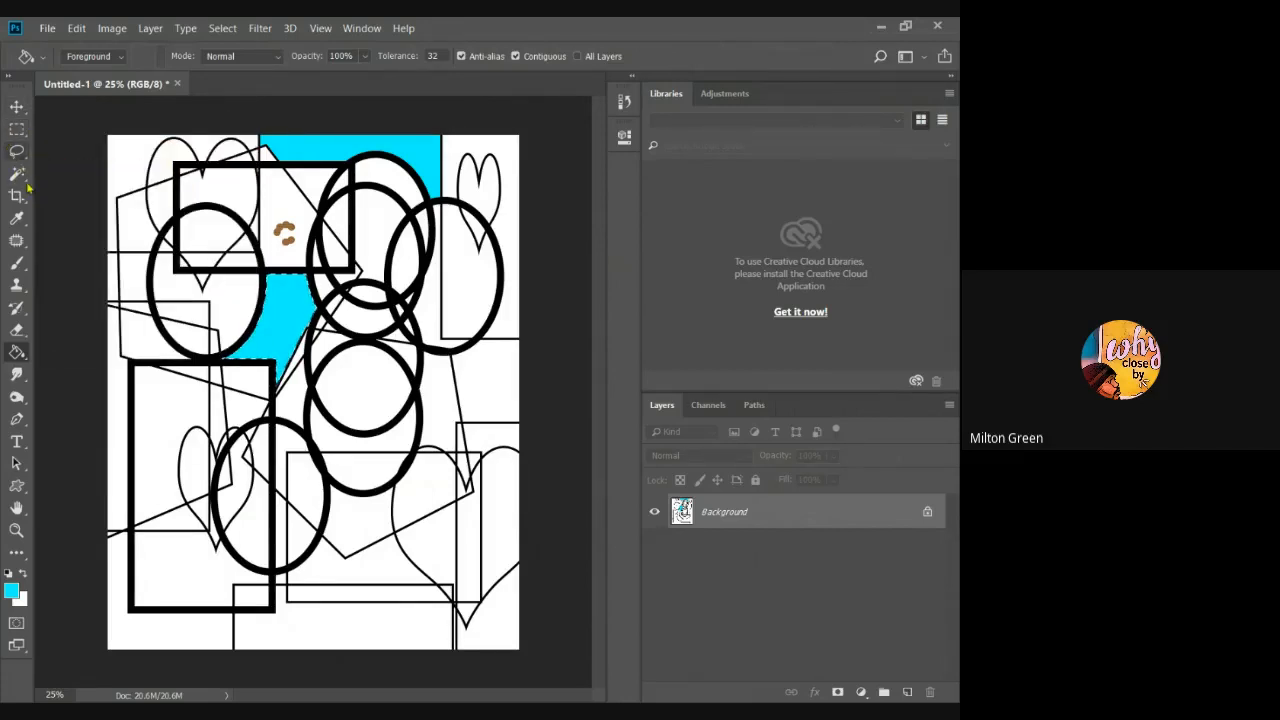
# - Add six separate white areas to the Magic Wand selection, including the upper-right heart, the lowest chained ellipse's base and part of the tall rectangle
pyautogui.click(18, 174)
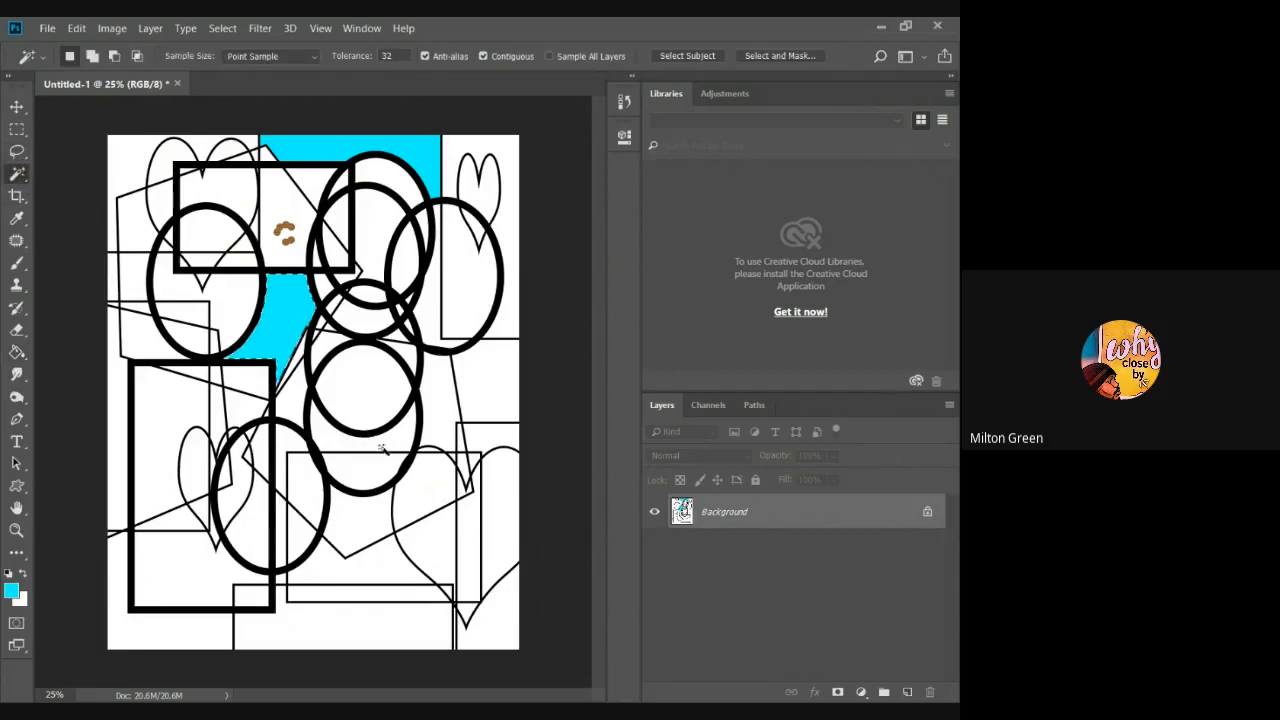
pyautogui.press('shift')
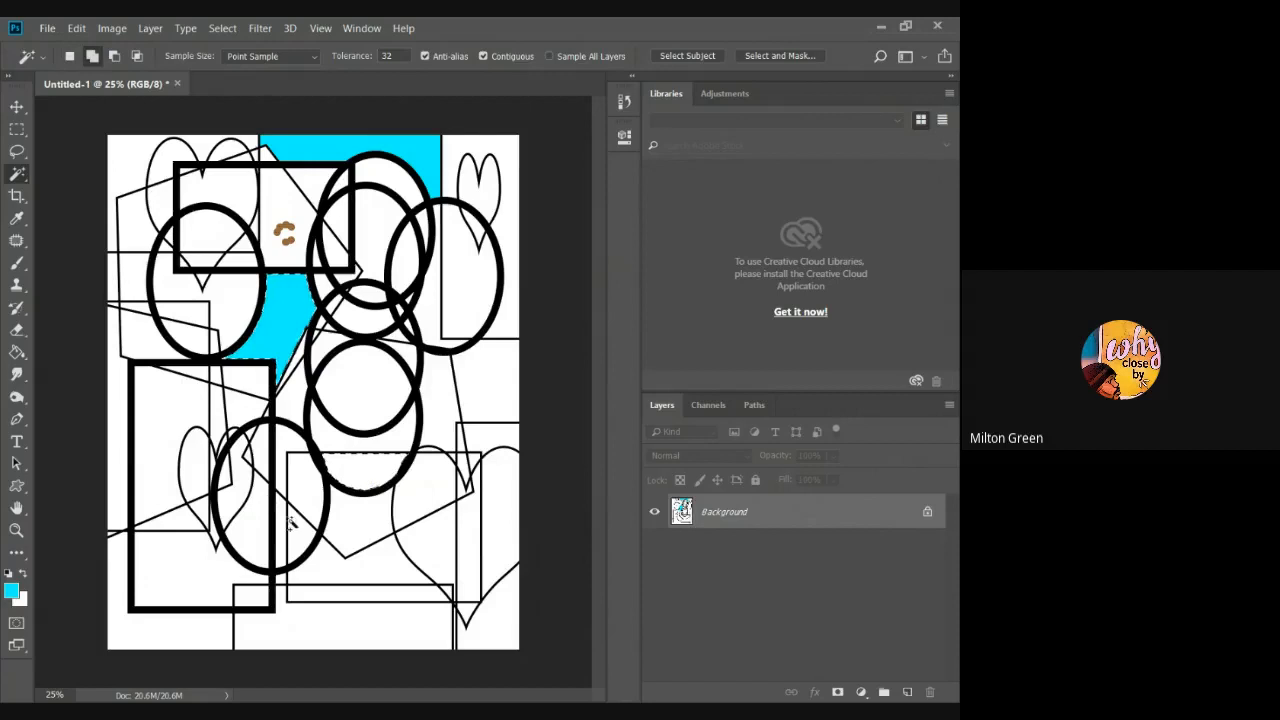
pyautogui.keyDown('shift'); pyautogui.click(163, 445); pyautogui.keyUp('shift')
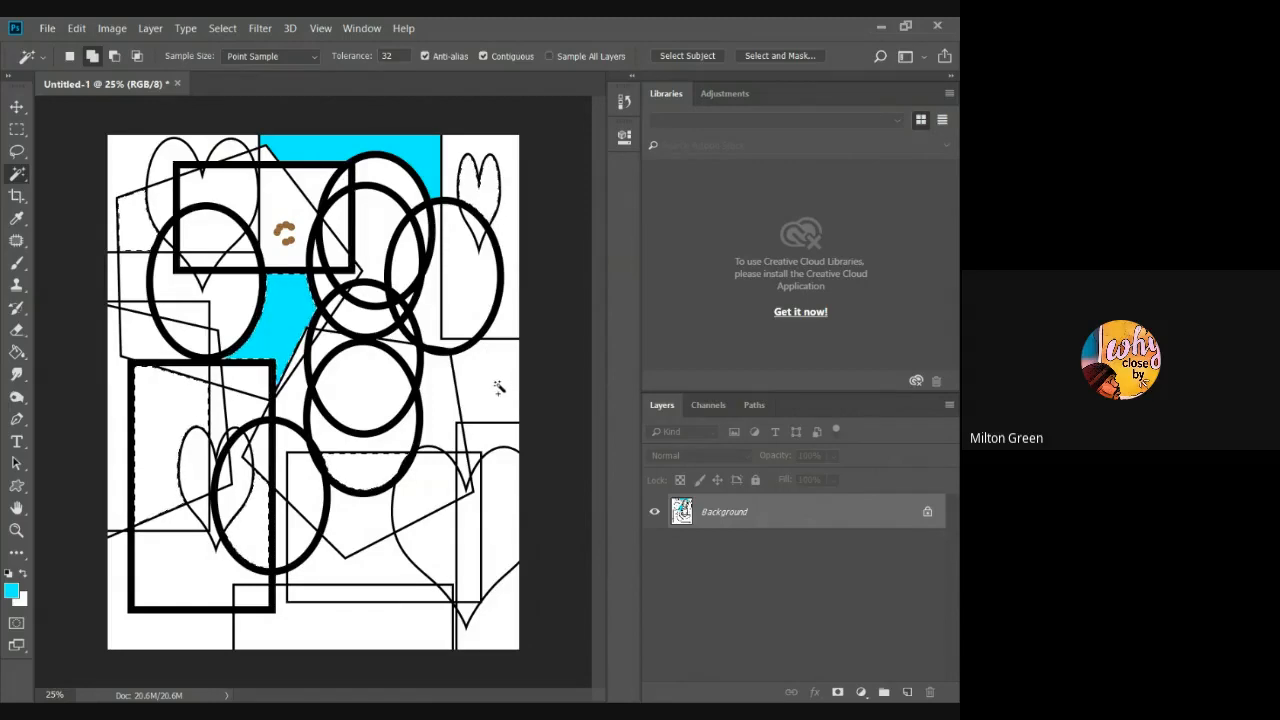
pyautogui.keyDown('shift'); pyautogui.click(381, 605); pyautogui.keyUp('shift')
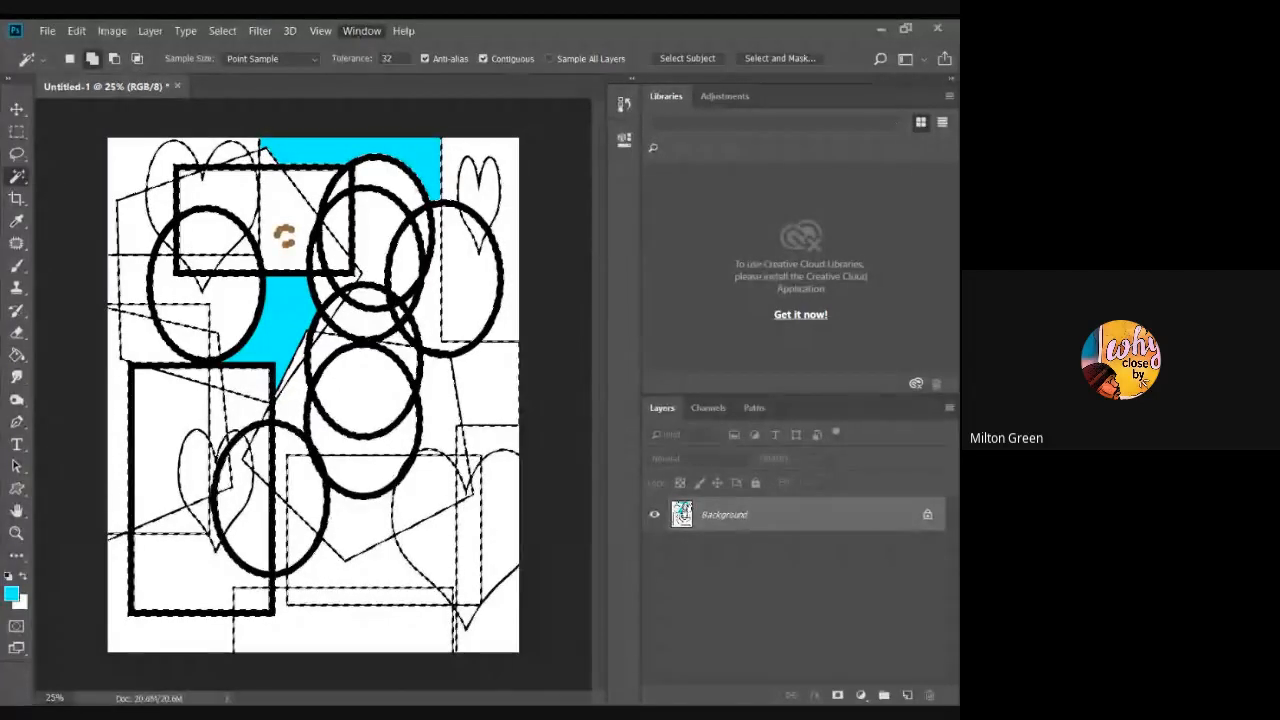
# - Dock the History panel beside Adjustments and step back one state to undo the last Magic Wand selection
pyautogui.click(445, 279)
pyautogui.moveTo(452, 94); pyautogui.dragTo(731, 104)
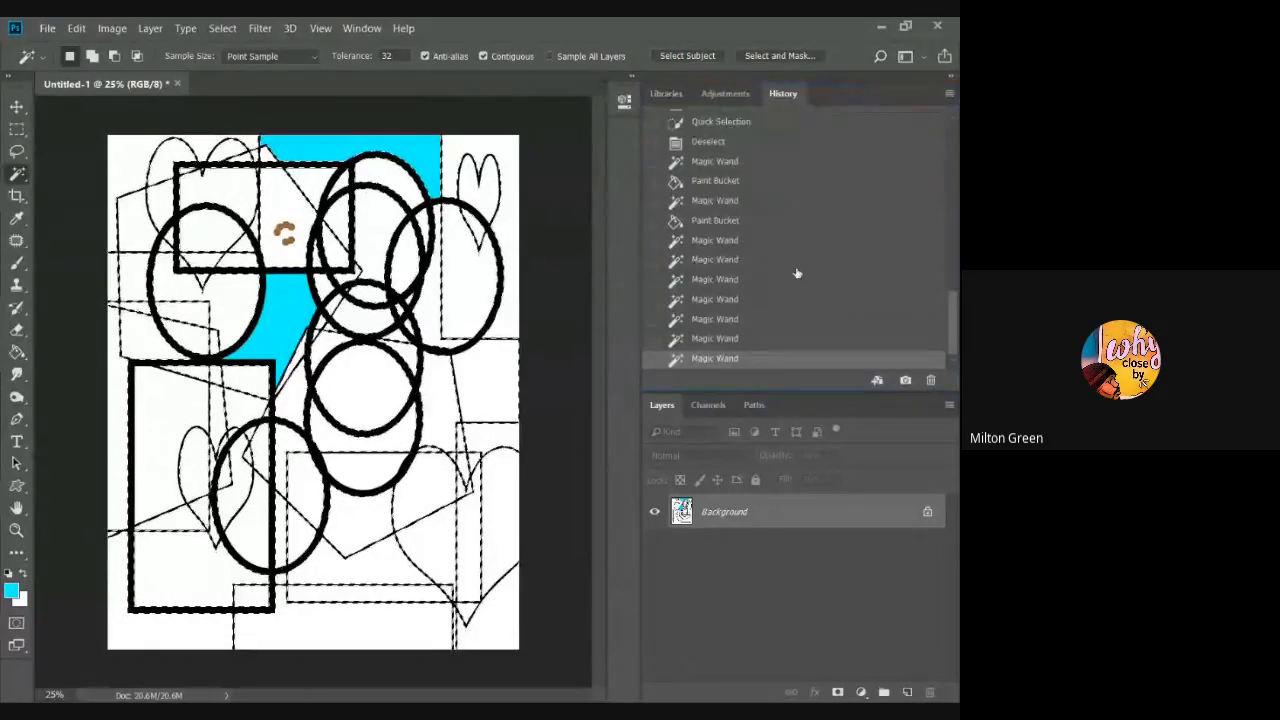
pyautogui.click(729, 340)
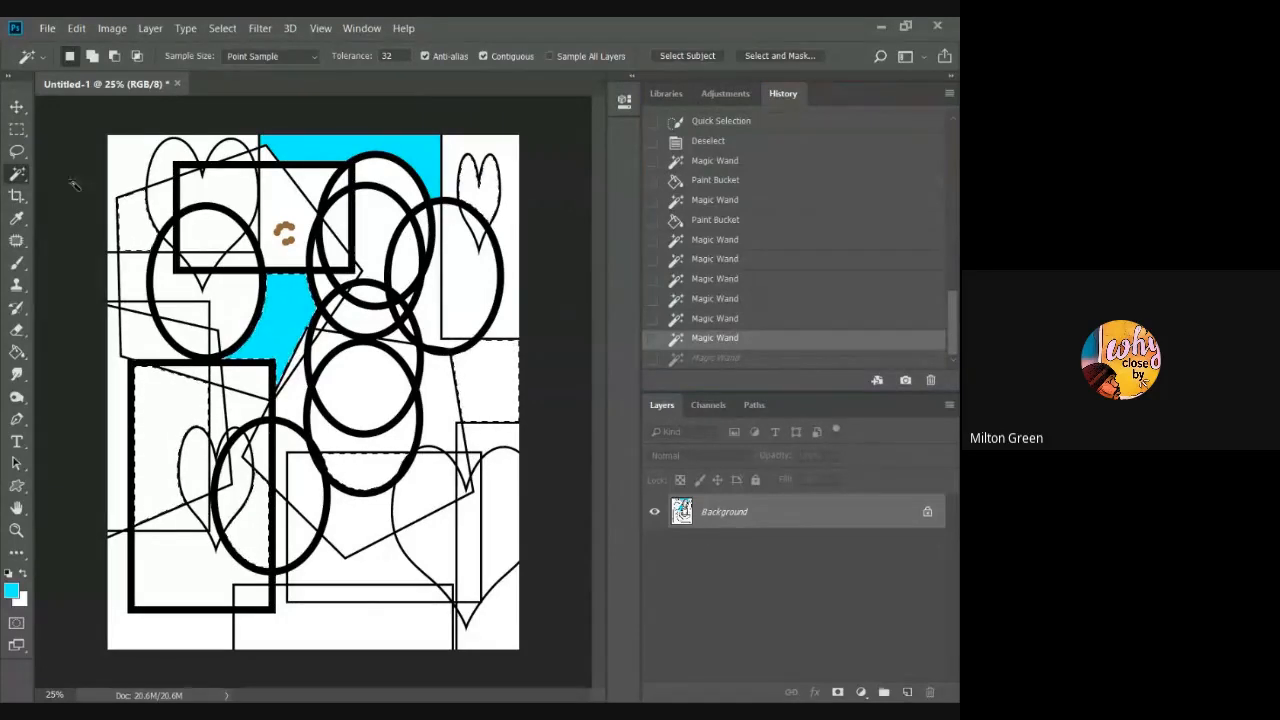
# - Fill the six newly selected areas with the cyan foreground color using the Paint Bucket
pyautogui.click(17, 352)
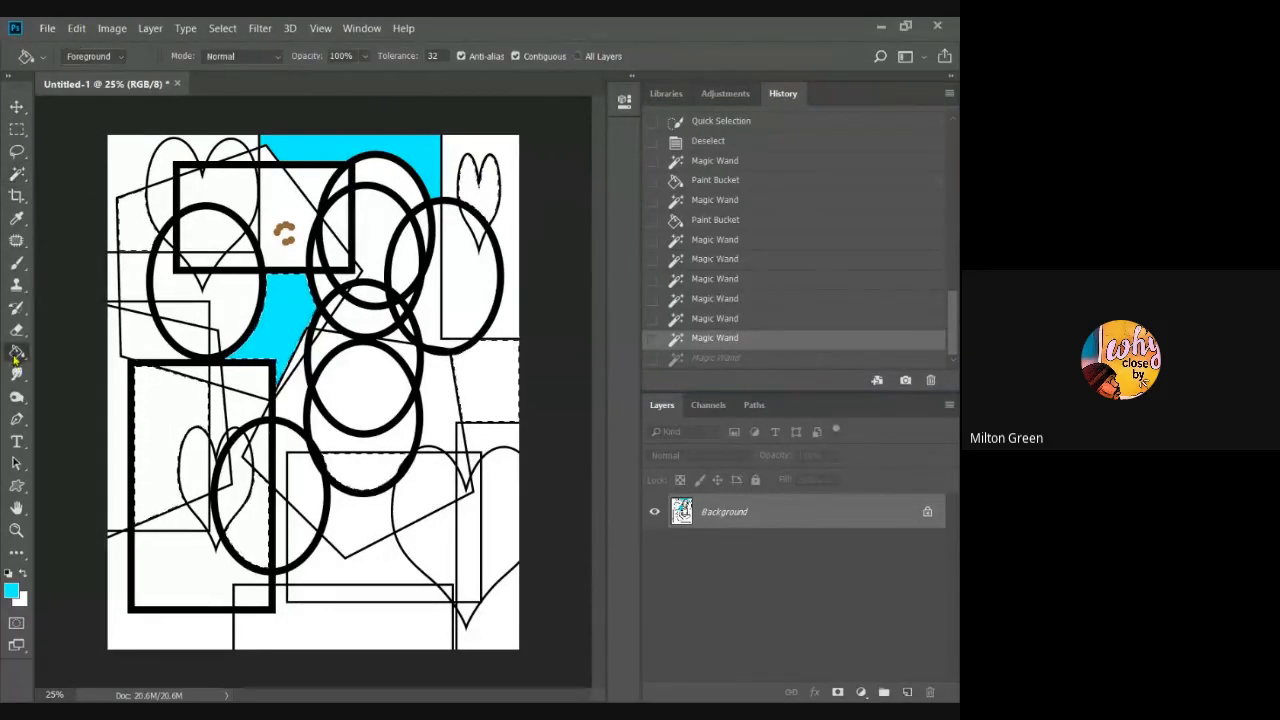
pyautogui.click(130, 217)
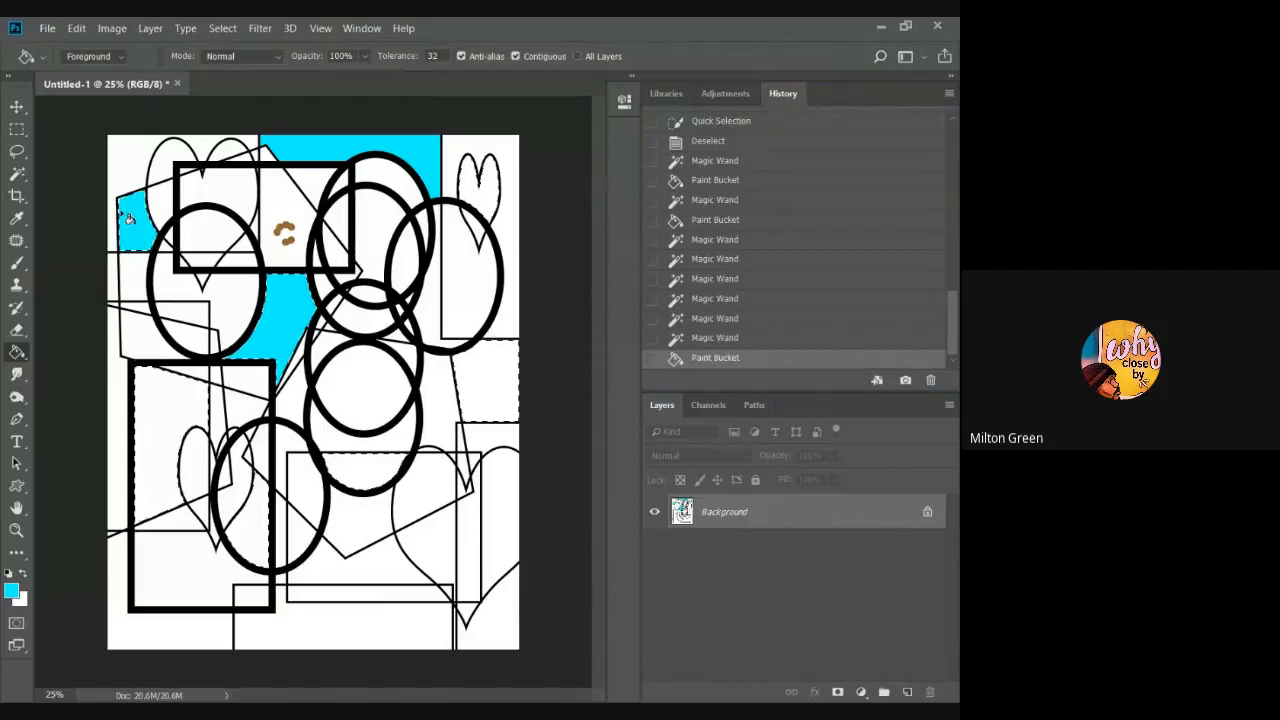
pyautogui.click(488, 207)
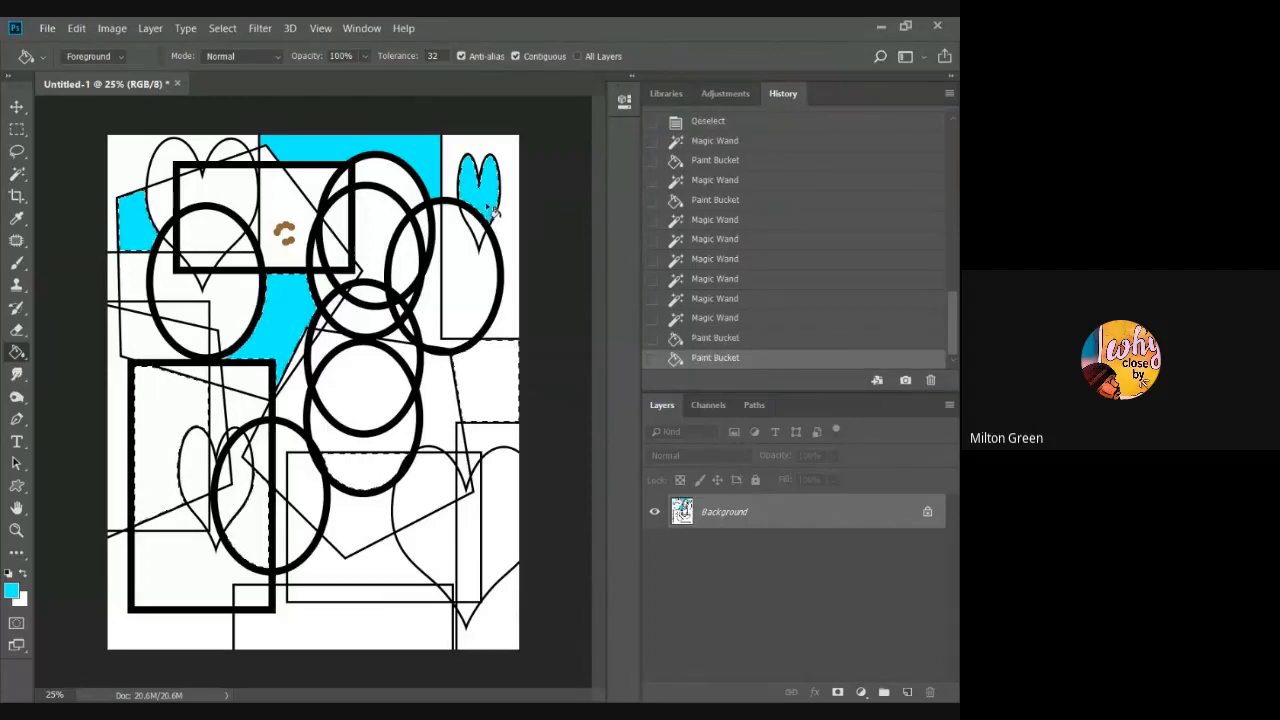
pyautogui.click(503, 367)
pyautogui.click(398, 478)
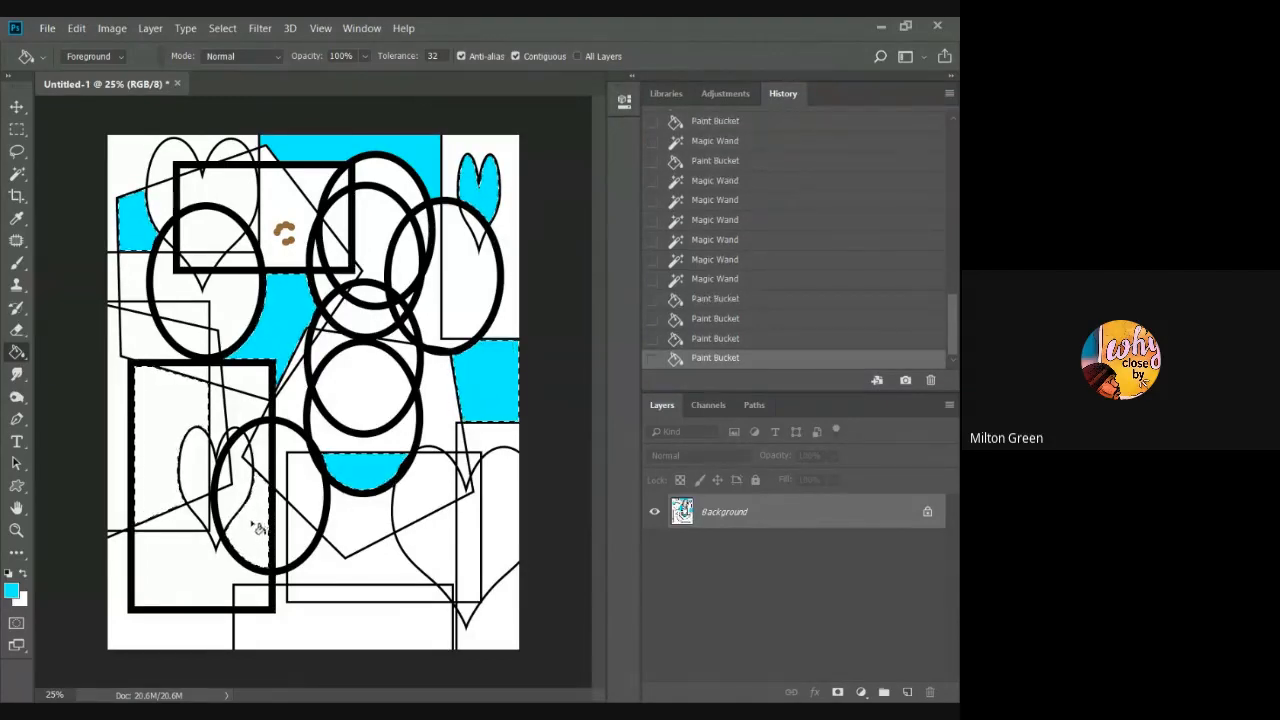
pyautogui.click(258, 528)
pyautogui.click(164, 450)
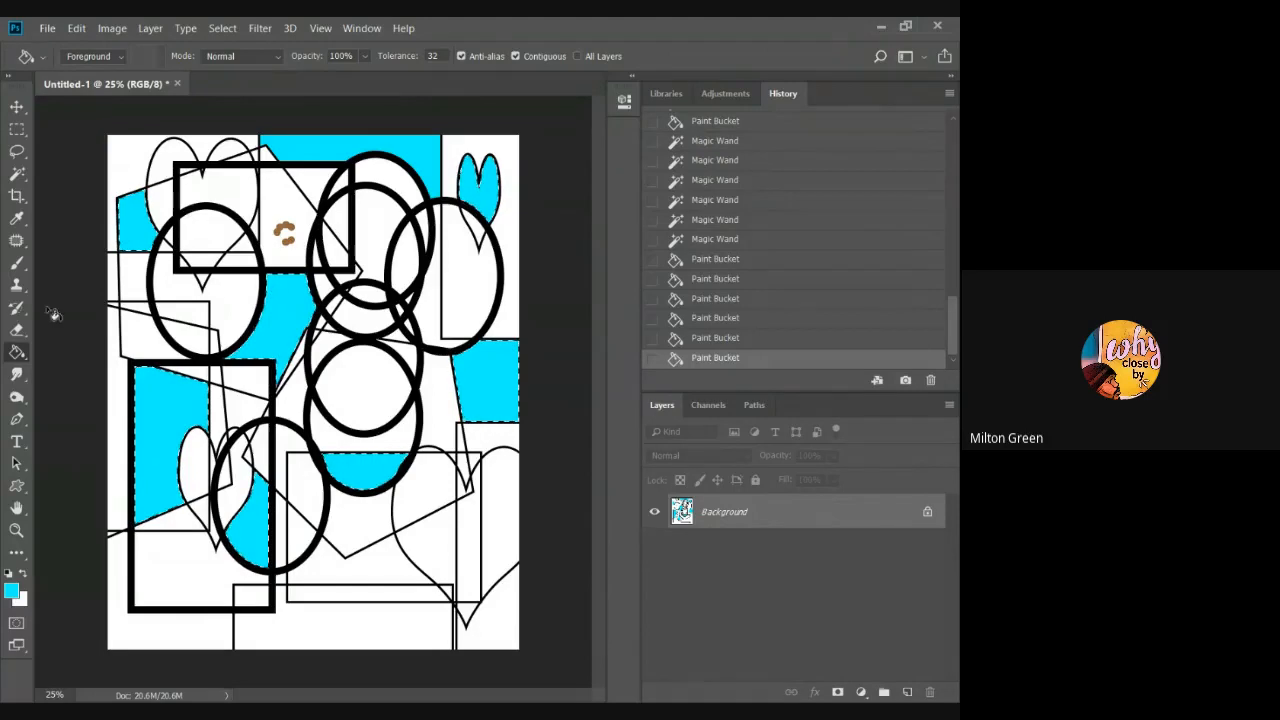
# - Set the foreground color to dark teal 108087
pyautogui.press('i')
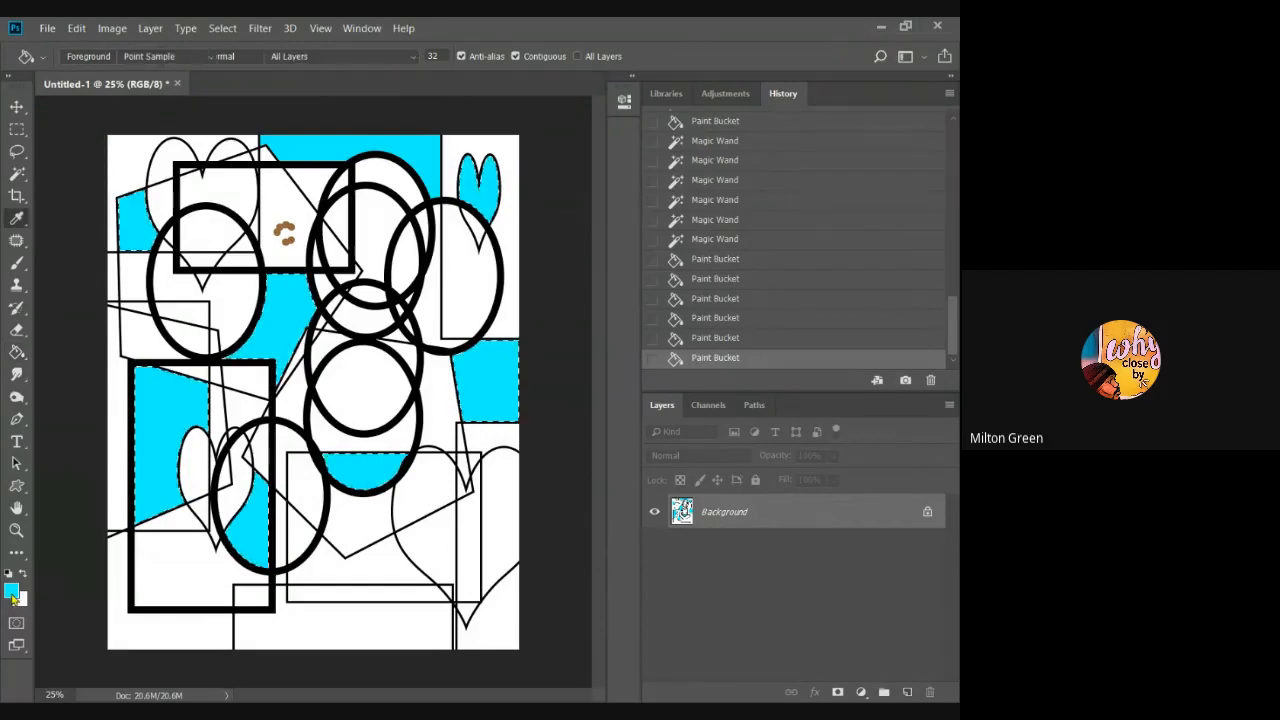
pyautogui.click(12, 592)
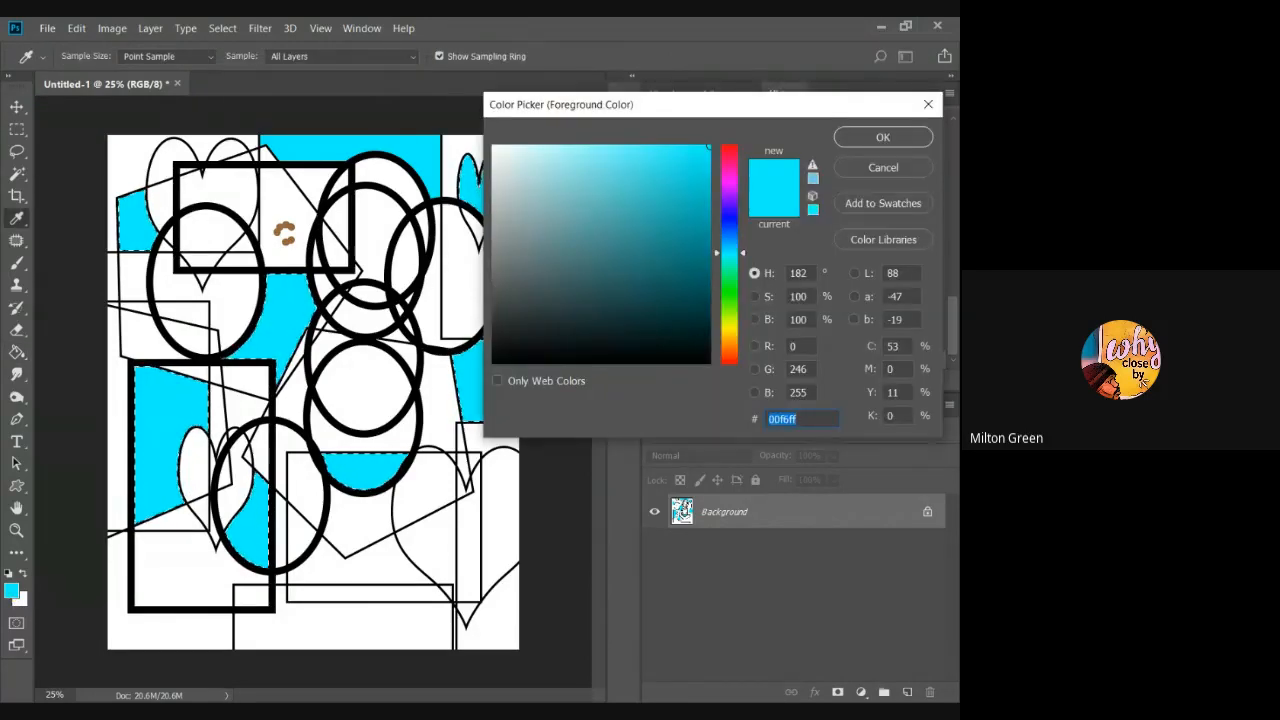
pyautogui.write('00f0ff')
pyautogui.click(684, 248)
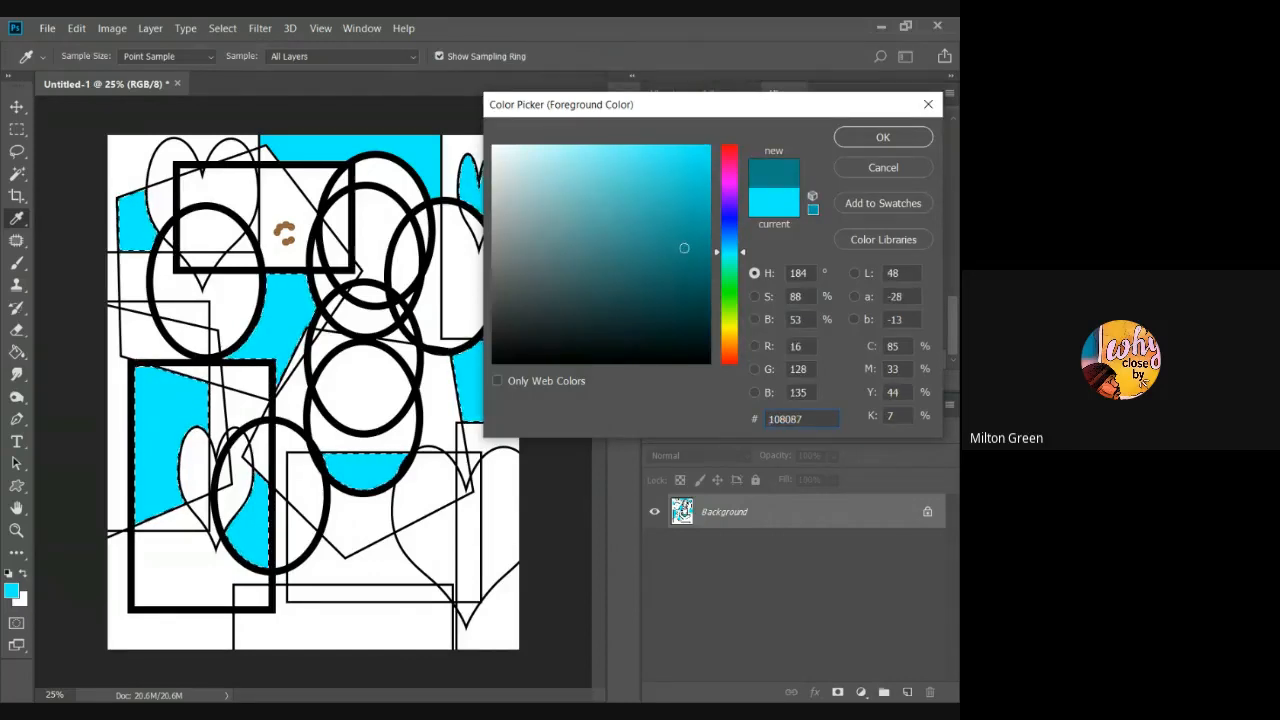
pyautogui.click(883, 137)
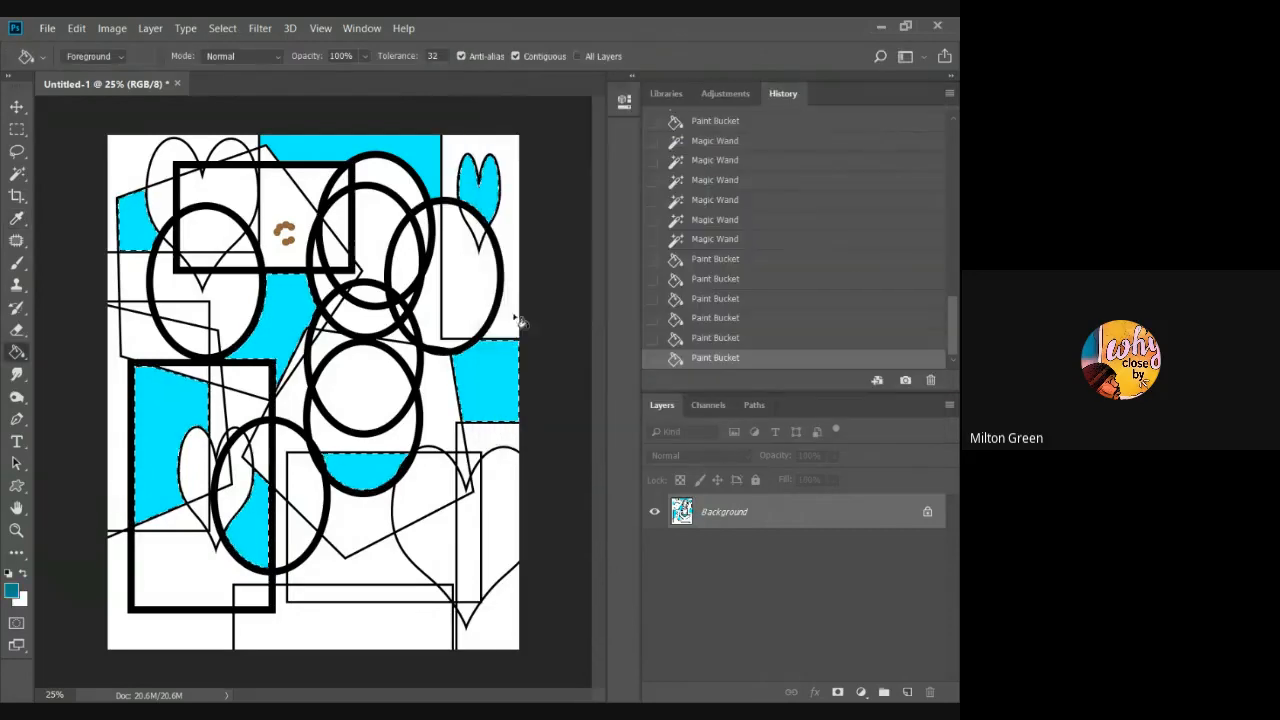
# - Select six white areas with the Magic Wand, including parts of the upper-left rectangle, left ellipse, tall rectangle's base and the central chained-ellipse overlap
pyautogui.click(18, 173)
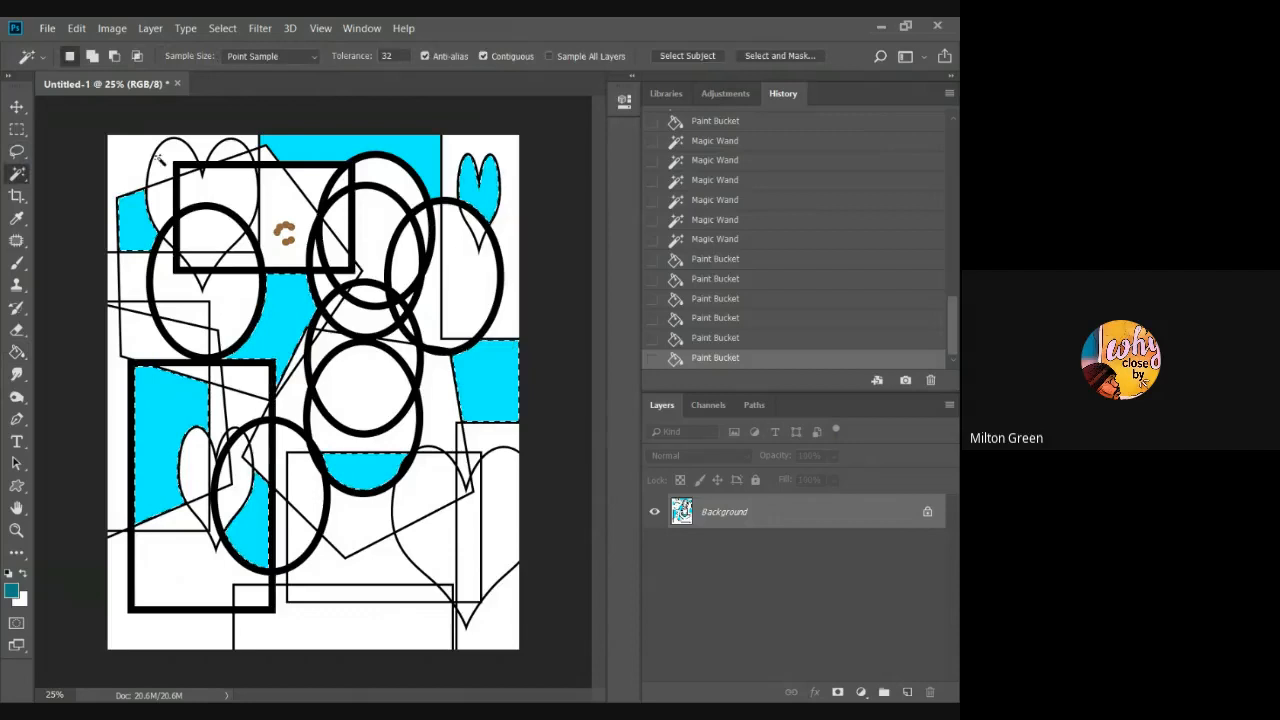
pyautogui.click(236, 198)
pyautogui.press('shift')
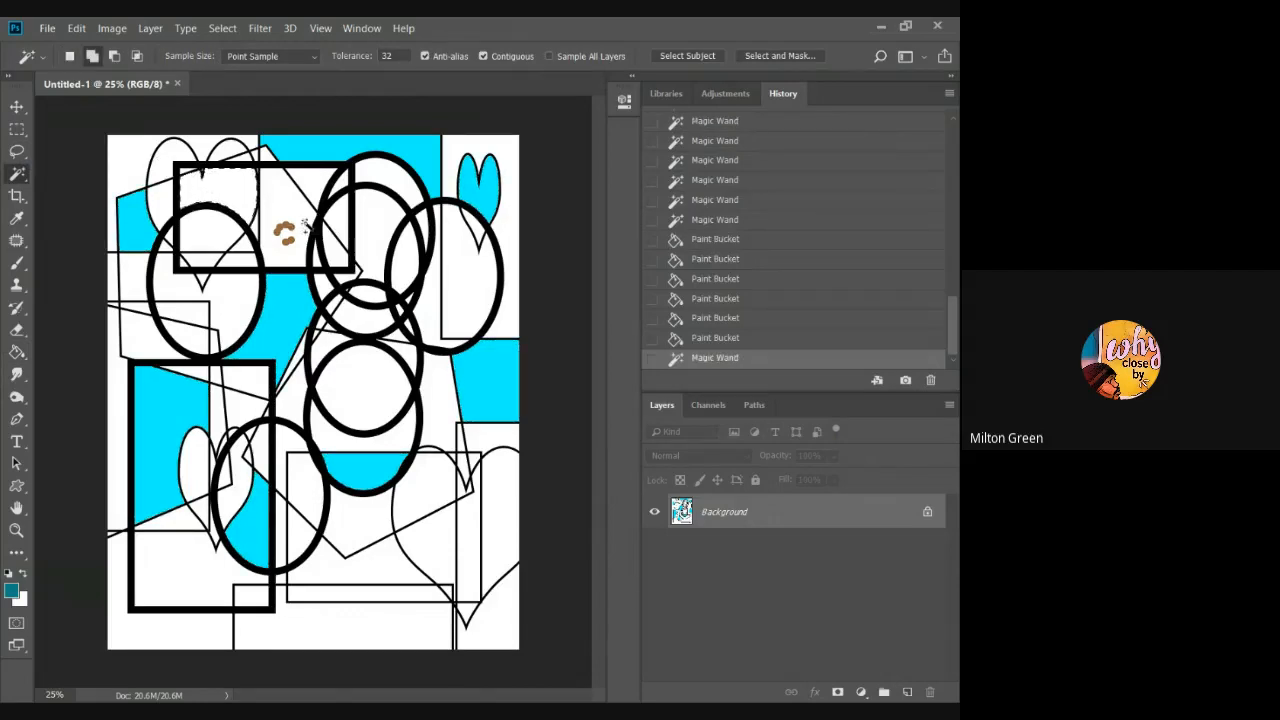
pyautogui.keyDown('shift'); pyautogui.click(288, 214); pyautogui.keyUp('shift')
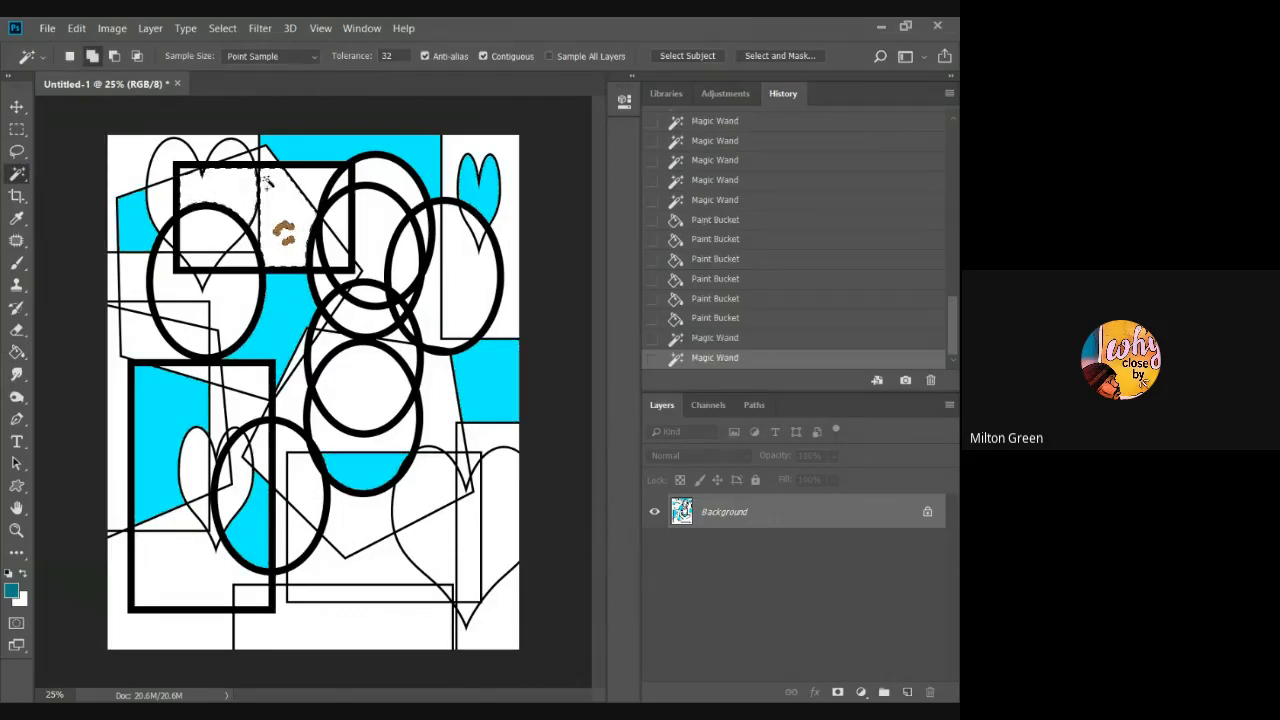
pyautogui.keyDown('shift'); pyautogui.click(222, 310); pyautogui.keyUp('shift')
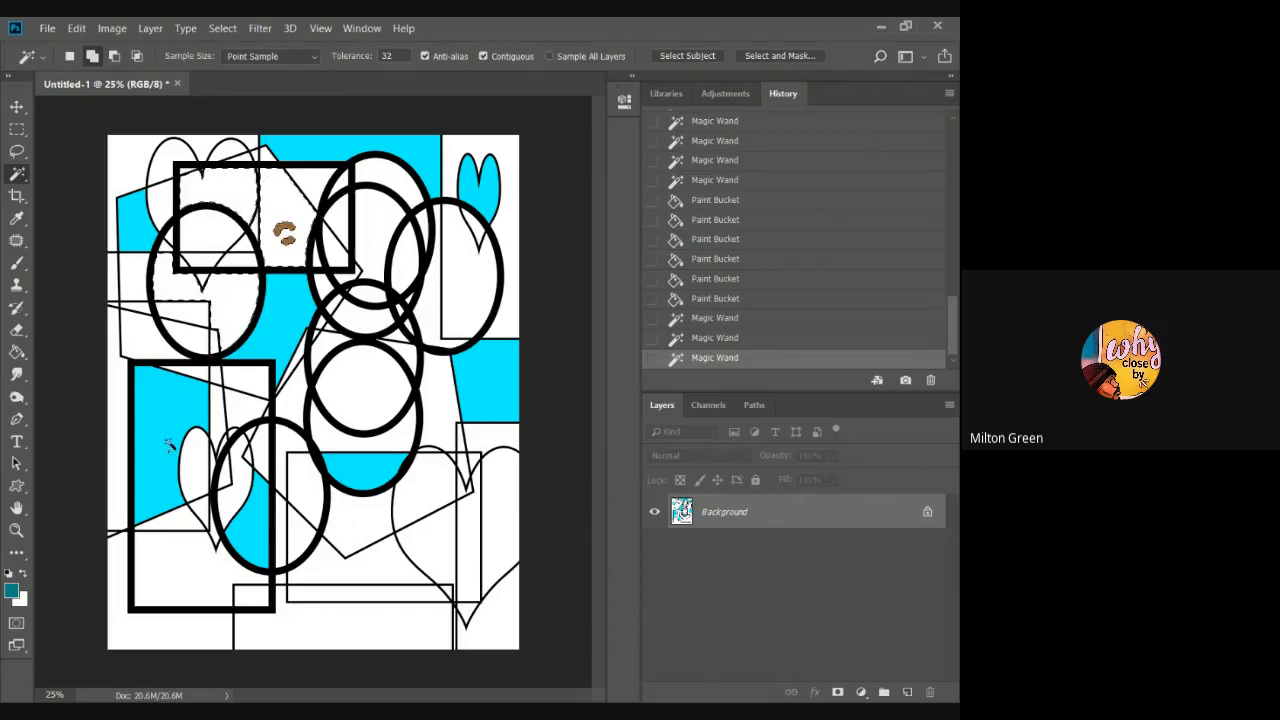
pyautogui.keyDown('shift'); pyautogui.click(163, 574); pyautogui.keyUp('shift')
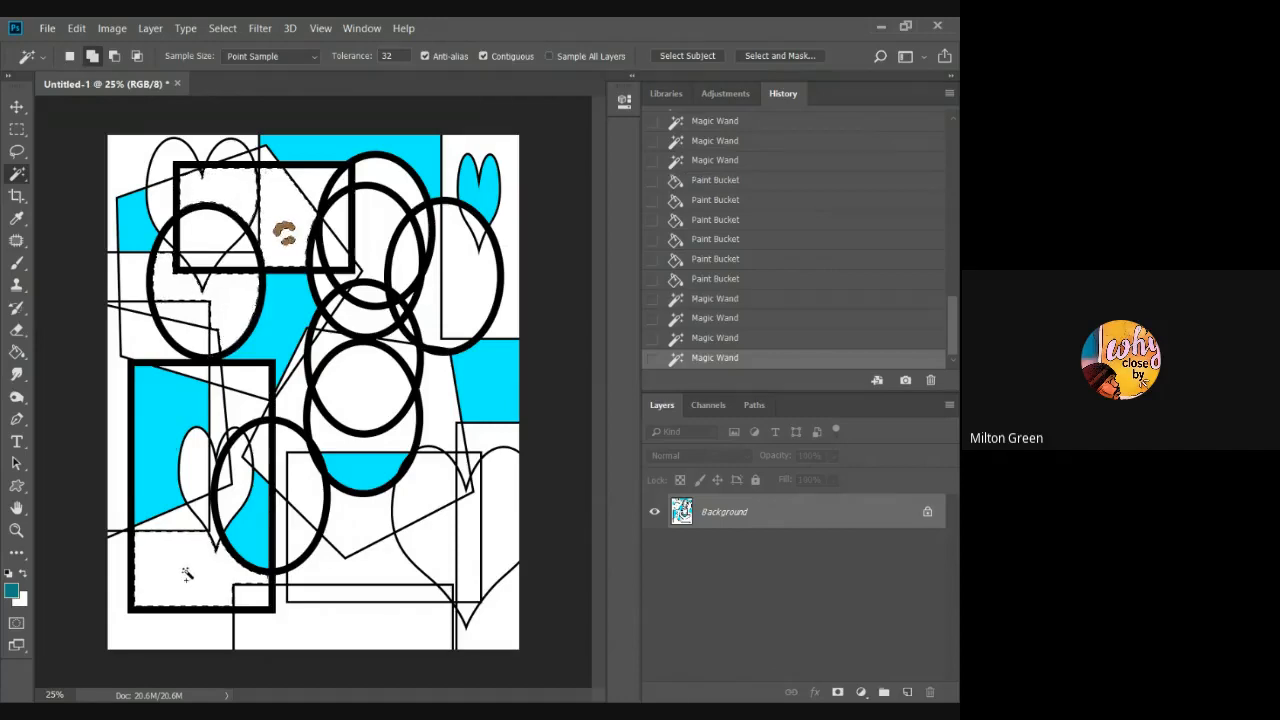
pyautogui.keyDown('shift'); pyautogui.click(383, 564); pyautogui.keyUp('shift')
pyautogui.keyDown('shift'); pyautogui.click(381, 407); pyautogui.keyUp('shift')
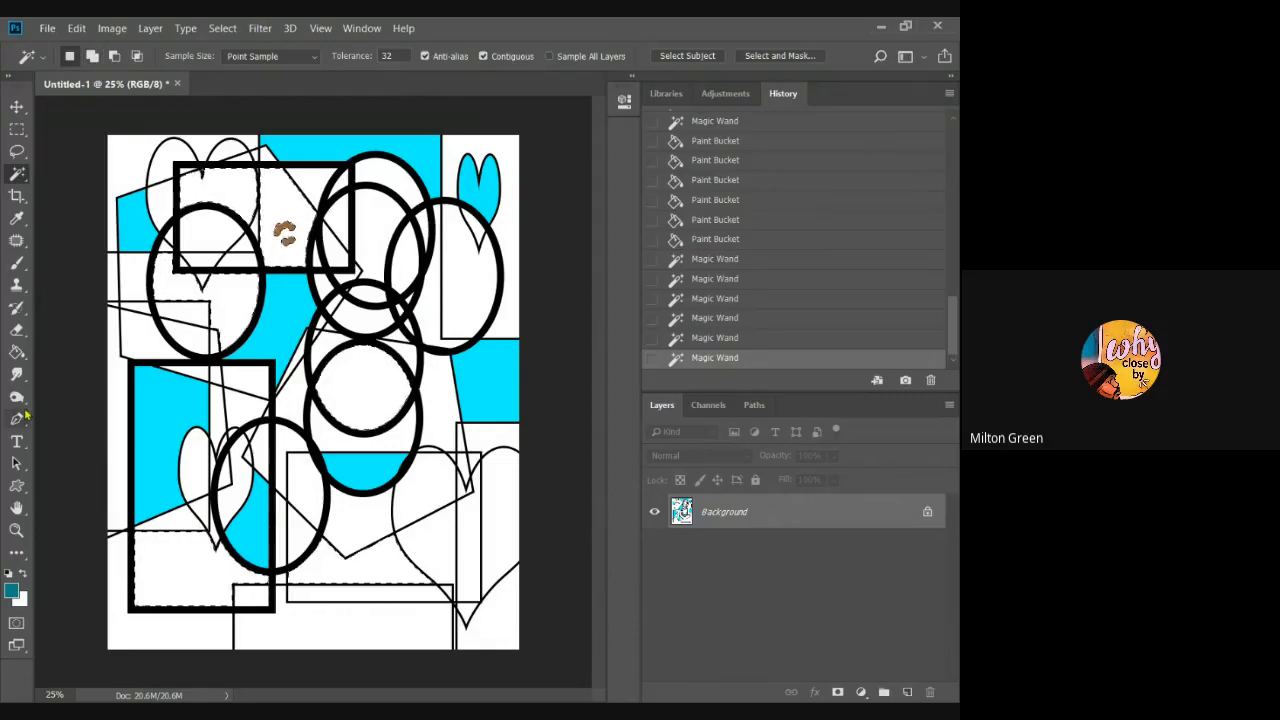
# - Fill five of the selected areas with dark teal using the Paint Bucket, leaving the rectangle area with the brown marks white
pyautogui.click(17, 352)
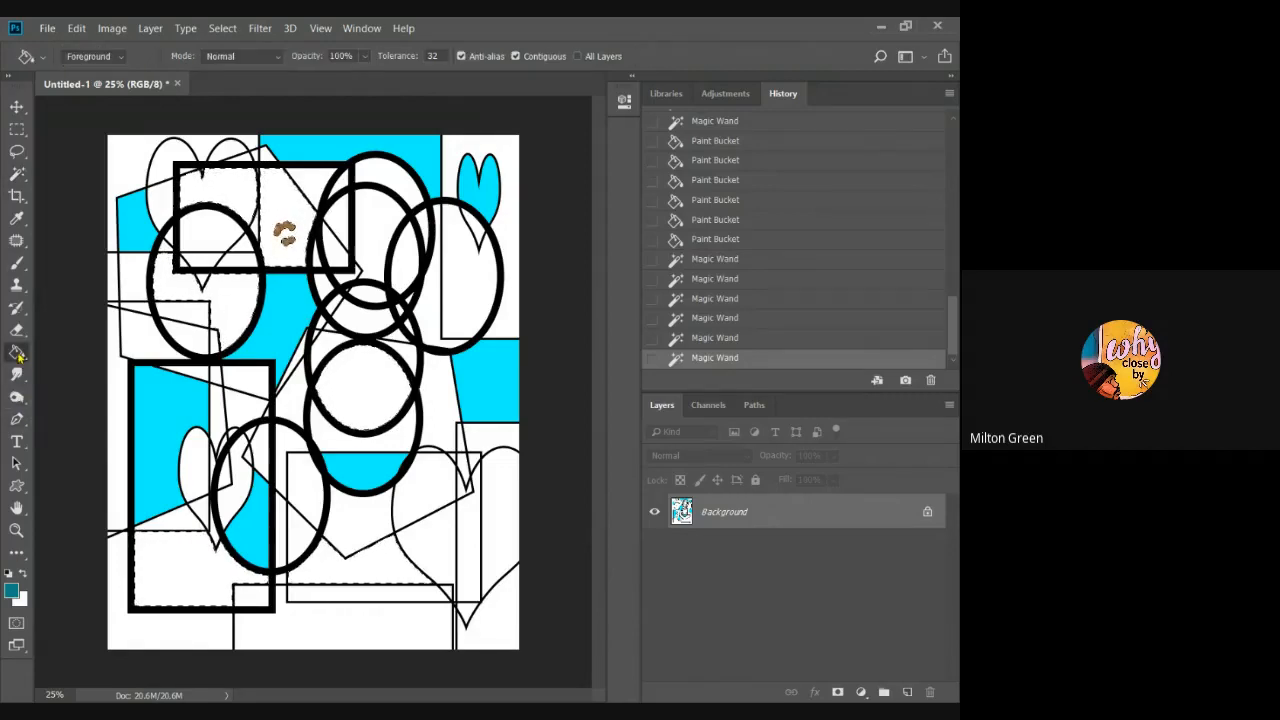
pyautogui.click(232, 300)
pyautogui.click(236, 208)
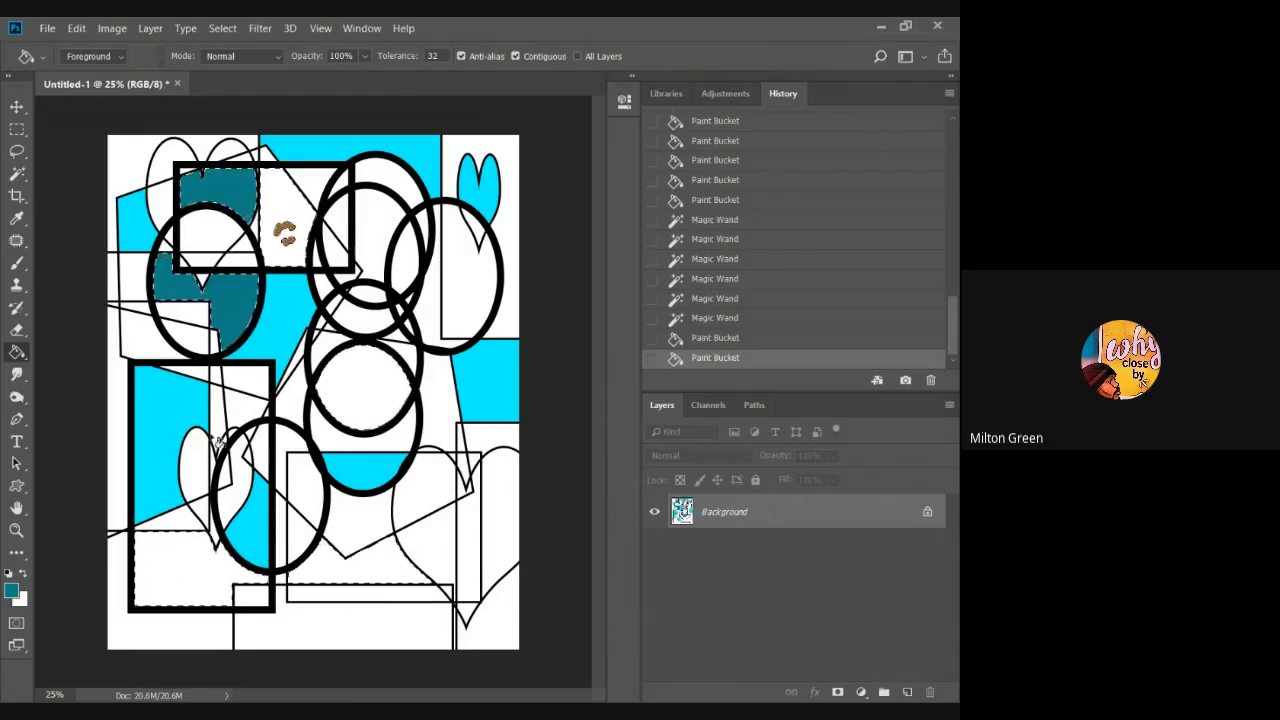
pyautogui.click(163, 571)
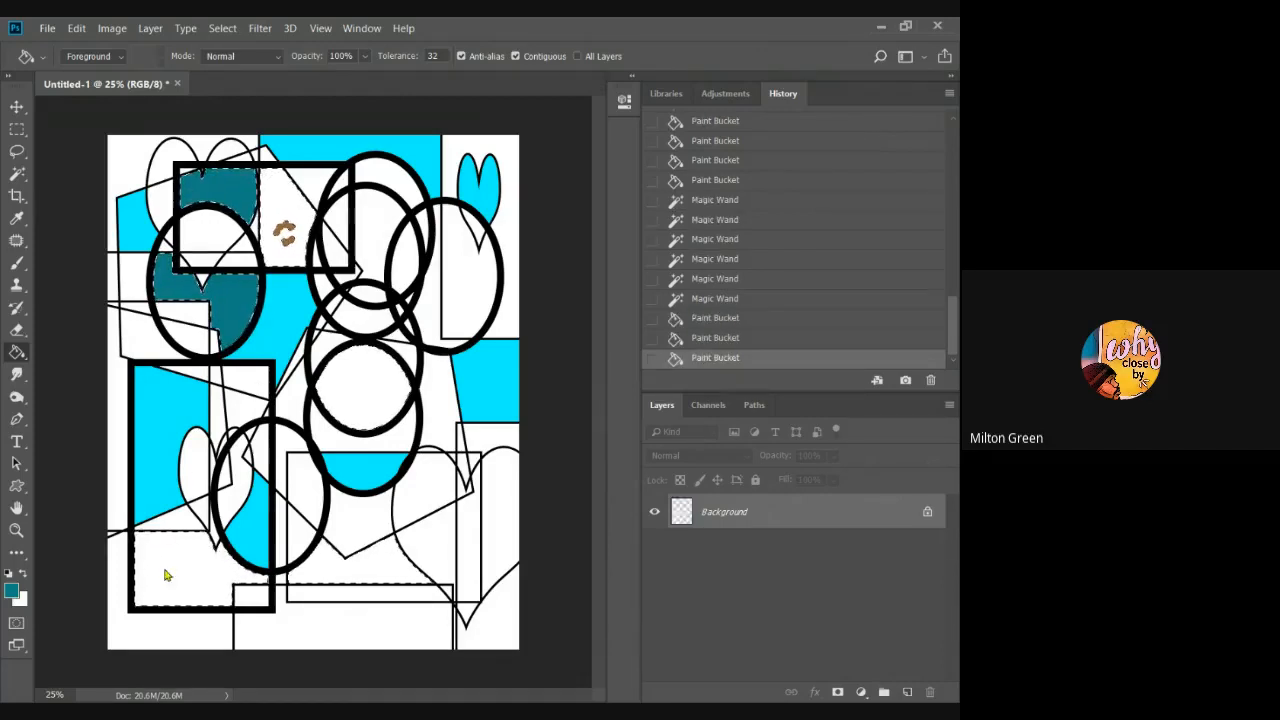
pyautogui.click(394, 576)
pyautogui.click(370, 388)
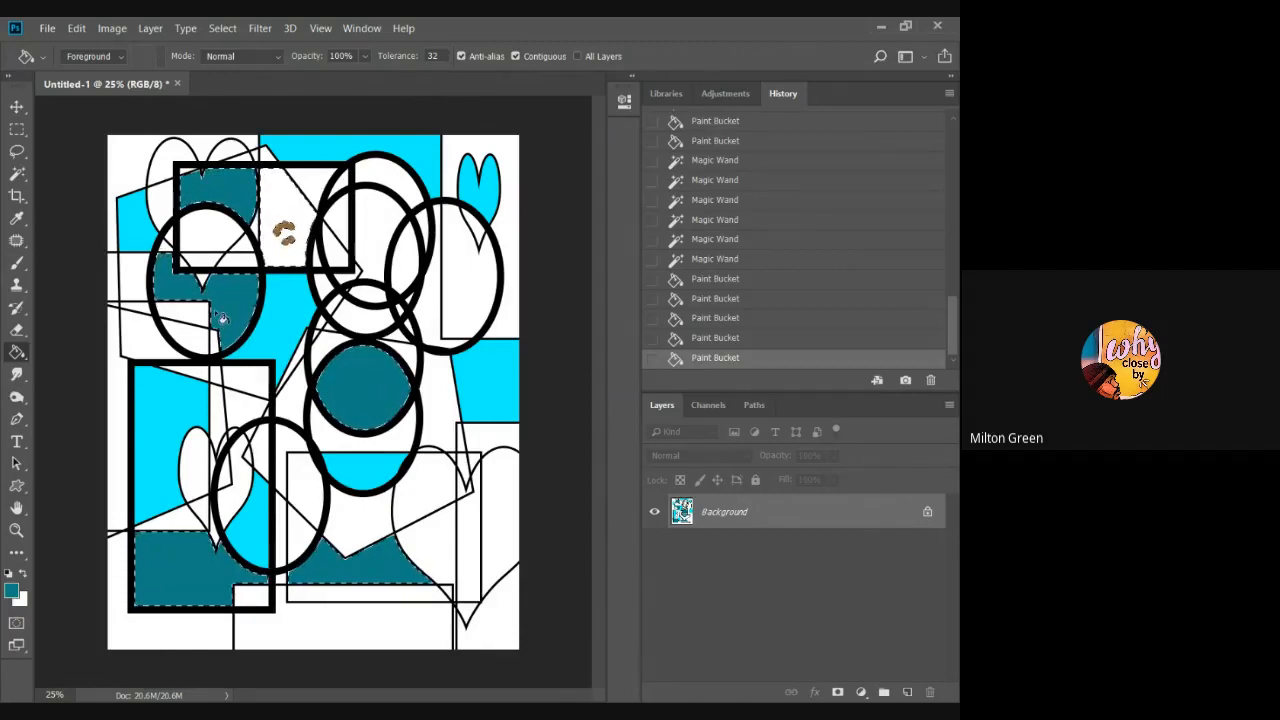
# - Switch to the Gradient Tool, select the white section of the rightmost ellipse, and try a Screen-mode gradient down it
pyautogui.rightClick(24, 364)
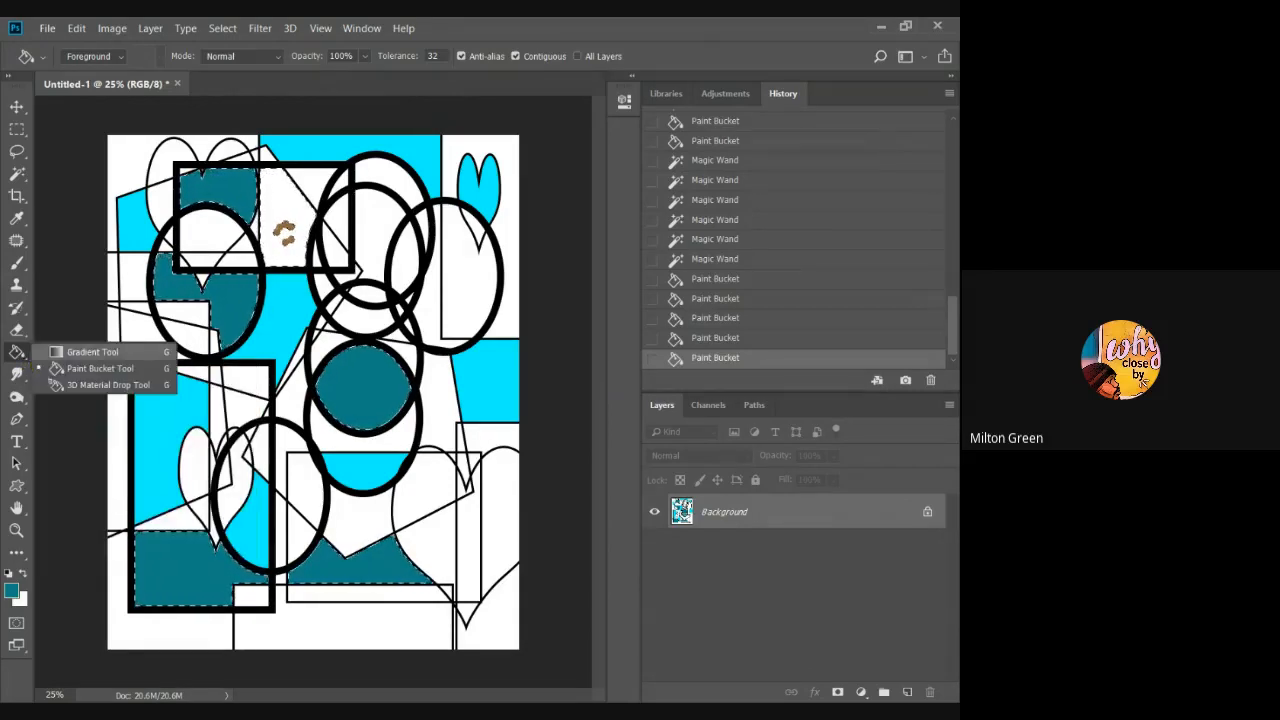
pyautogui.click(90, 352)
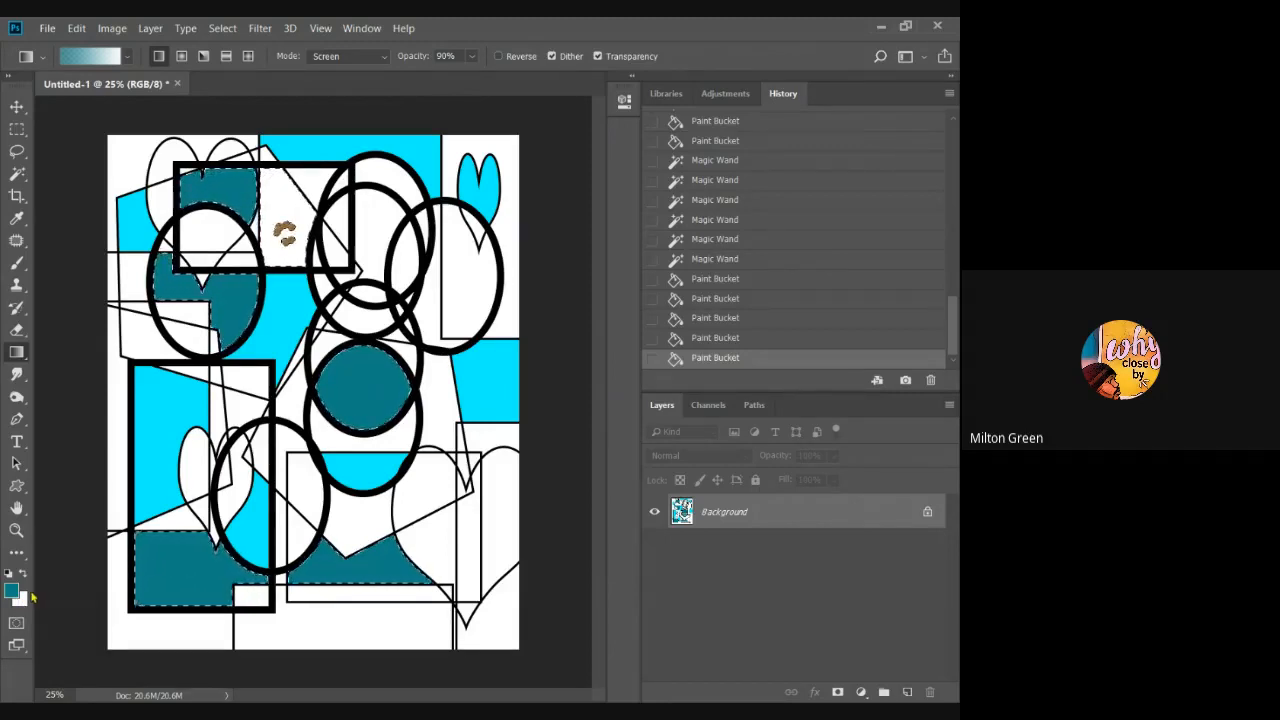
pyautogui.click(17, 174)
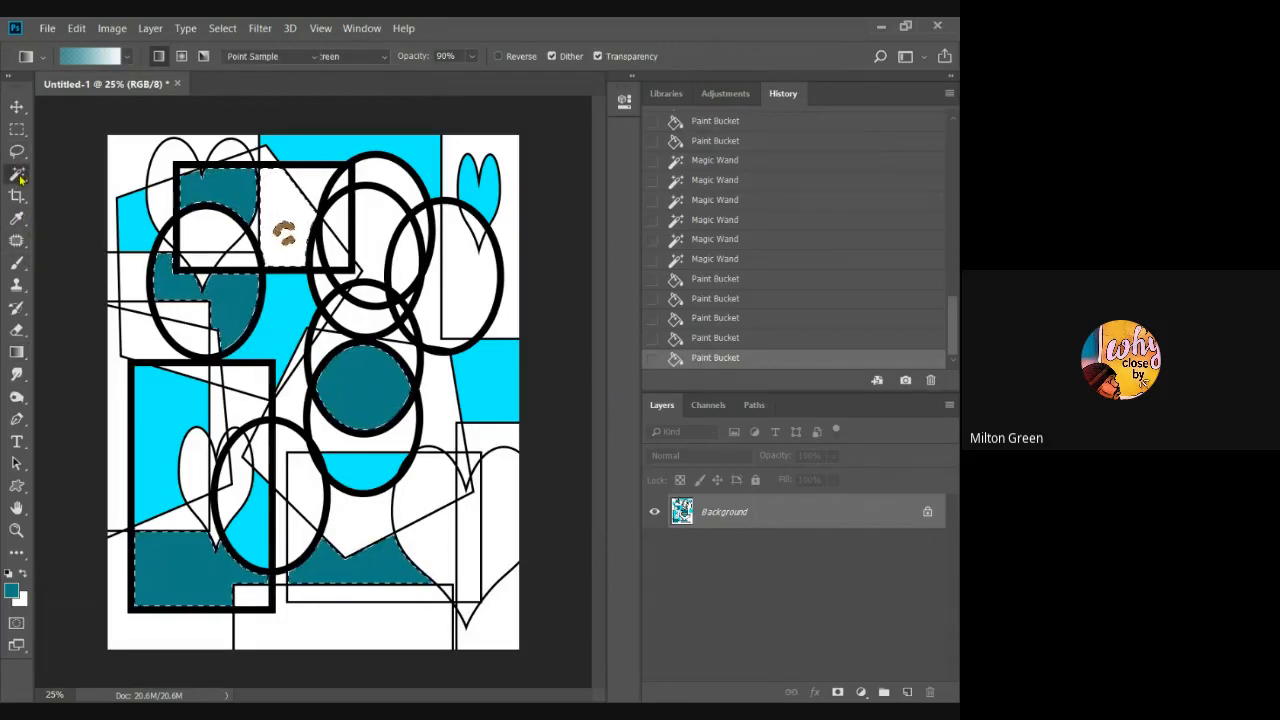
pyautogui.click(462, 295)
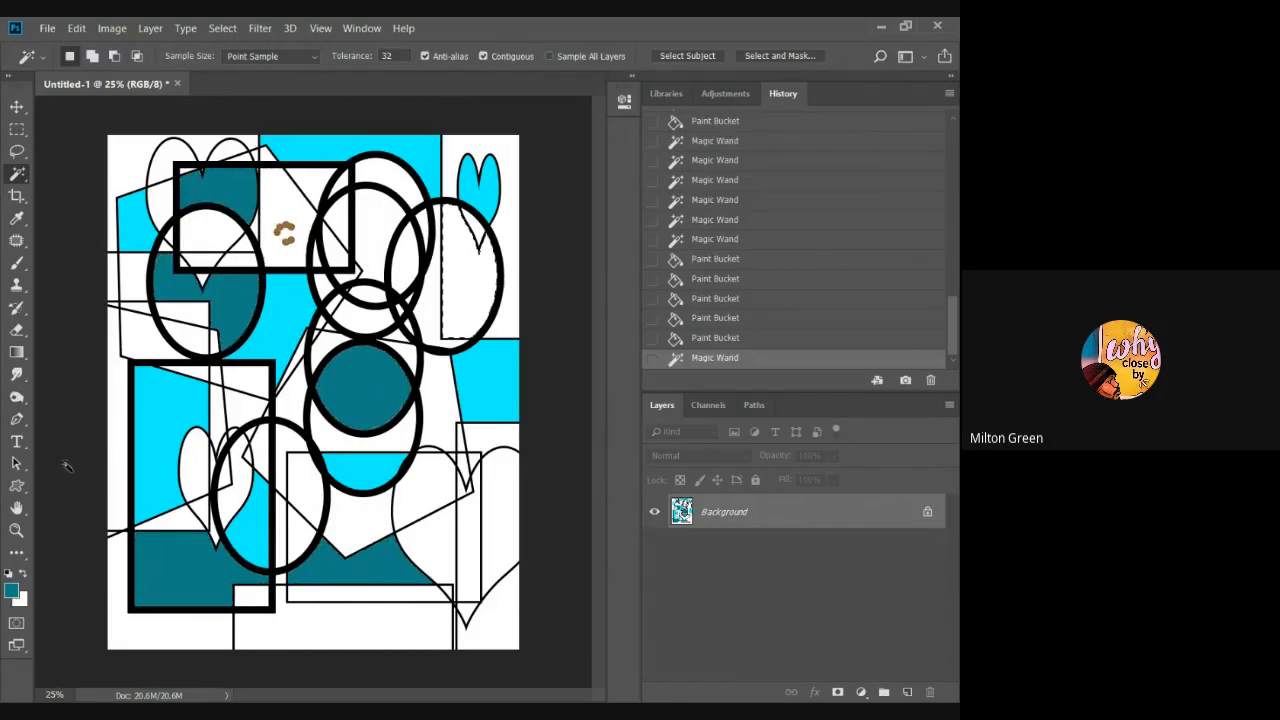
pyautogui.click(22, 352)
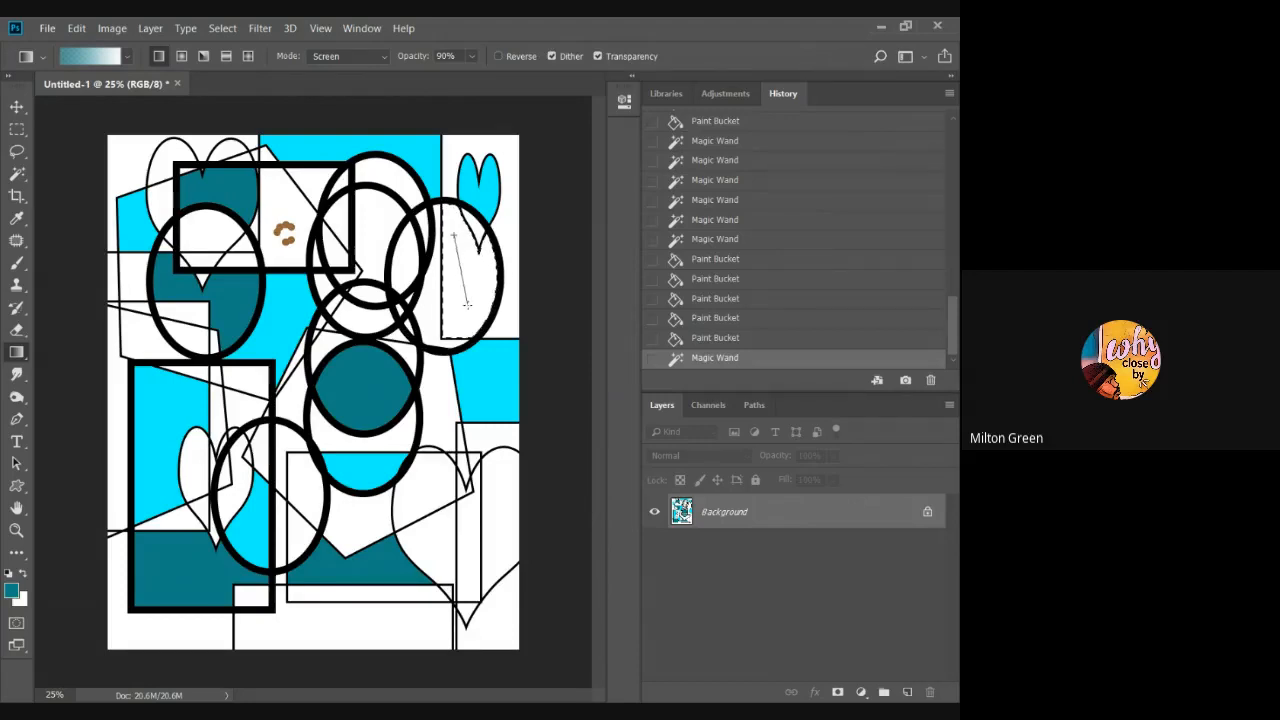
pyautogui.moveTo(466, 304); pyautogui.dragTo(467, 305)
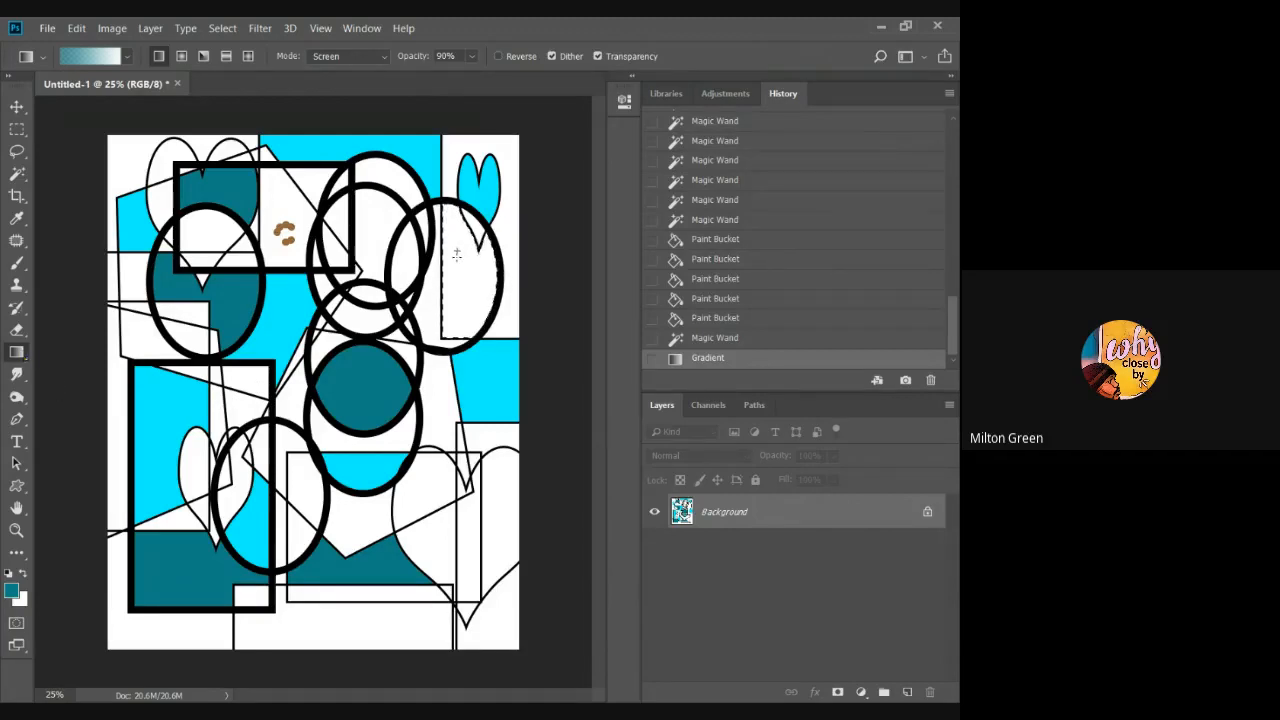
pyautogui.moveTo(467, 302); pyautogui.dragTo(471, 317)
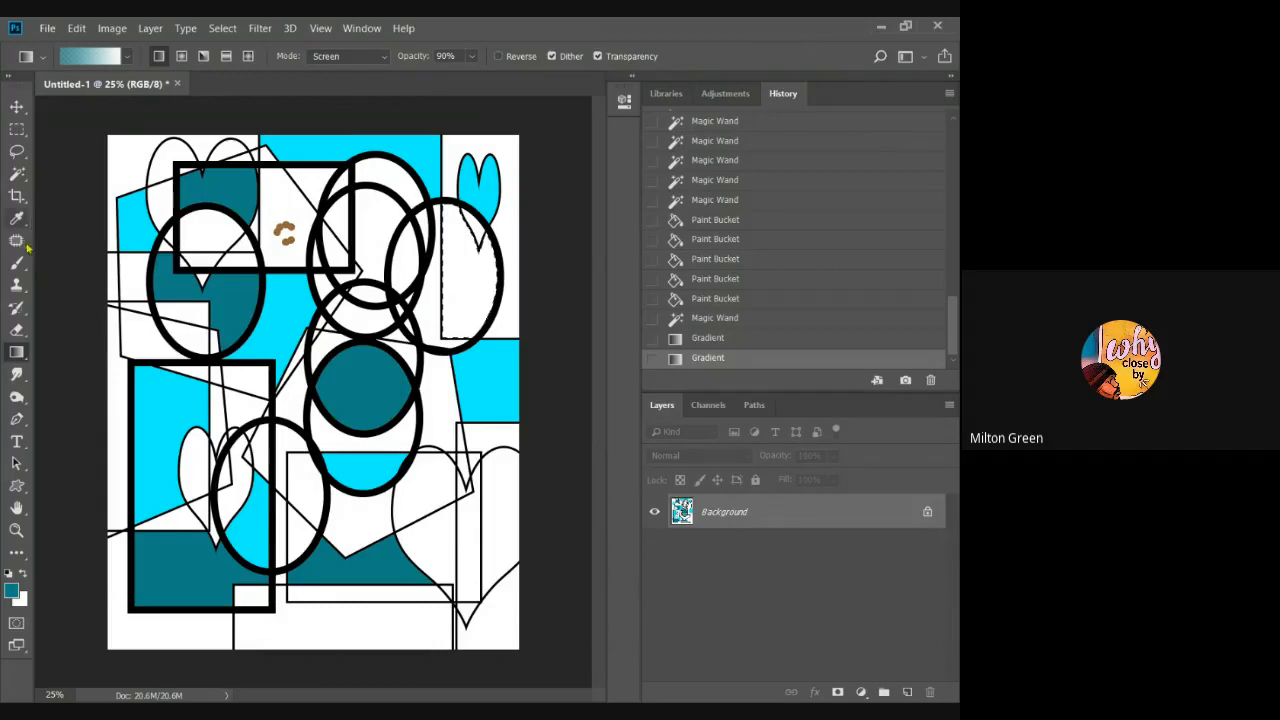
# - Select the right-edge section of the large lower heart with the Magic Wand and try a Screen-mode gradient on it
pyautogui.click(17, 173)
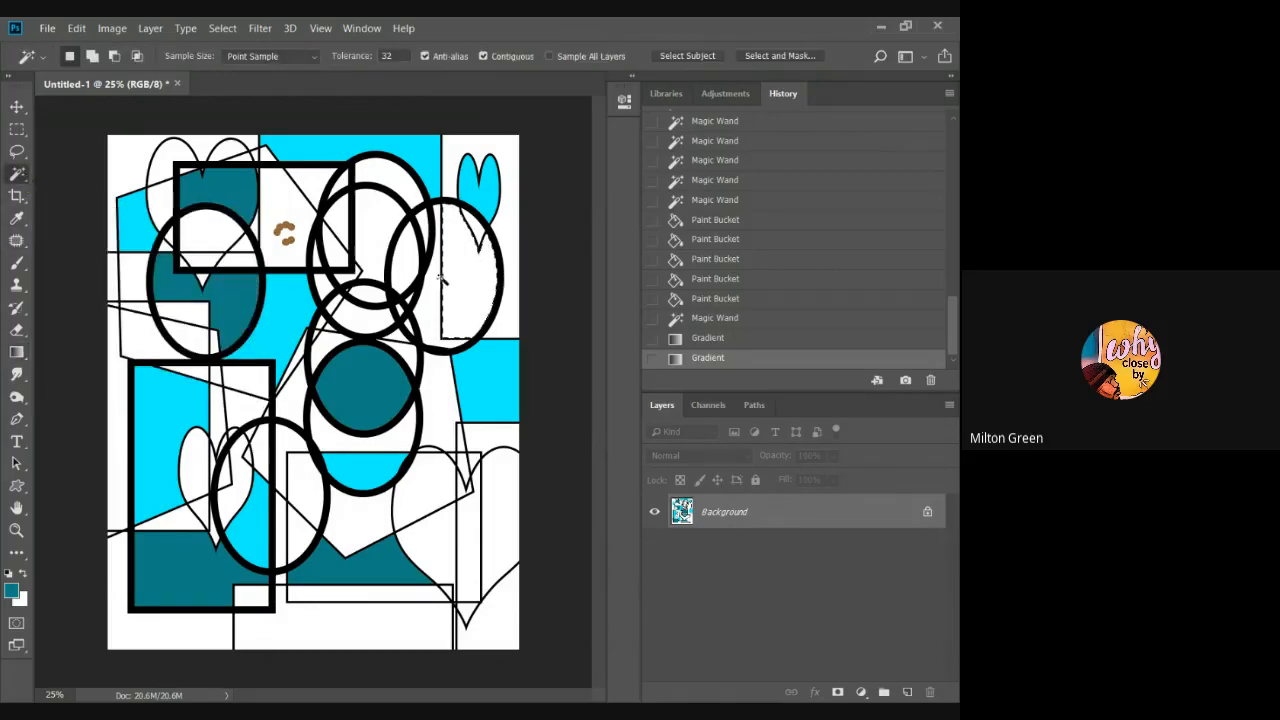
pyautogui.click(503, 515)
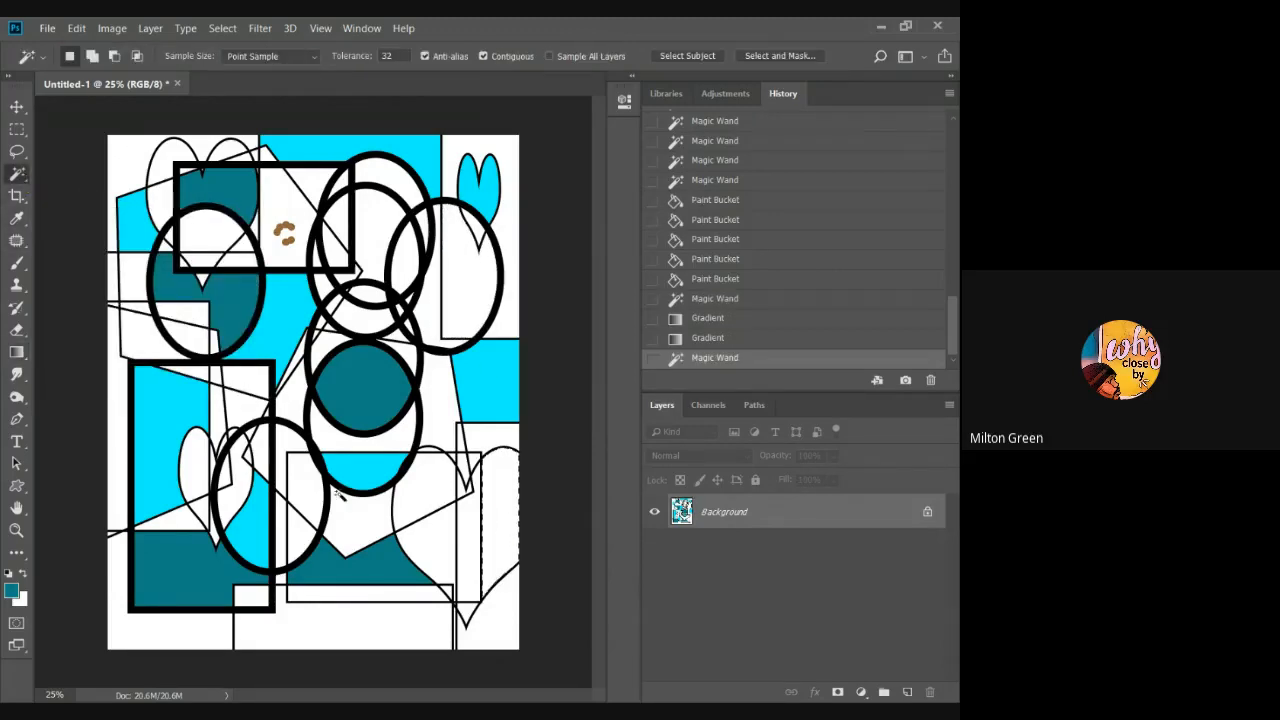
pyautogui.click(20, 352)
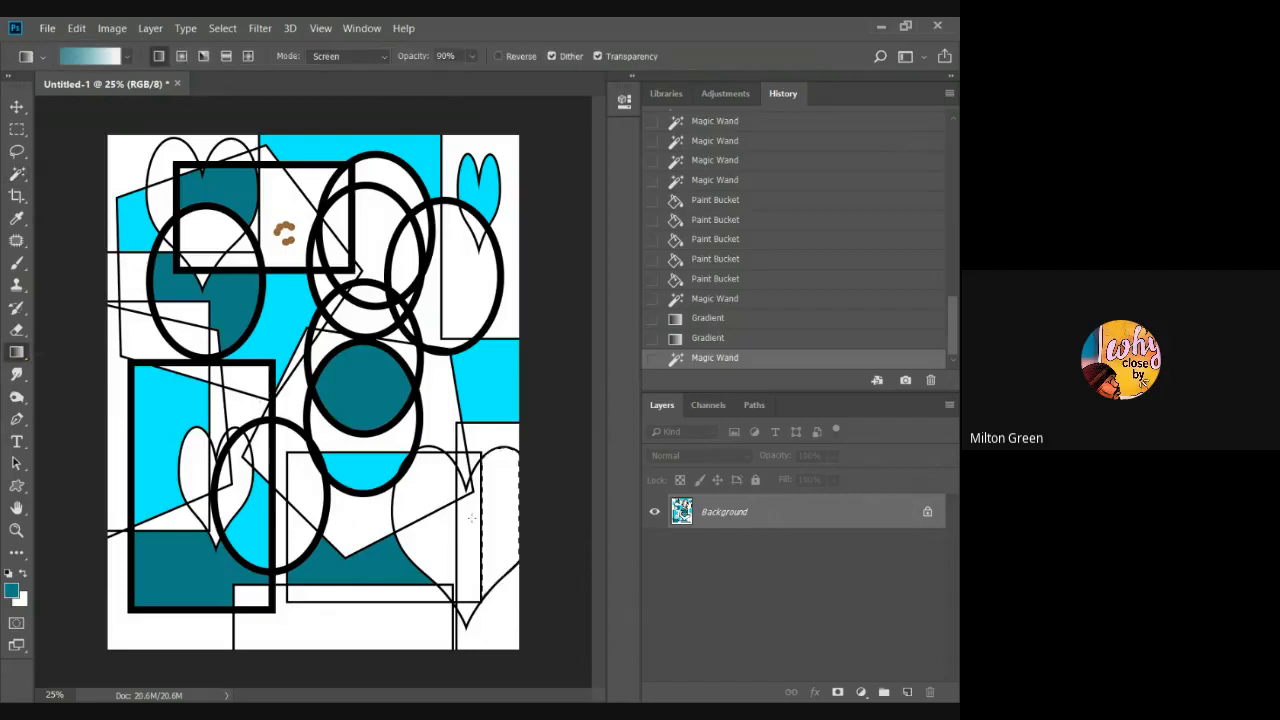
pyautogui.moveTo(498, 544); pyautogui.dragTo(493, 566)
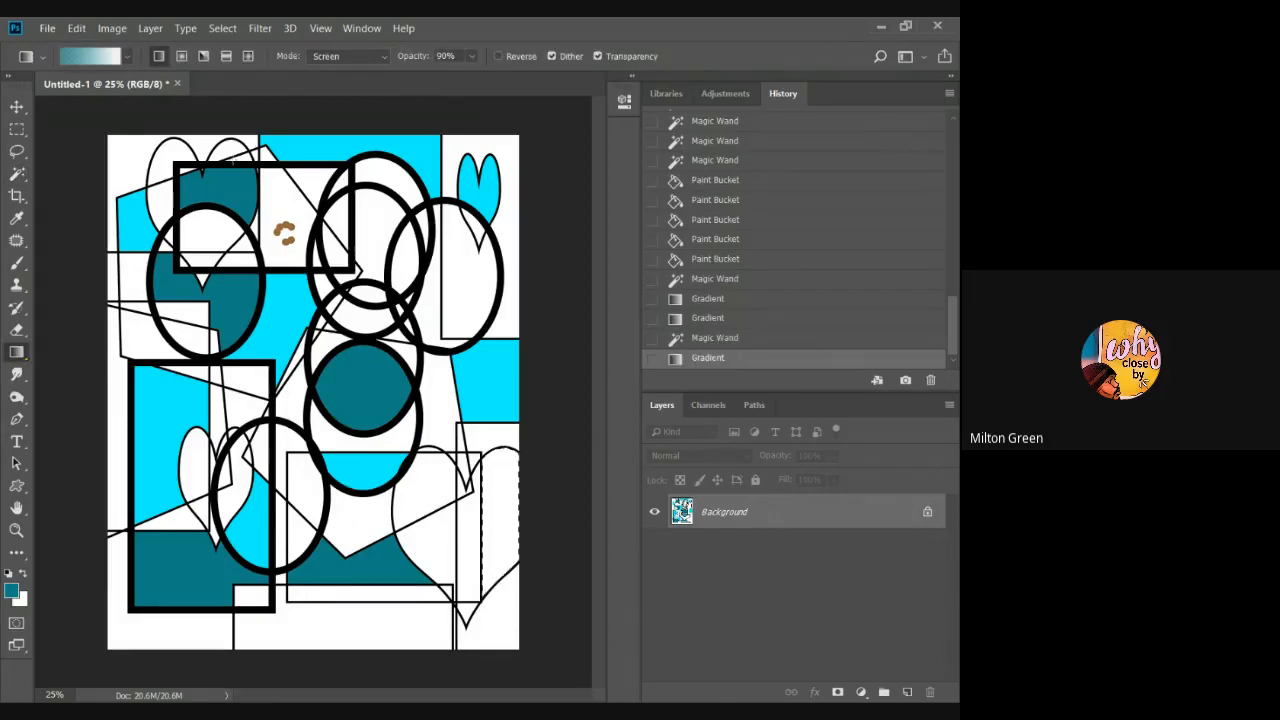
# - Confirm the Foreground to Background gradient in the Gradient Editor and try it again on the heart's right-edge section
pyautogui.click(127, 59)
pyautogui.doubleClick(38, 95)
pyautogui.click(96, 64)
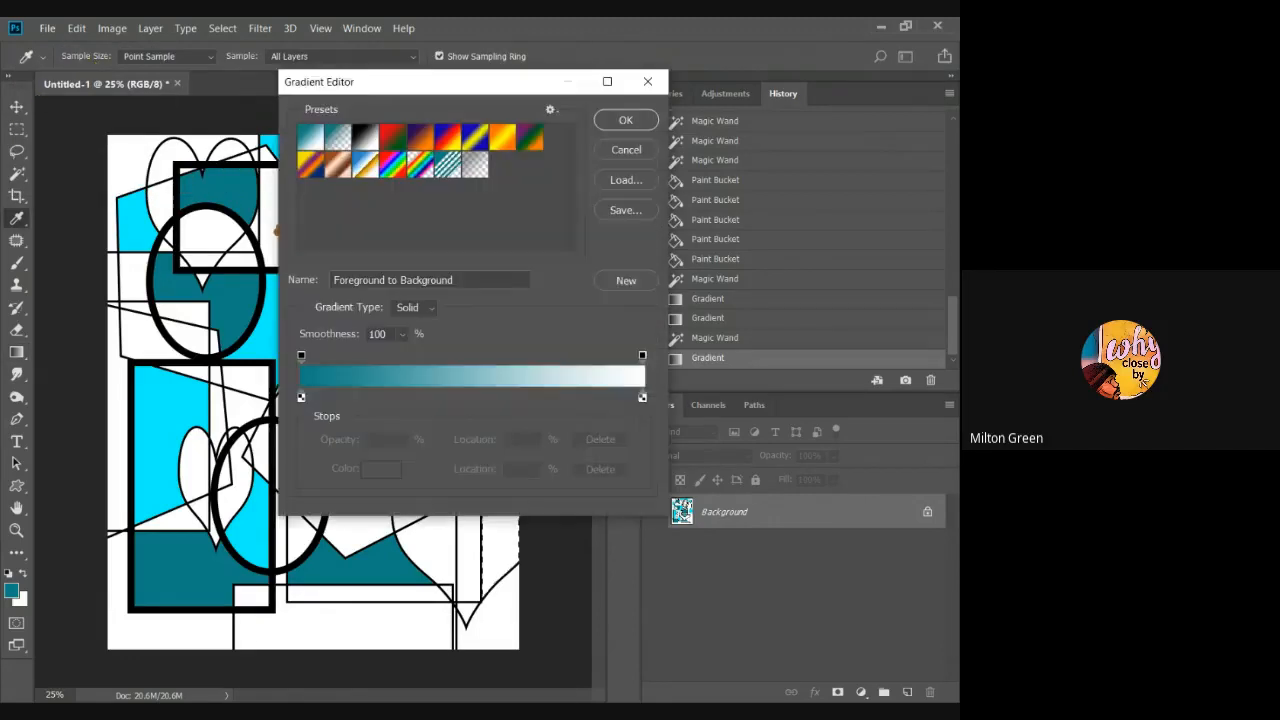
pyautogui.click(625, 120)
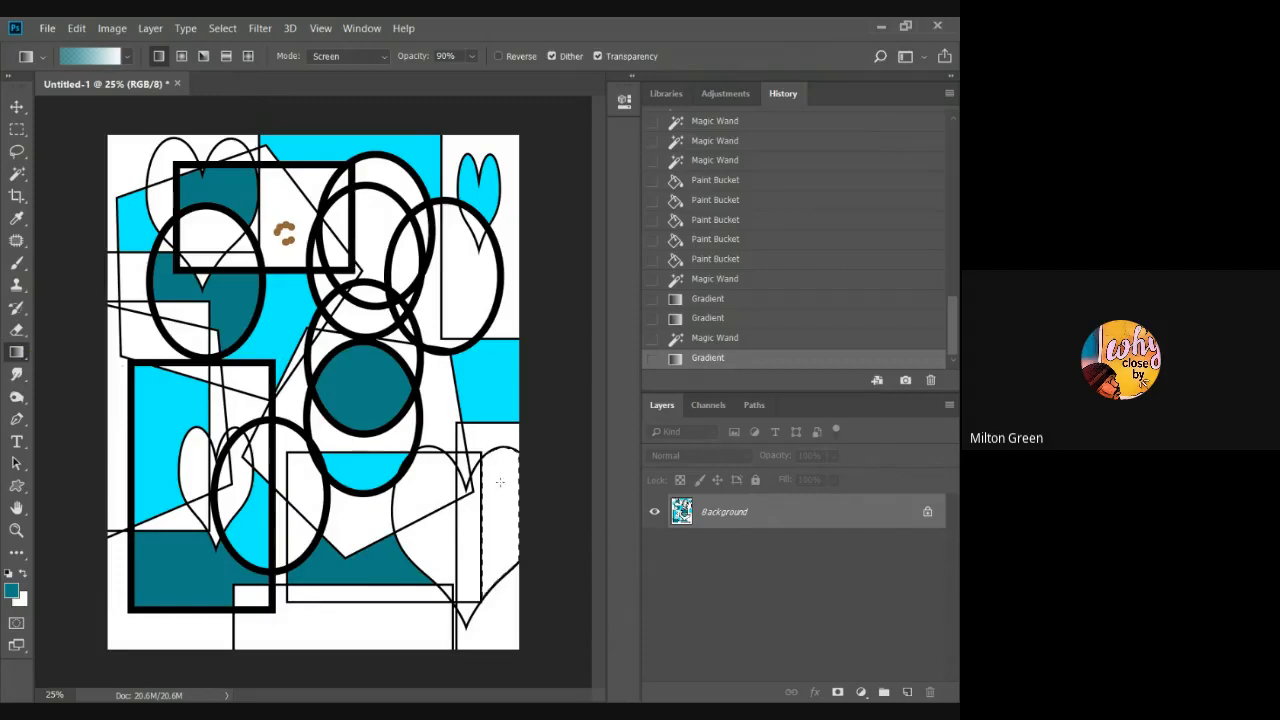
pyautogui.moveTo(499, 527); pyautogui.dragTo(500, 552)
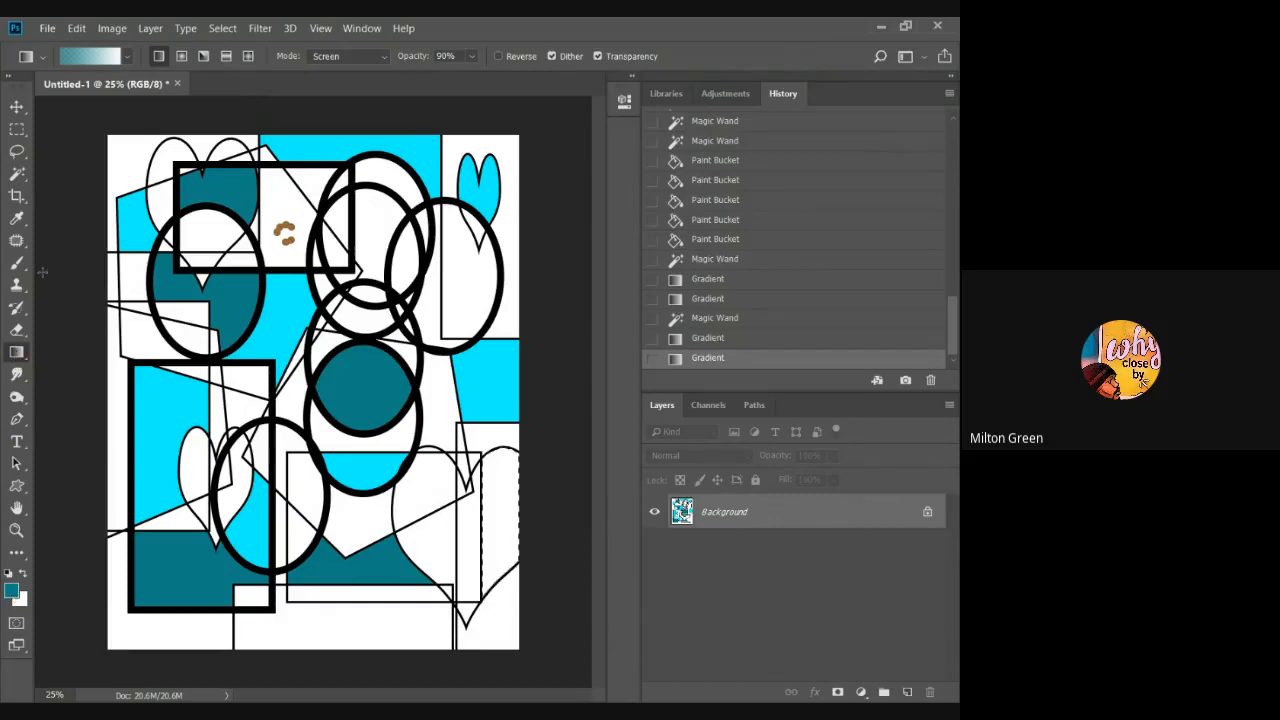
# - Set the gradient's blending mode to Normal and draw a teal-to-white gradient downward in the large heart's right-edge section
pyautogui.click(386, 58)
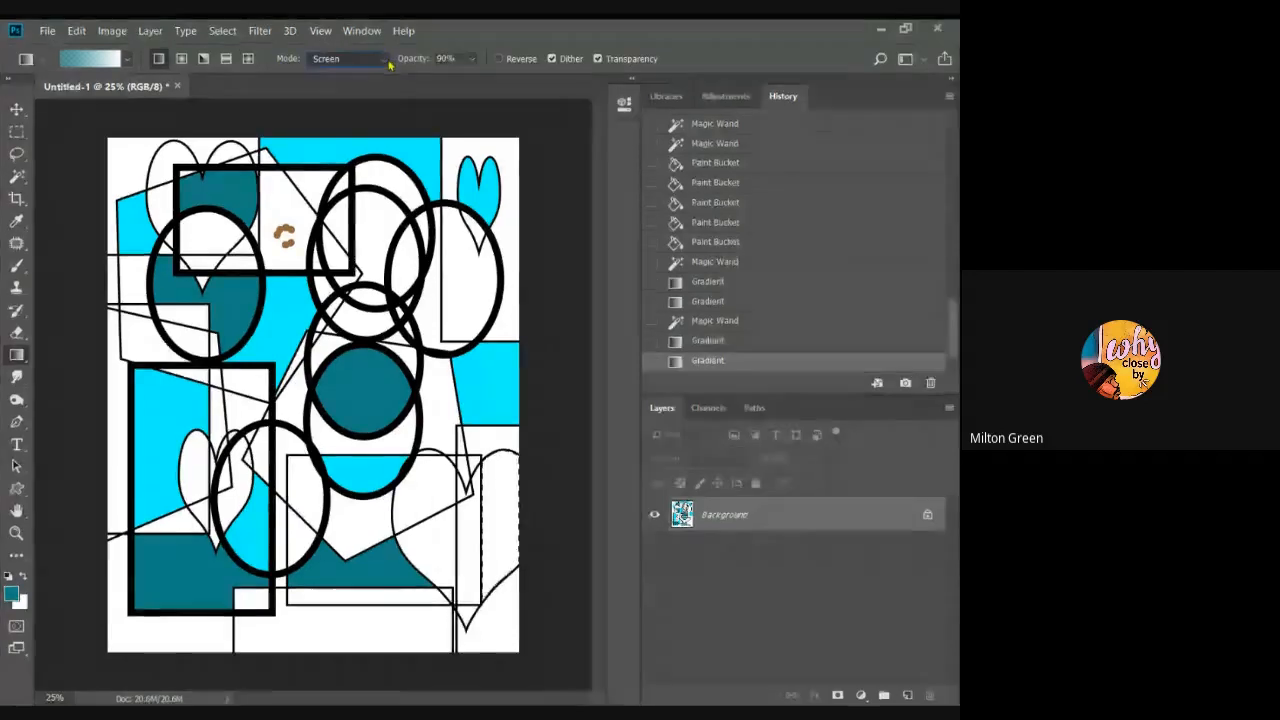
pyautogui.click(342, 75)
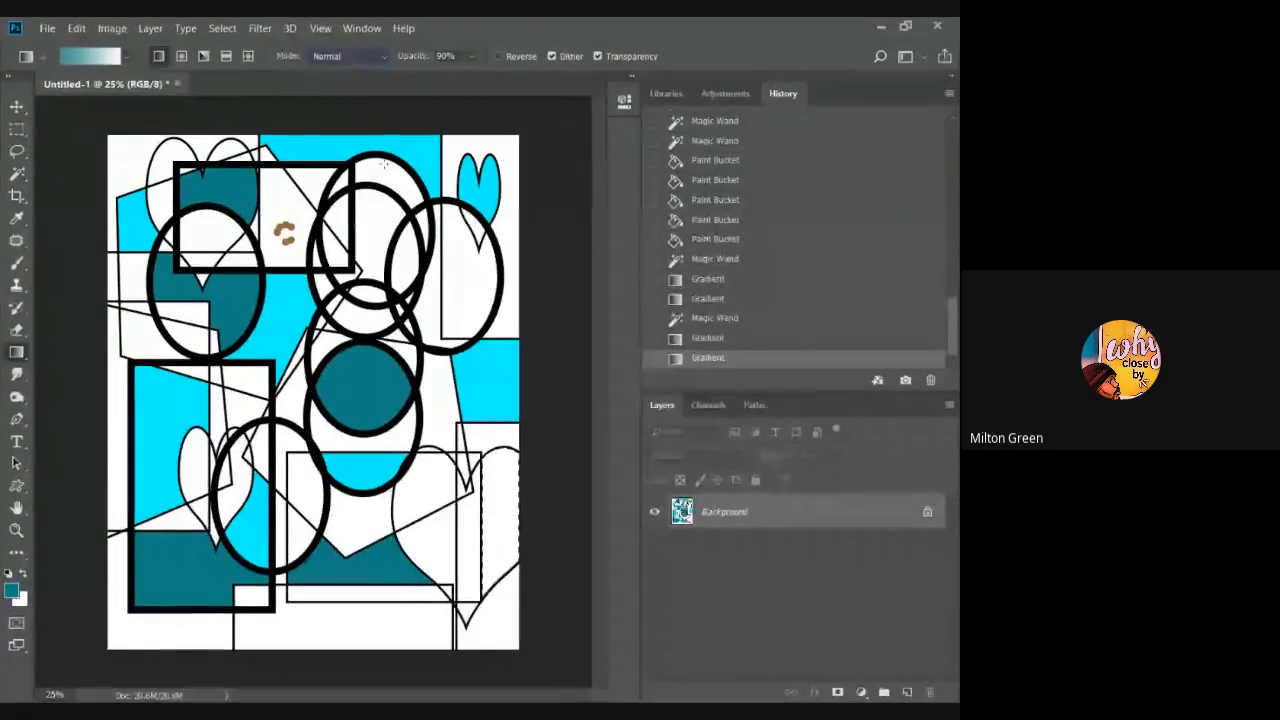
pyautogui.moveTo(493, 467); pyautogui.dragTo(494, 535)
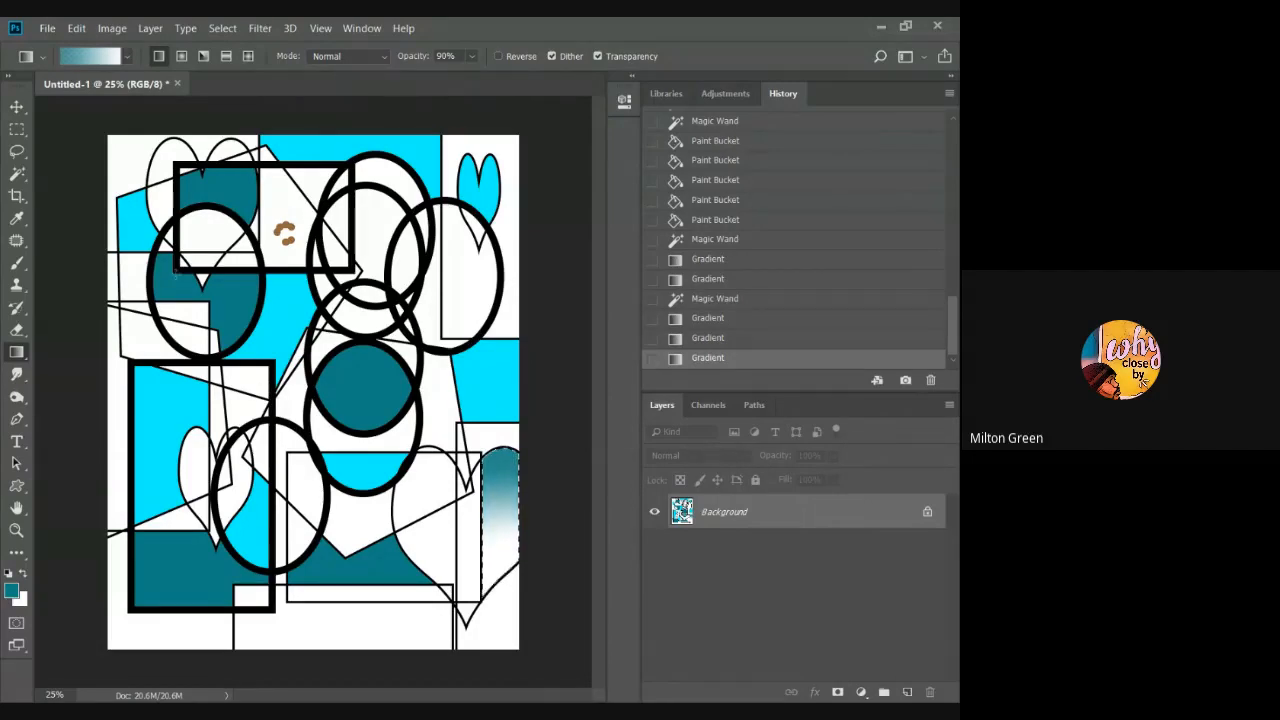
# - Select the white section of the rightmost ellipse with the Magic Wand and fill it with a downward teal-to-white gradient
pyautogui.click(17, 174)
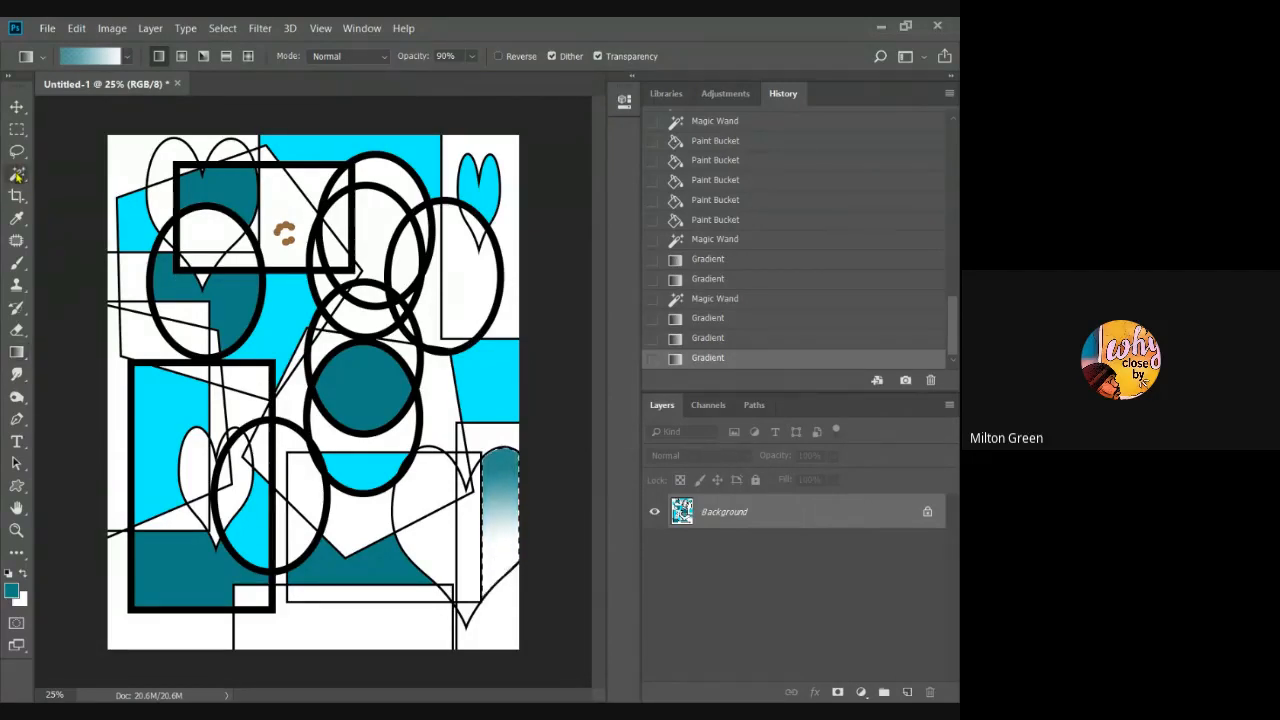
pyautogui.click(470, 302)
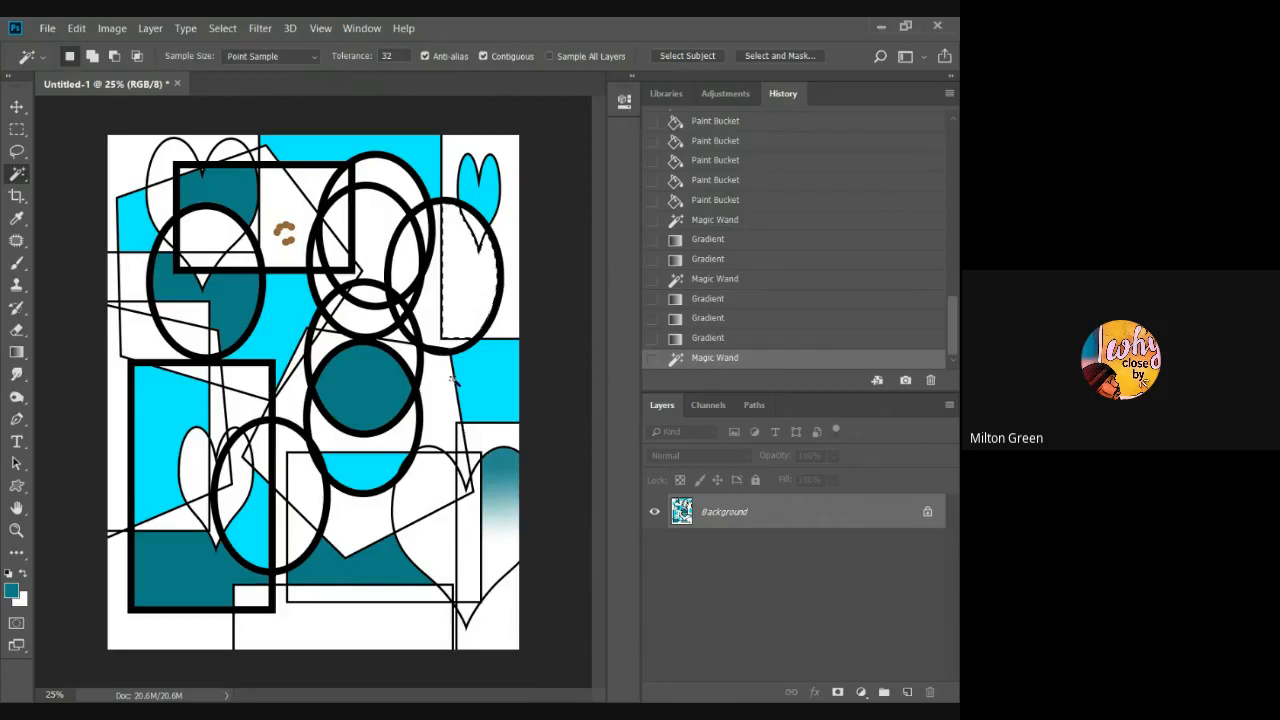
pyautogui.click(17, 352)
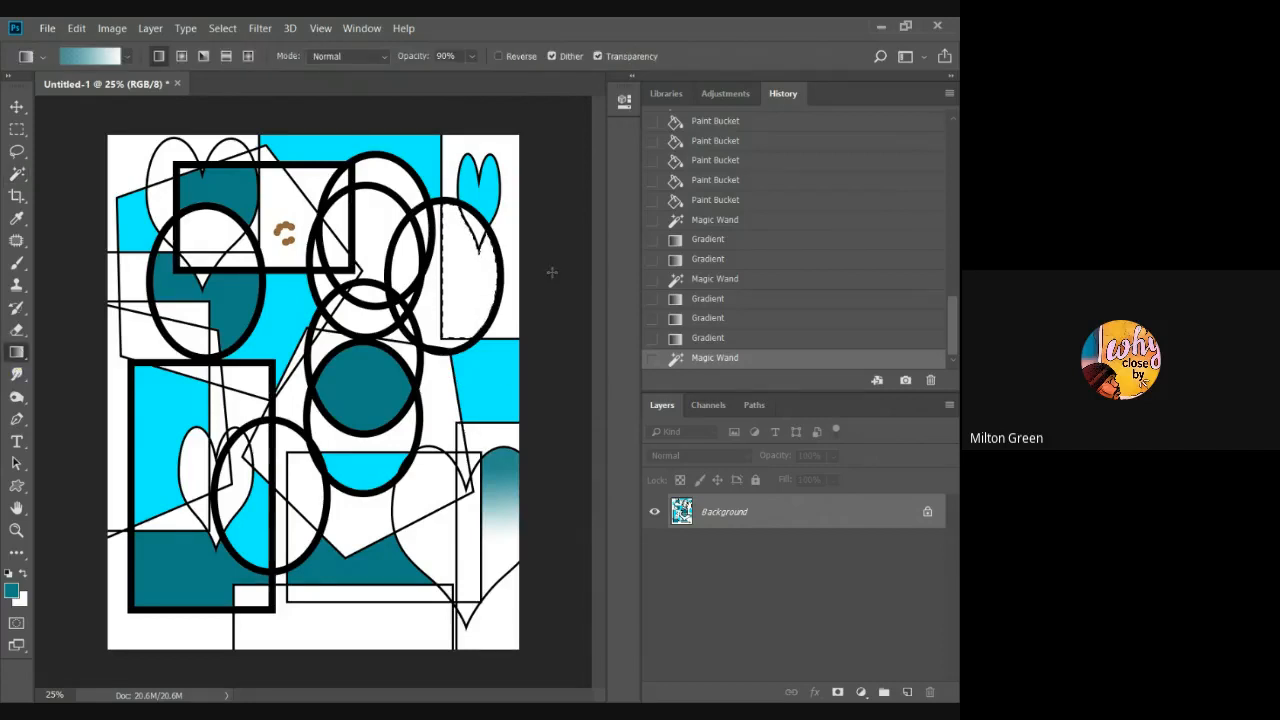
pyautogui.moveTo(478, 212); pyautogui.dragTo(462, 306)
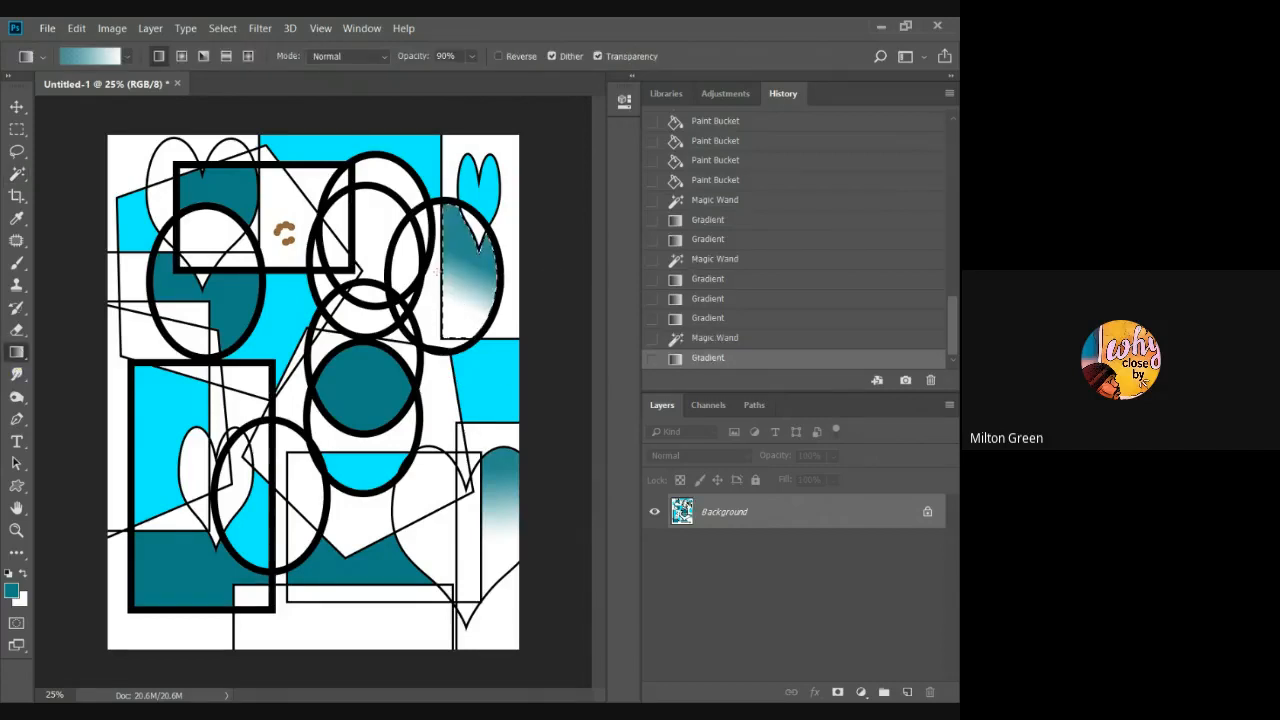
# - Set the foreground color to very dark teal 044549
pyautogui.click(11, 592)
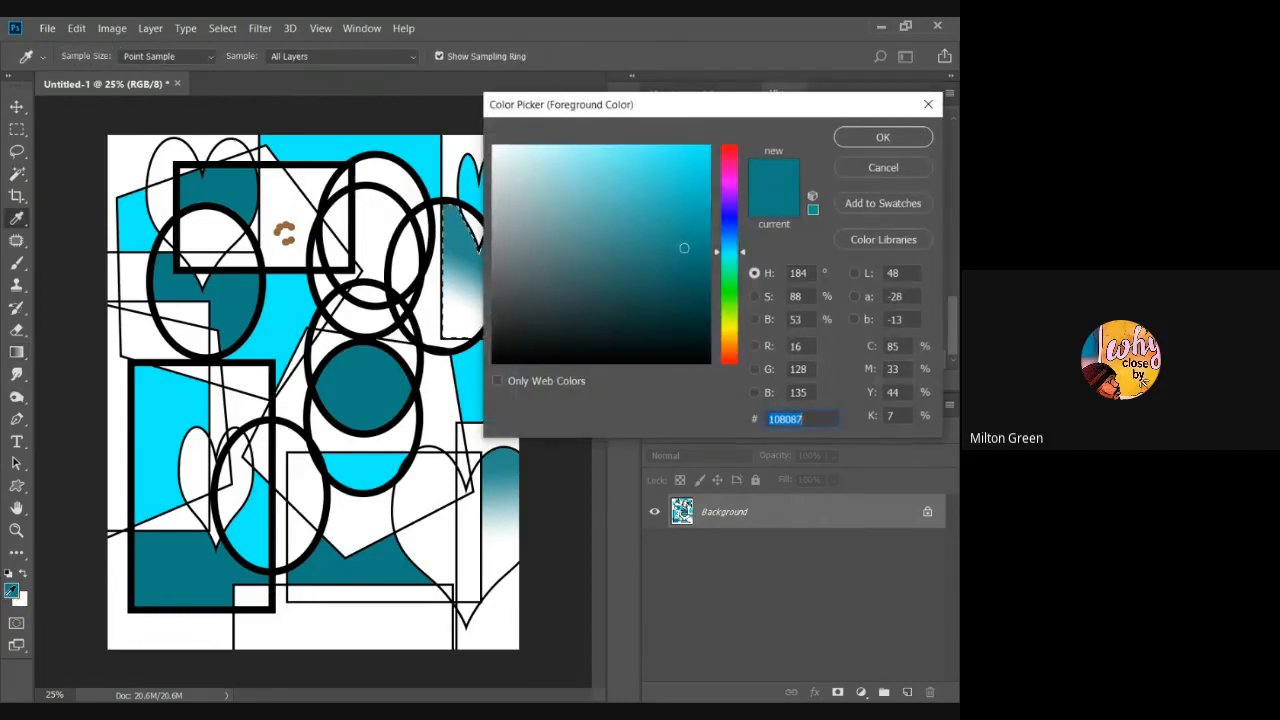
pyautogui.write('044549')
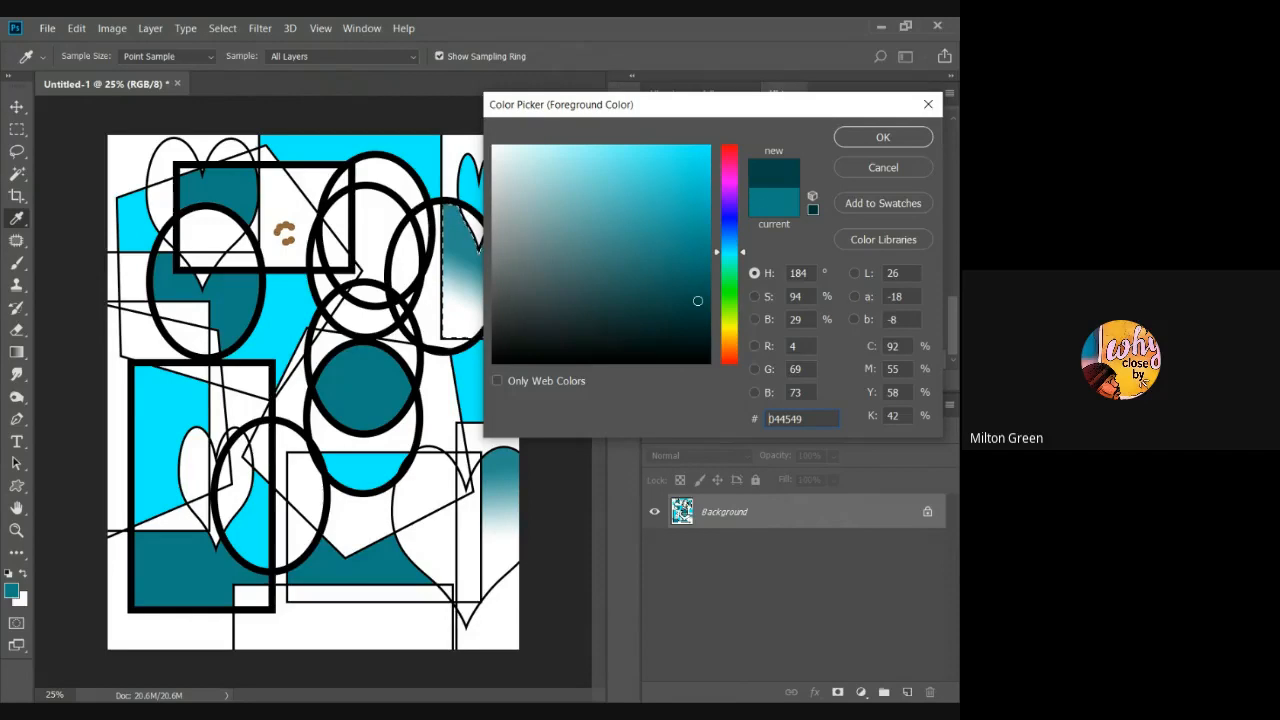
pyautogui.click(883, 137)
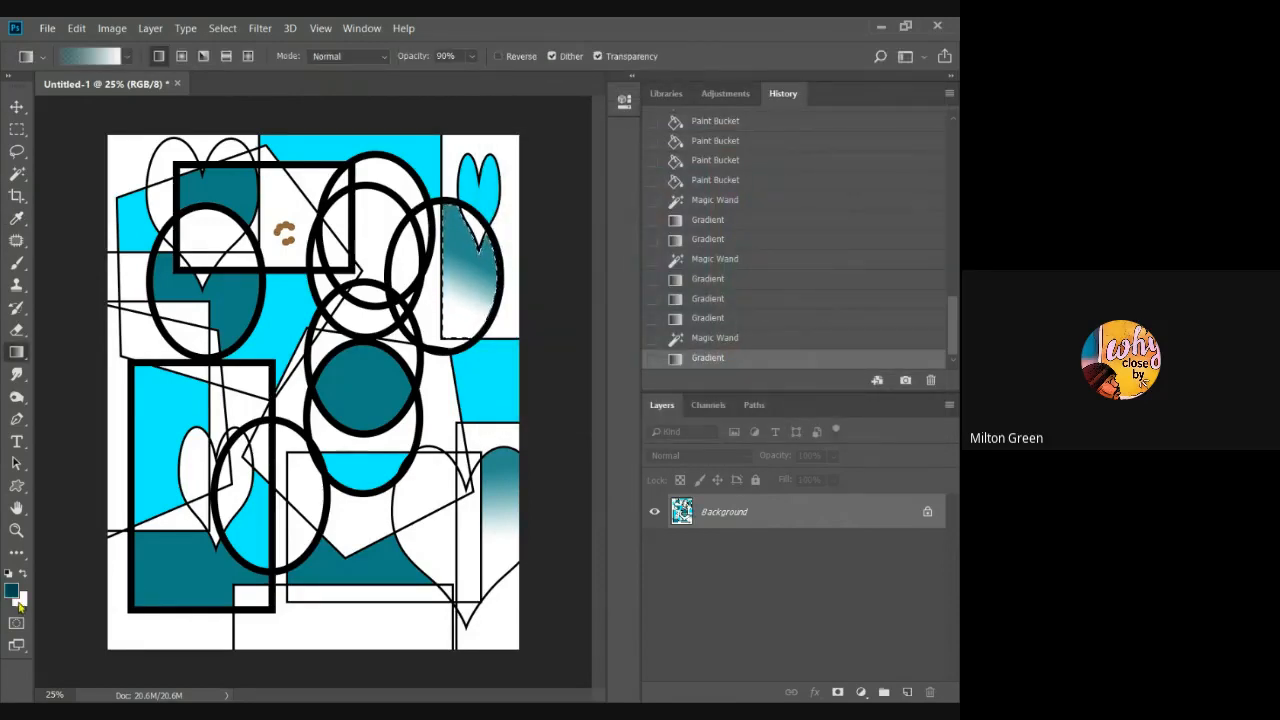
# - Set the background color to pale cyan c5f8fa
pyautogui.click(21, 600)
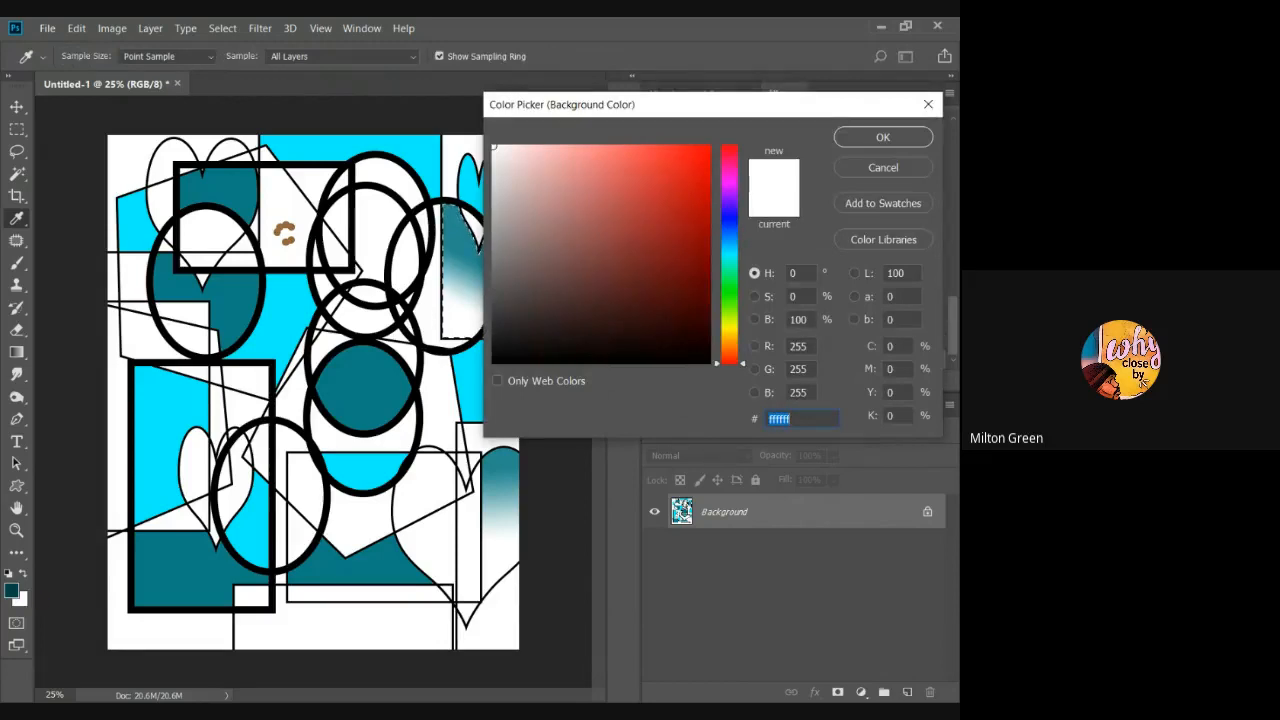
pyautogui.click(435, 163)
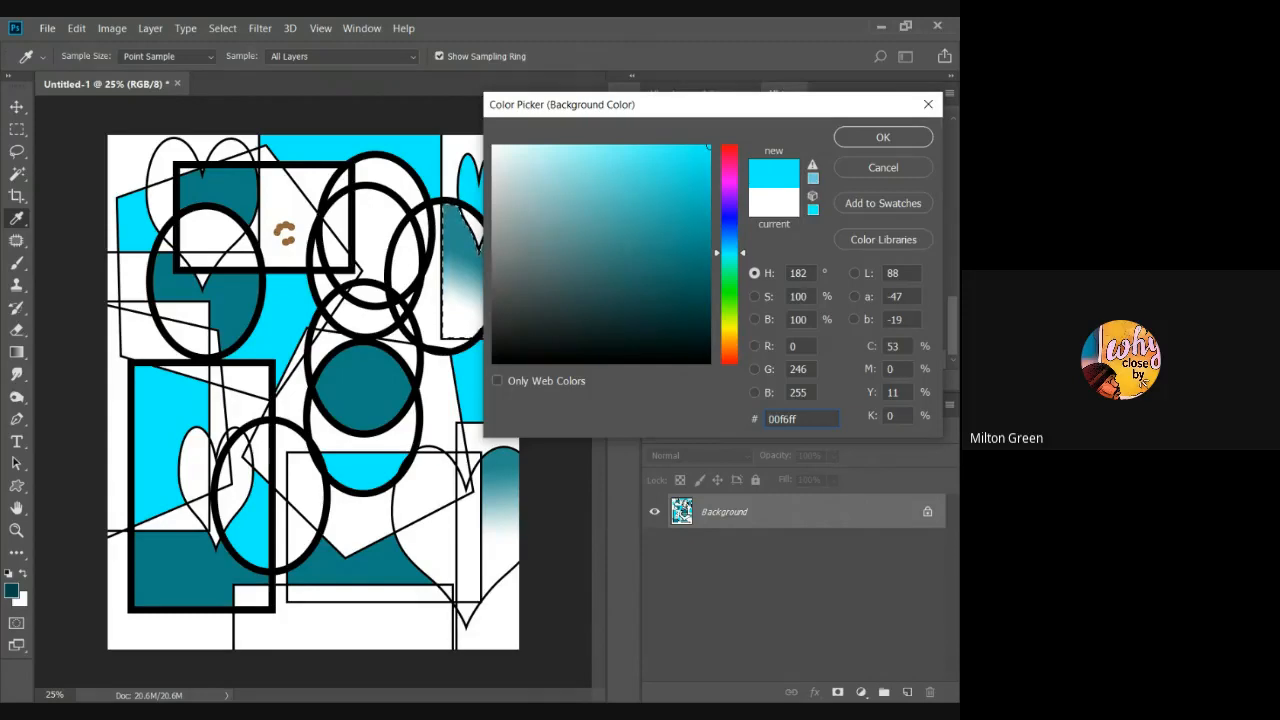
pyautogui.click(549, 146)
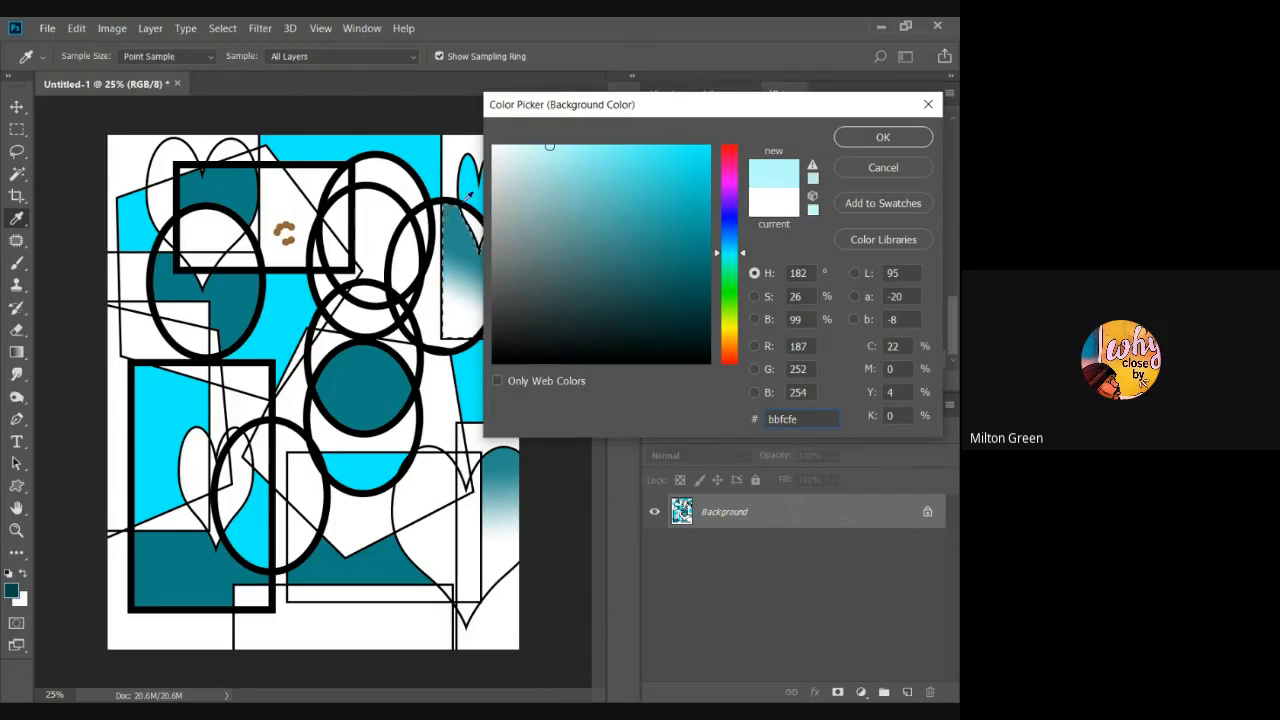
pyautogui.click(420, 142)
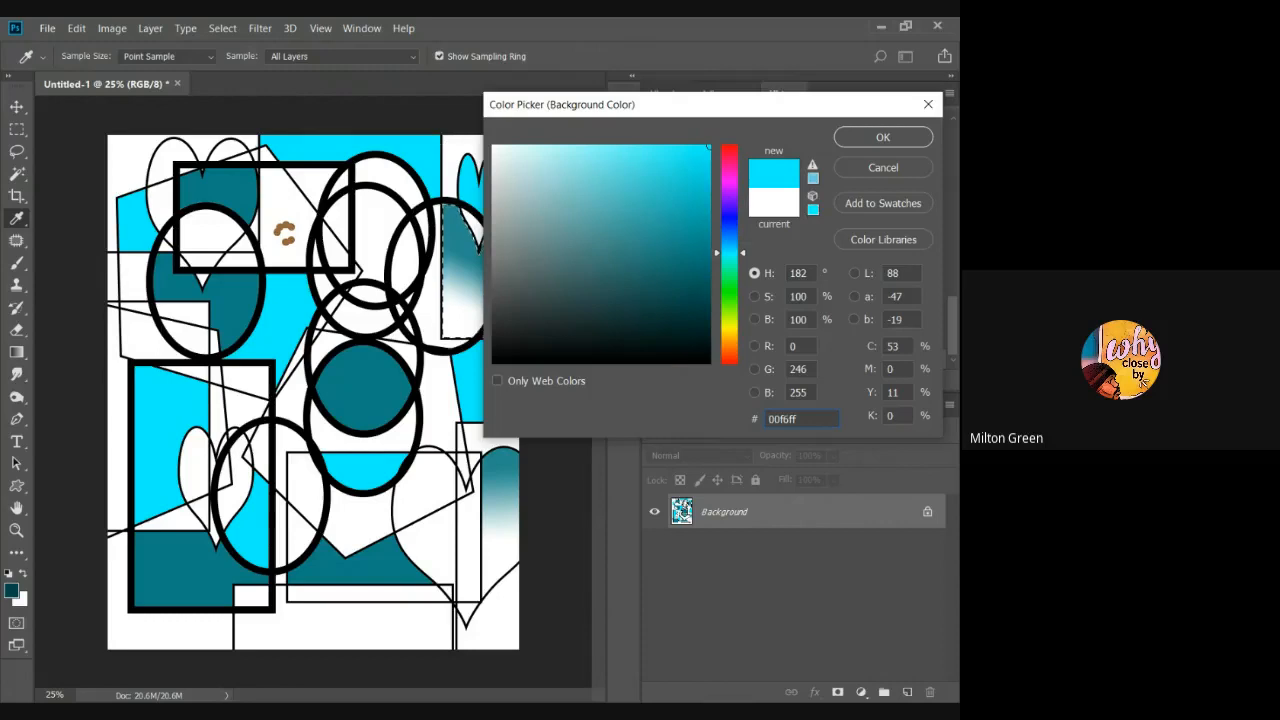
pyautogui.write('b2fbfe')
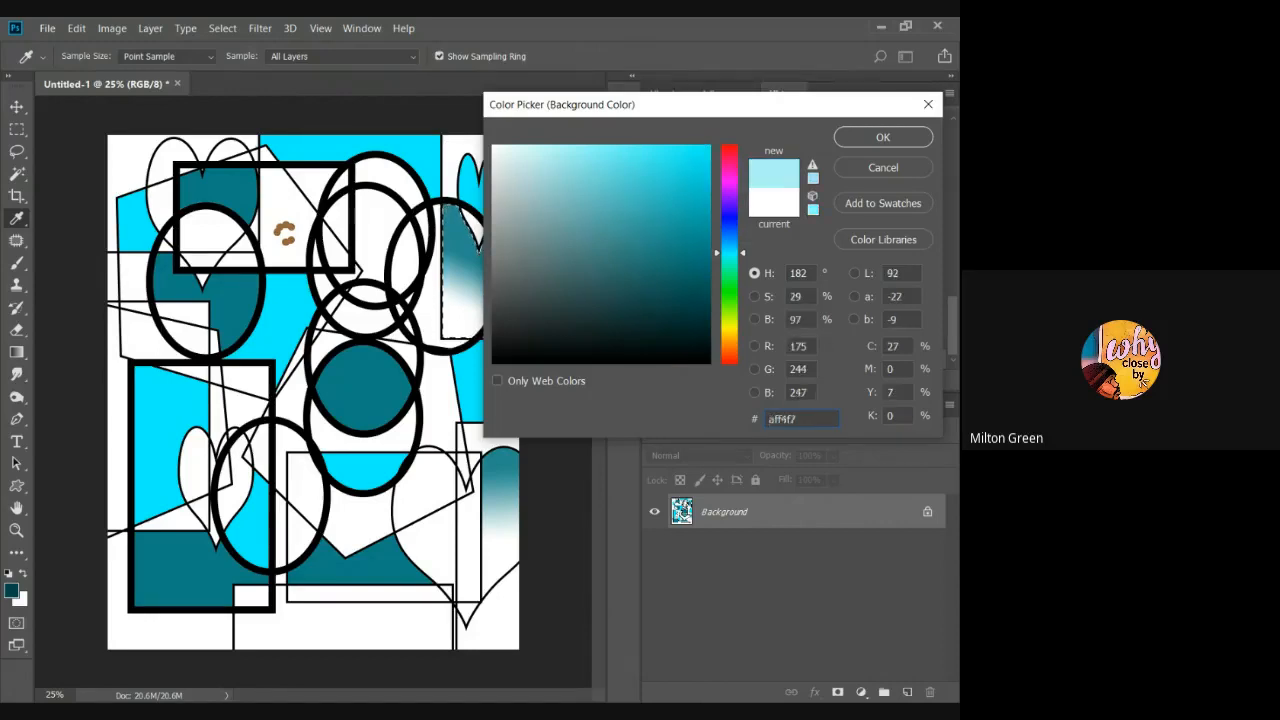
pyautogui.moveTo(558, 147); pyautogui.dragTo(537, 149)
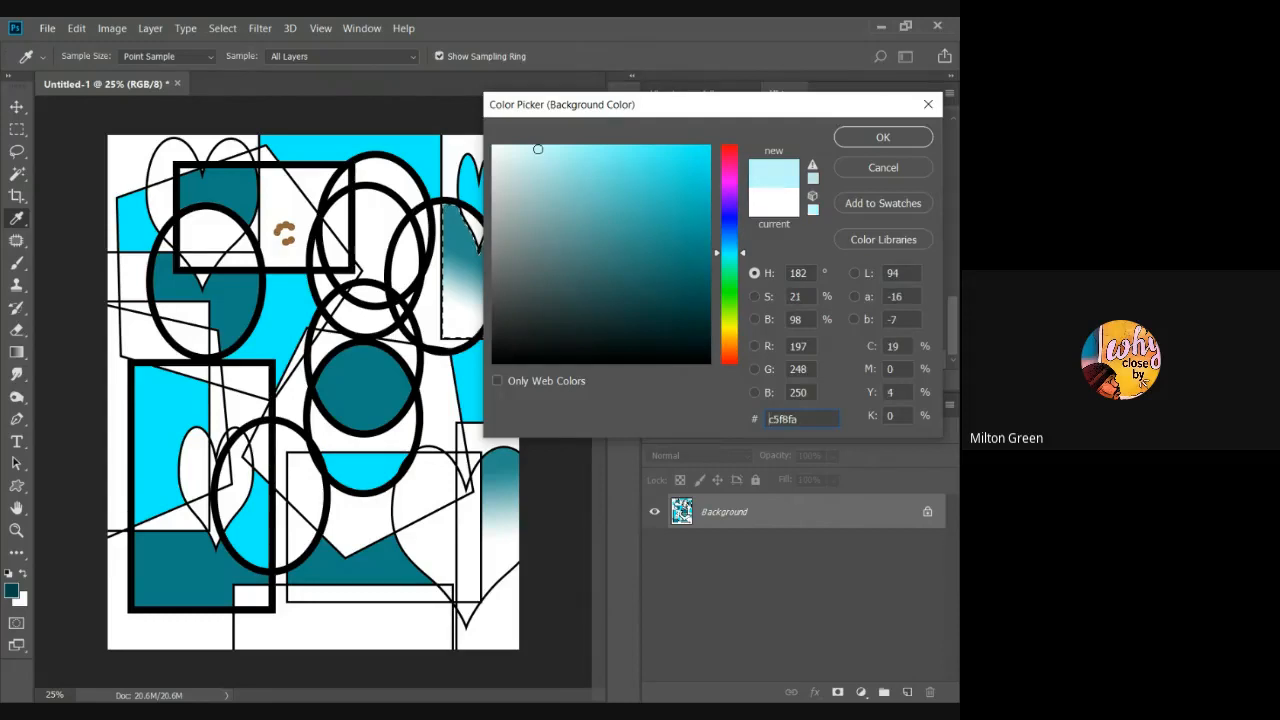
pyautogui.click(883, 137)
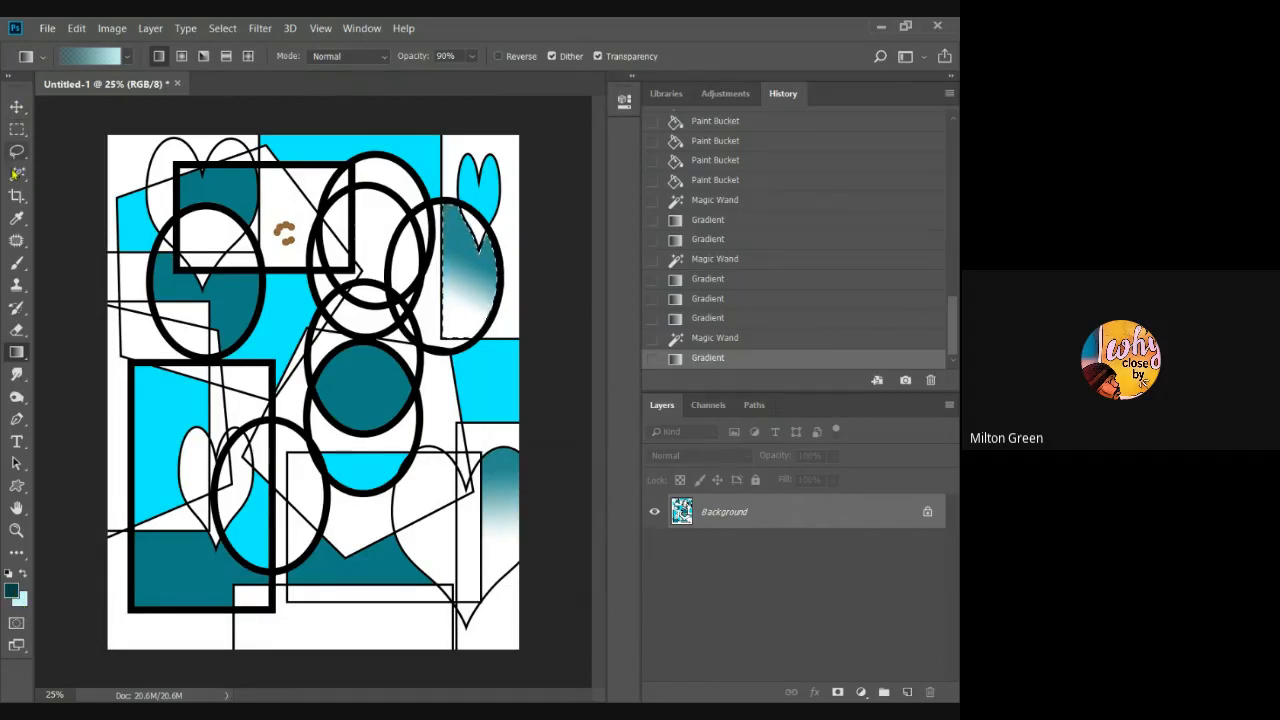
# - Select the white area in the canvas's upper-left corner with the Magic Wand and fill it with a diagonal dark-teal-to-pale-cyan gradient toward the upper right
pyautogui.click(17, 174)
pyautogui.click(146, 190)
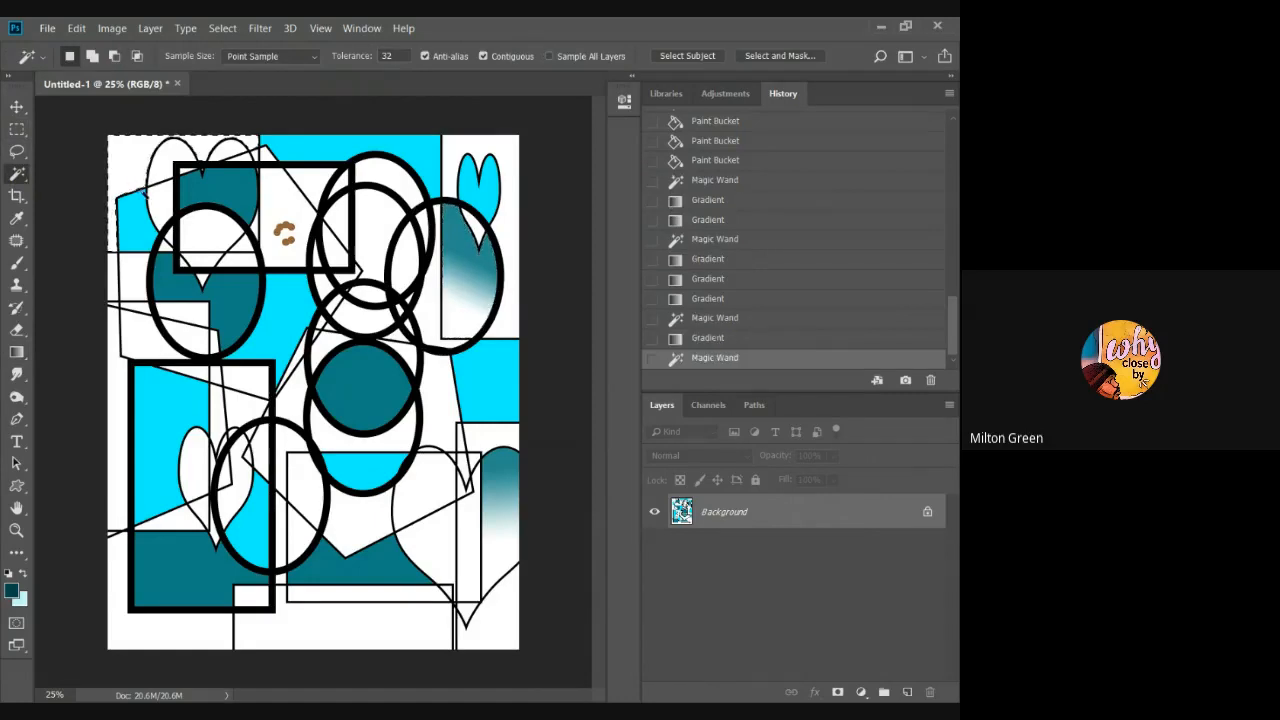
pyautogui.click(17, 352)
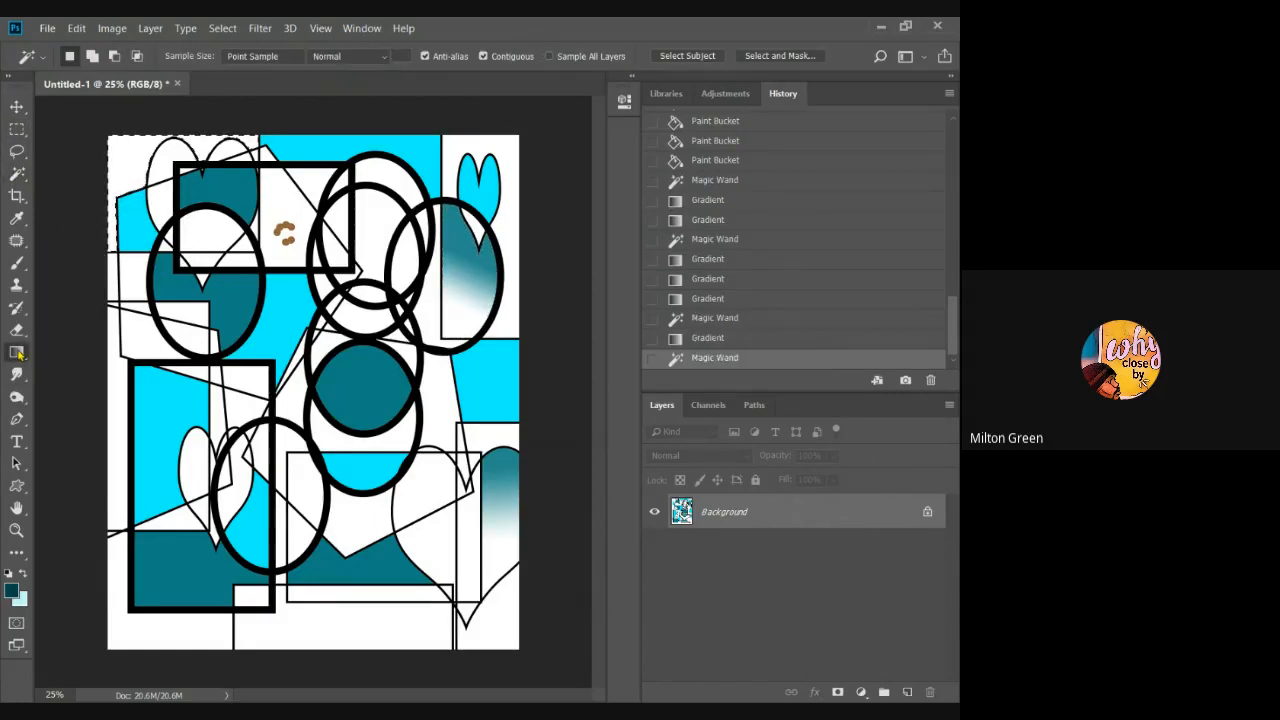
pyautogui.moveTo(118, 180); pyautogui.dragTo(160, 142)
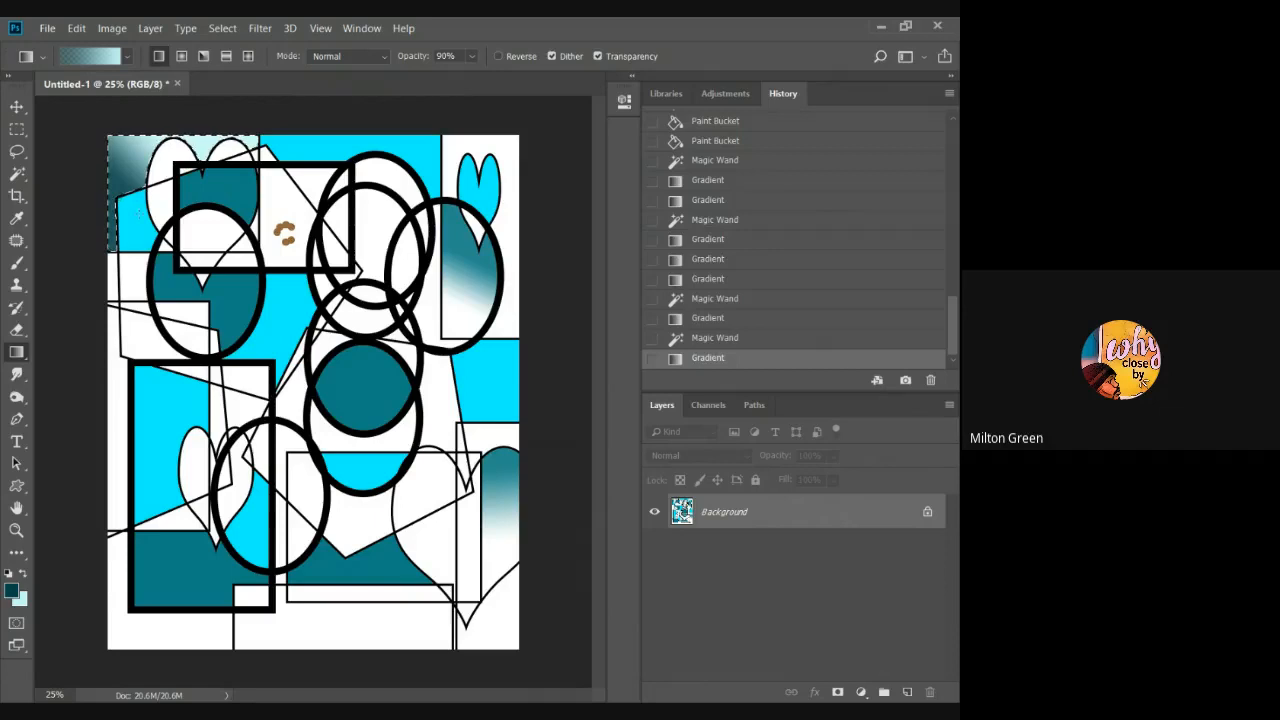
# - Select the narrow white strip along the canvas's left edge with the Magic Wand and fill it with a downward dark-teal-to-pale-cyan gradient
pyautogui.click(16, 173)
pyautogui.click(117, 490)
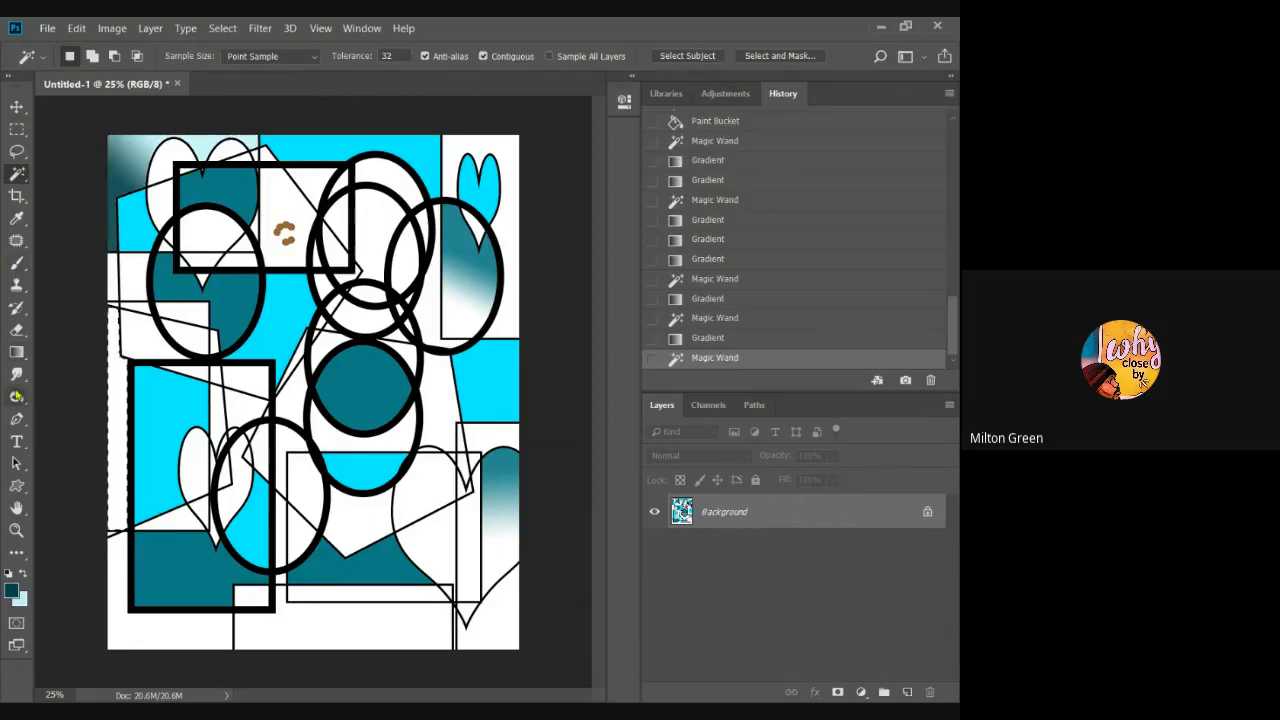
pyautogui.click(16, 352)
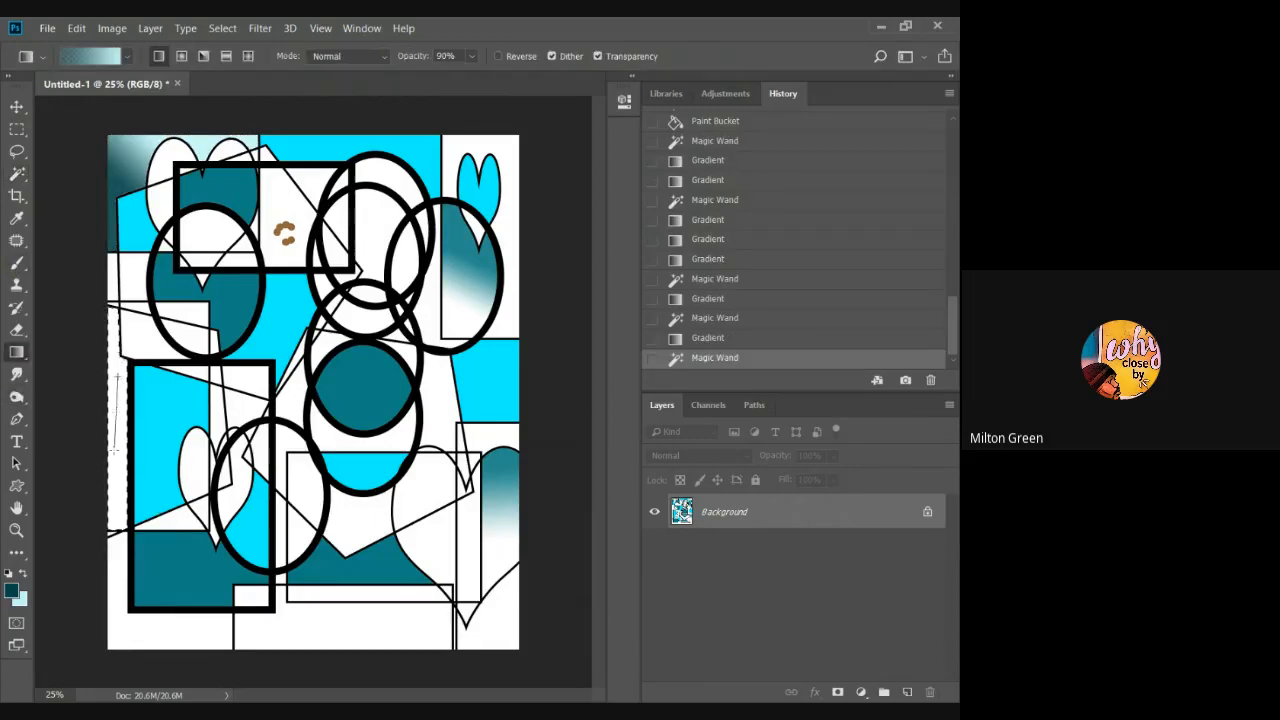
pyautogui.moveTo(113, 492); pyautogui.dragTo(108, 491)
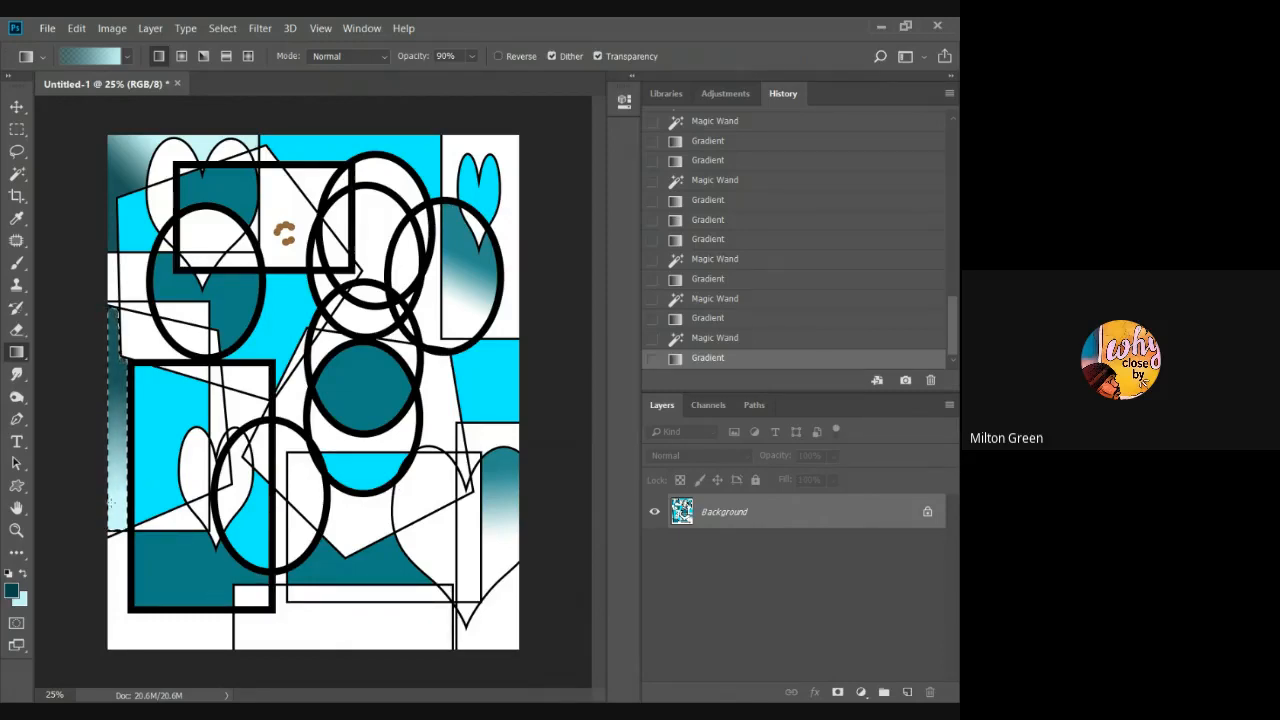
# - Select the white rectangle section at the canvas's bottom edge with the Magic Wand and fill it with a left-to-right dark-teal-to-pale-cyan gradient
pyautogui.click(17, 263)
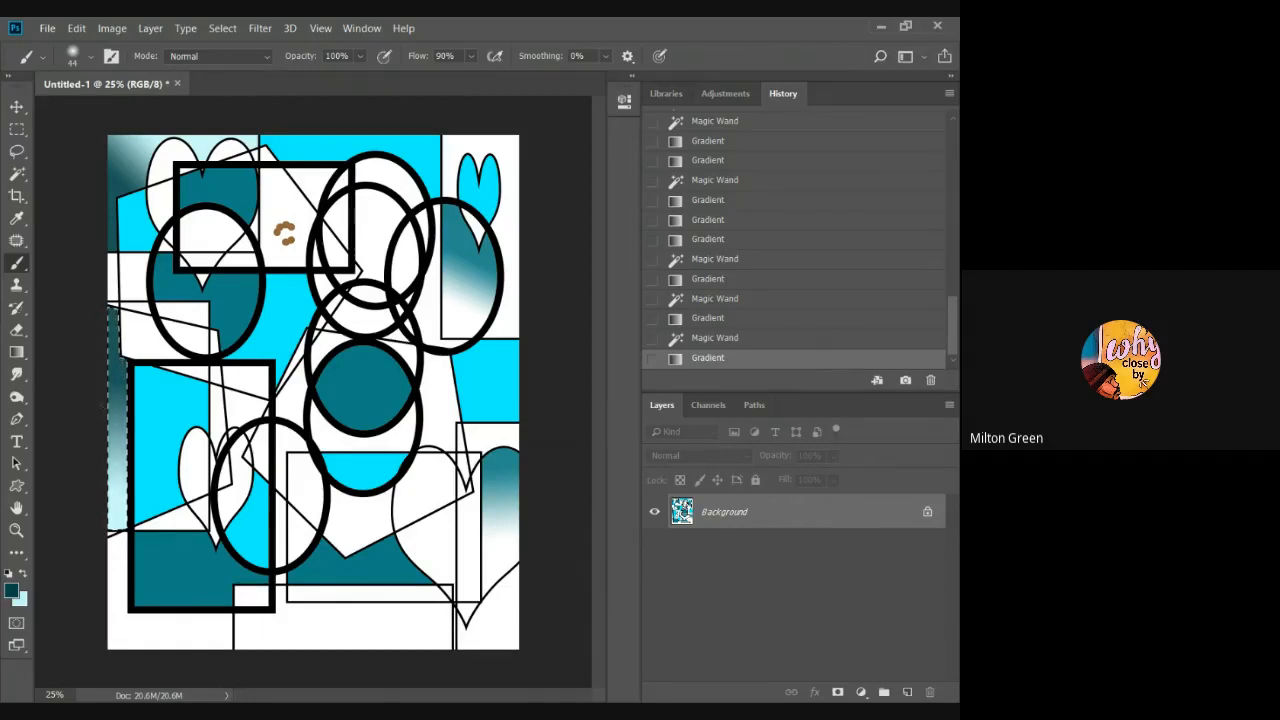
pyautogui.click(17, 174)
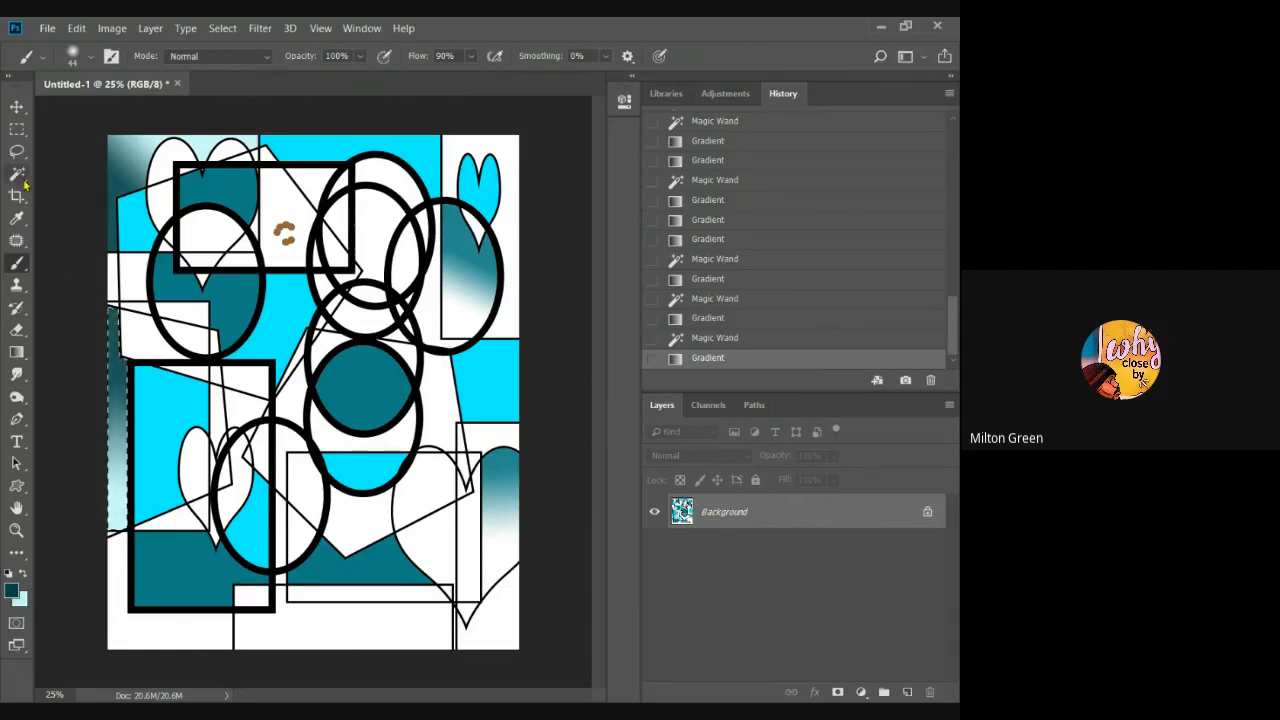
pyautogui.click(352, 626)
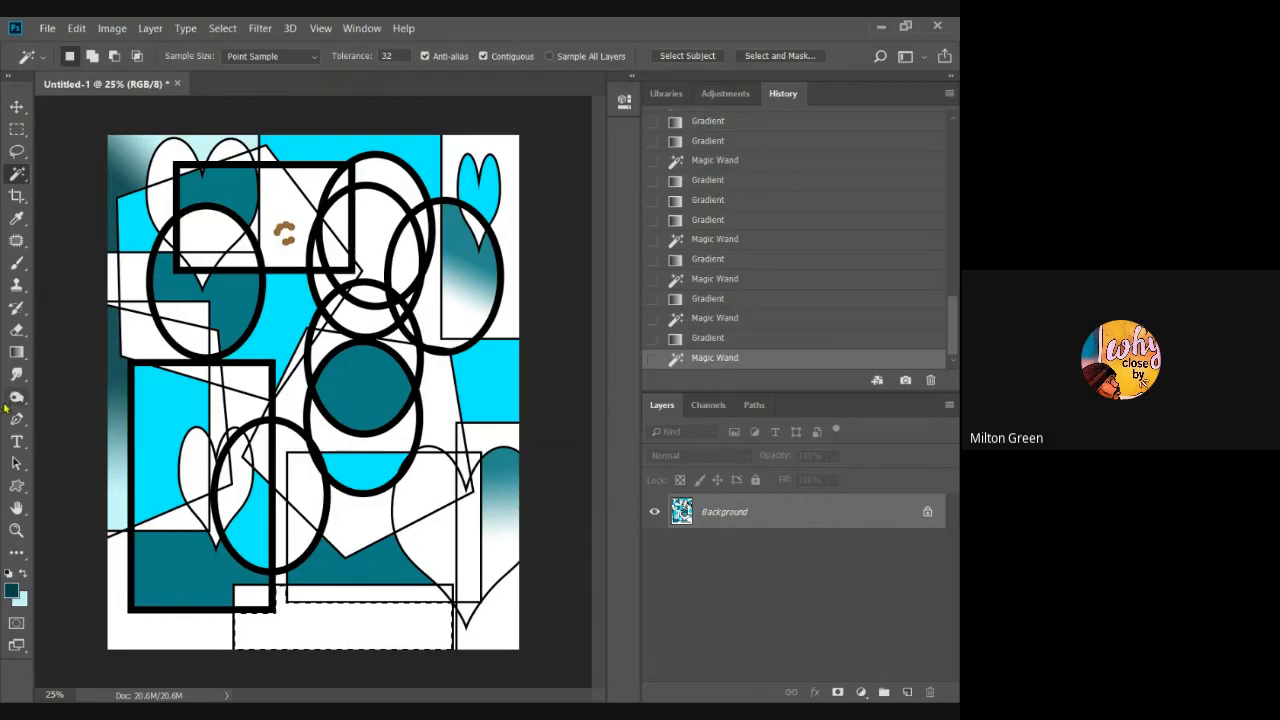
pyautogui.click(17, 352)
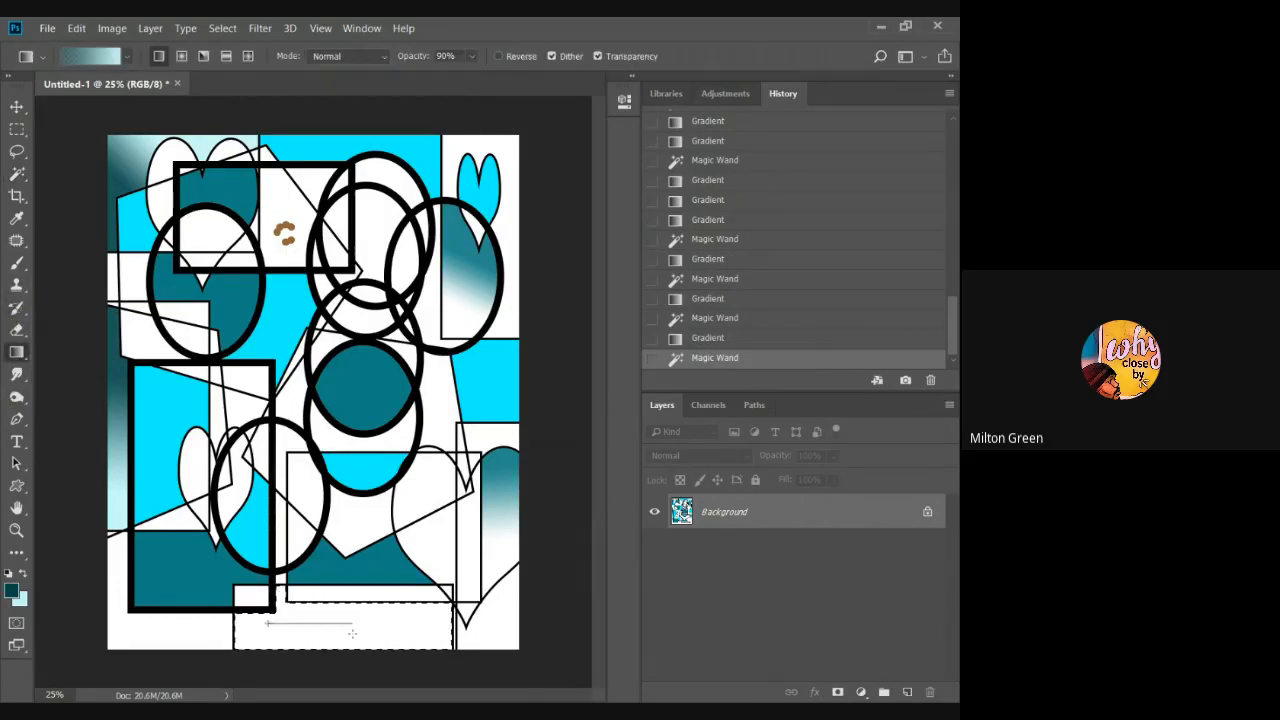
pyautogui.moveTo(352, 632); pyautogui.dragTo(352, 633)
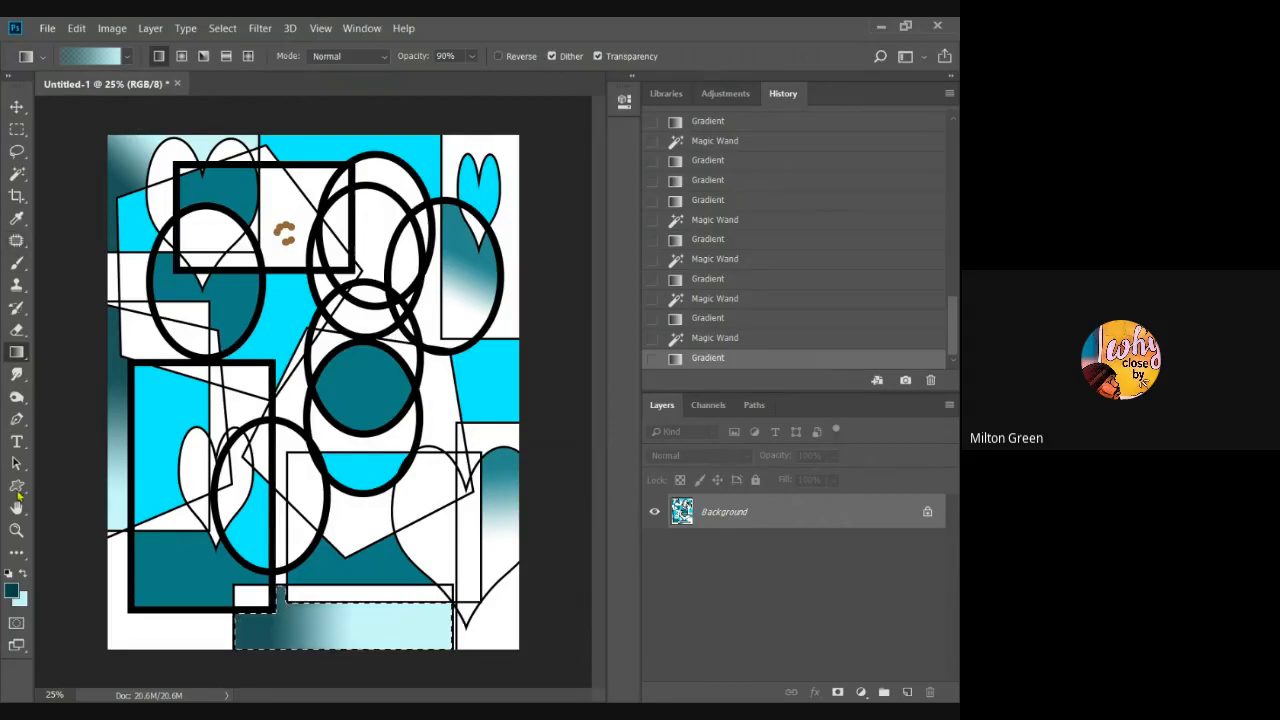
# - Select three white sections around the central ellipses' left crossing with the Magic Wand and draw a downward dark-teal-to-pale-cyan gradient through the uppermost one
pyautogui.click(16, 529)
pyautogui.click(330, 312)
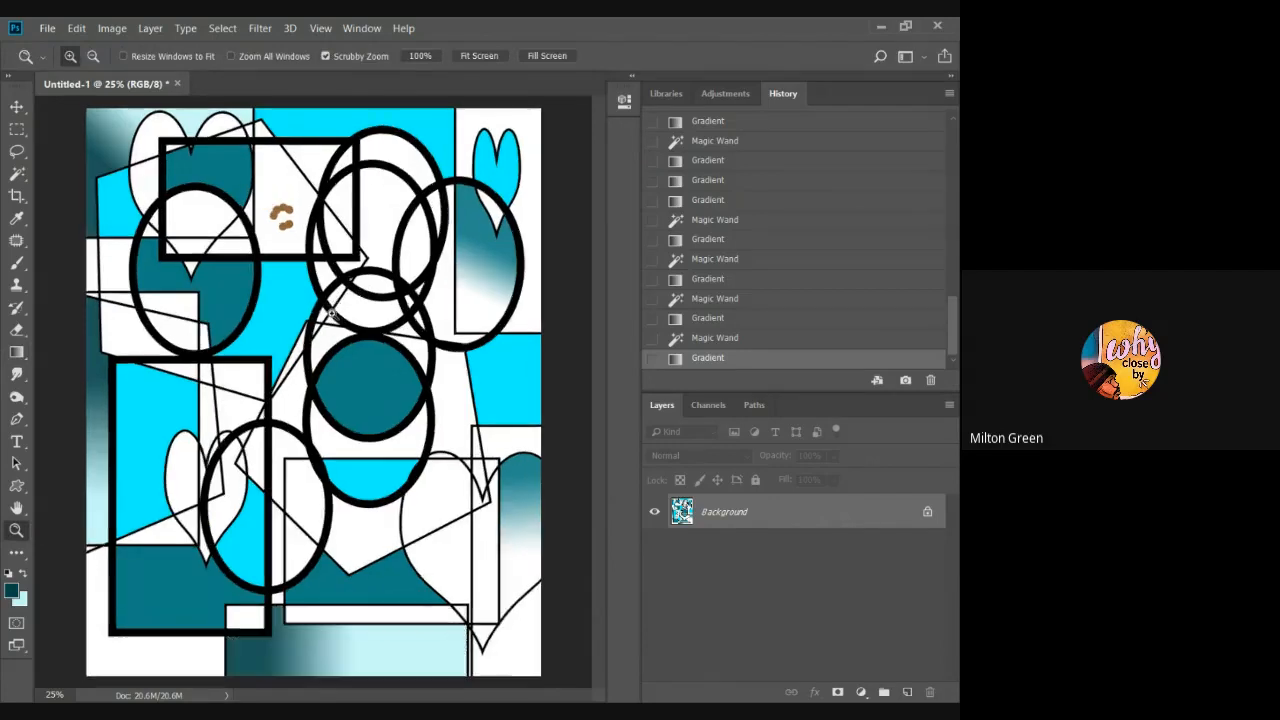
pyautogui.click(330, 313)
pyautogui.click(330, 313)
pyautogui.click(330, 313)
pyautogui.click(330, 313)
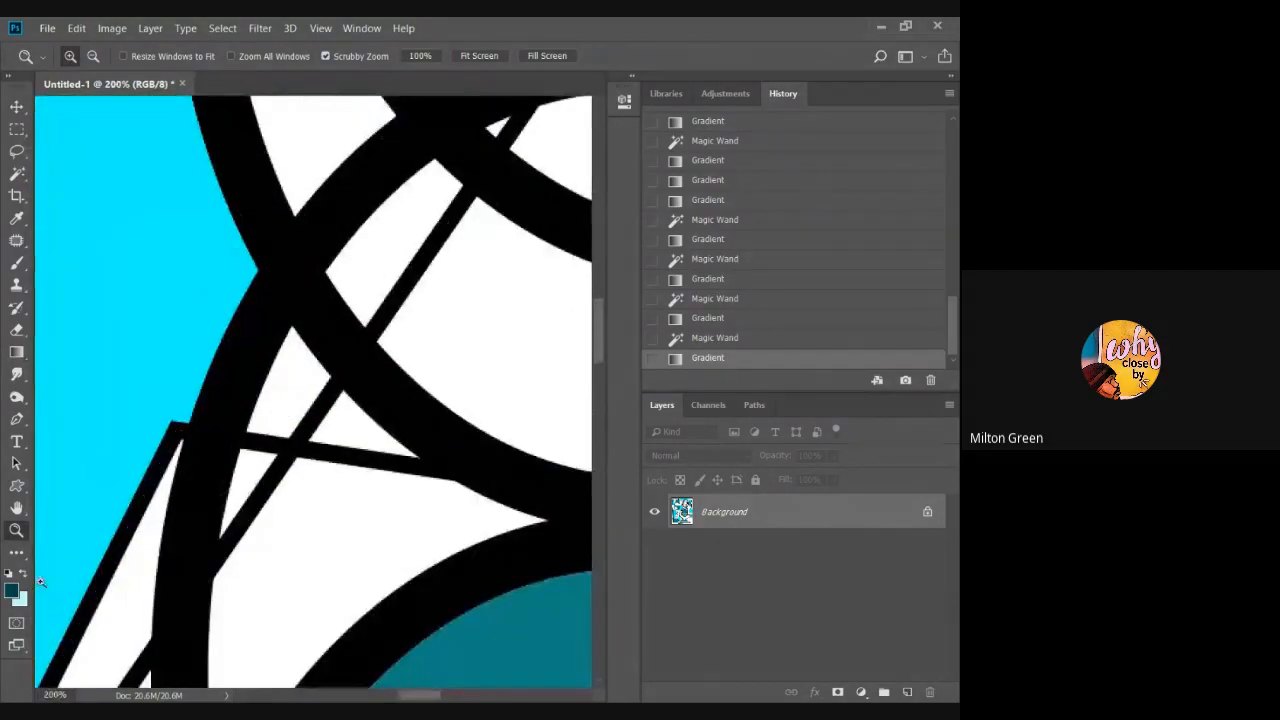
pyautogui.click(17, 174)
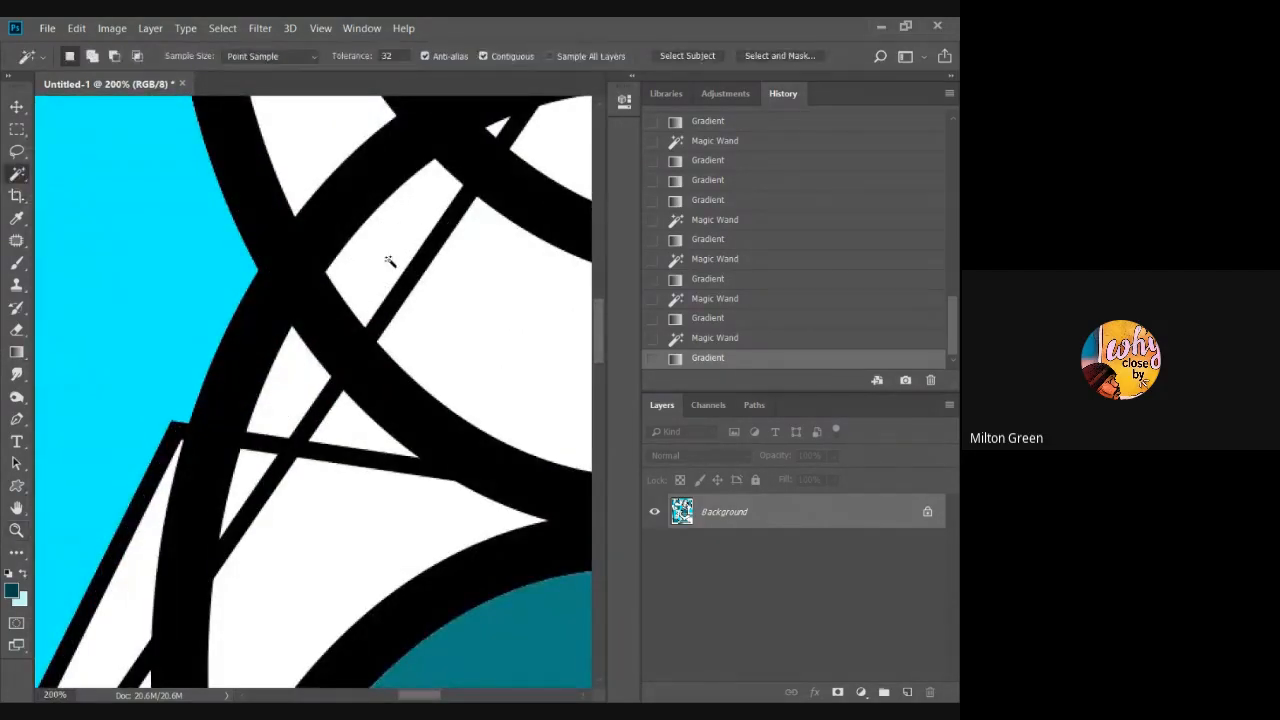
pyautogui.click(381, 253)
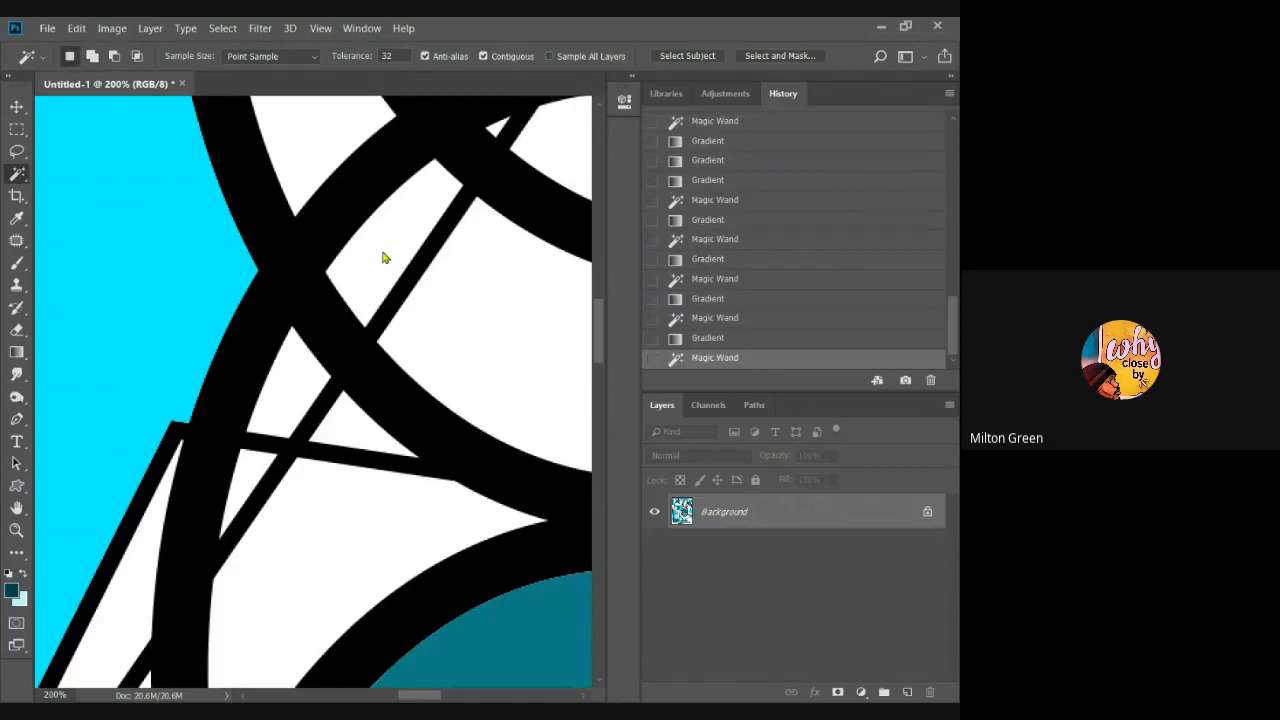
pyautogui.keyDown('shift'); pyautogui.click(133, 605); pyautogui.keyUp('shift')
pyautogui.keyDown('shift'); pyautogui.click(346, 594); pyautogui.keyUp('shift')
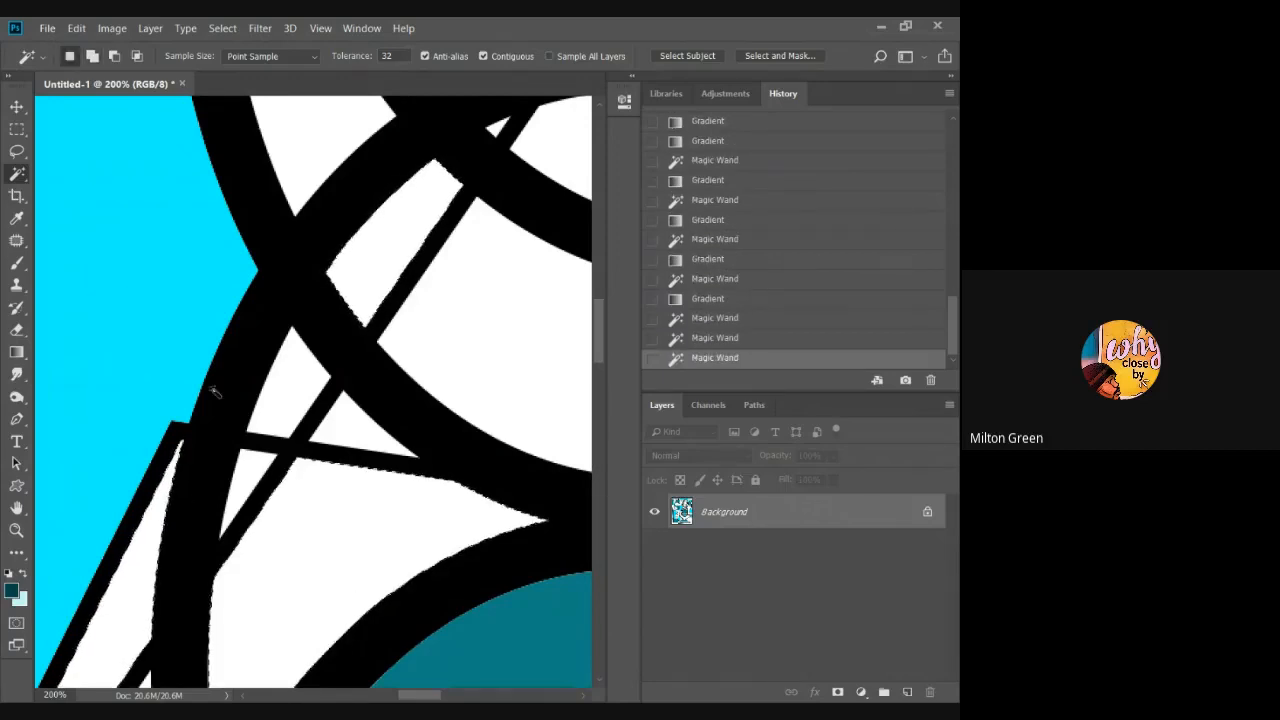
pyautogui.click(17, 352)
pyautogui.moveTo(388, 232); pyautogui.dragTo(374, 300)
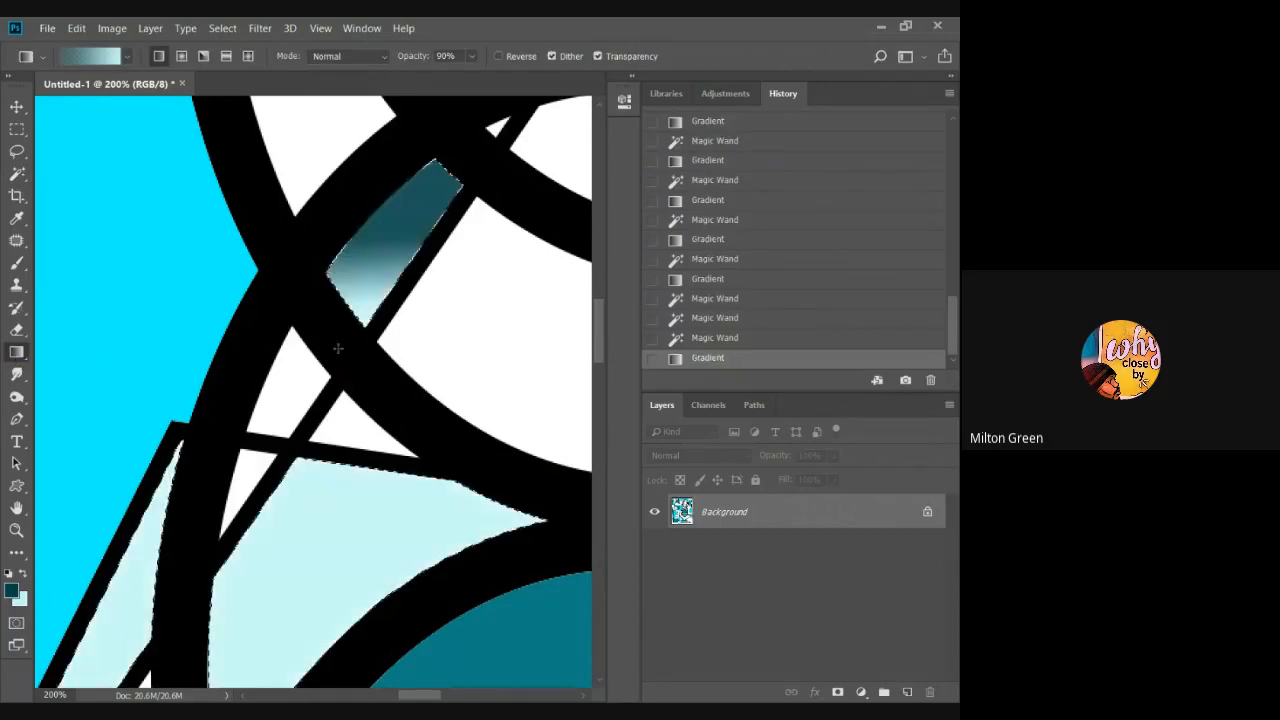
# - Fill the large pale-cyan section above the teal central shape with the dark teal foreground color using the Paint Bucket, and deselect
pyautogui.scroll(-3, 360, 440)
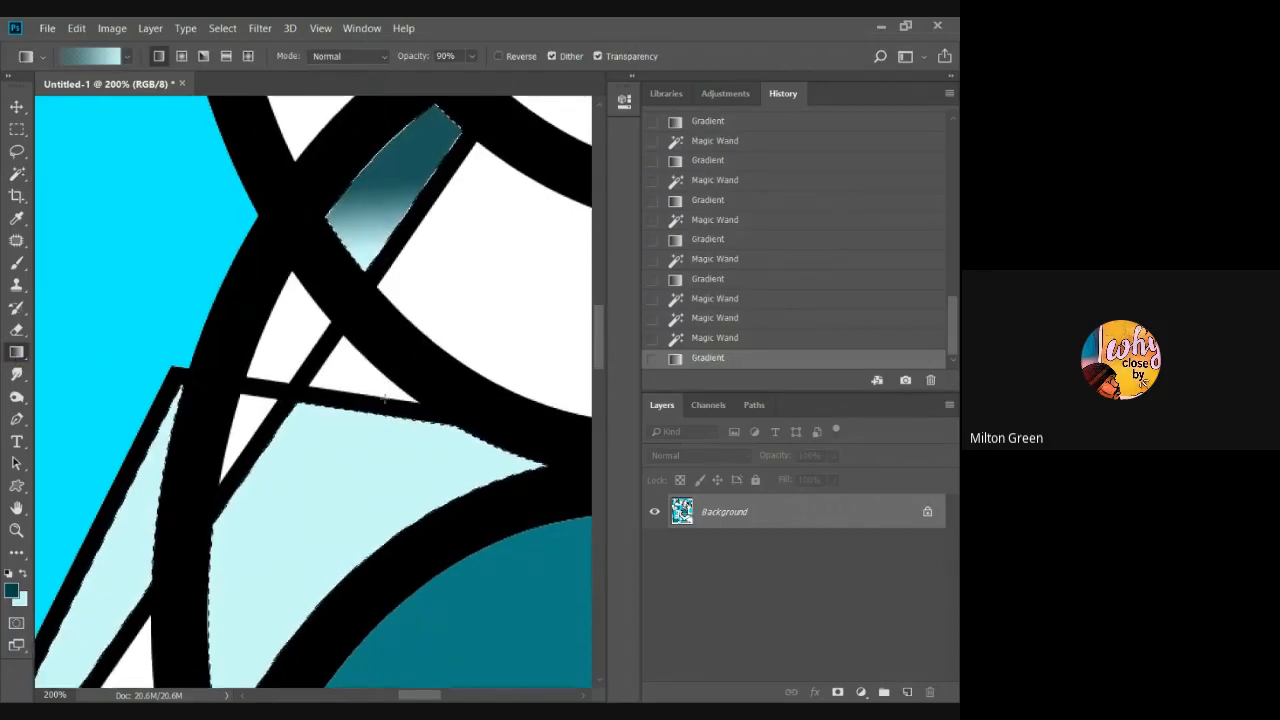
pyautogui.scroll(1, 379, 376)
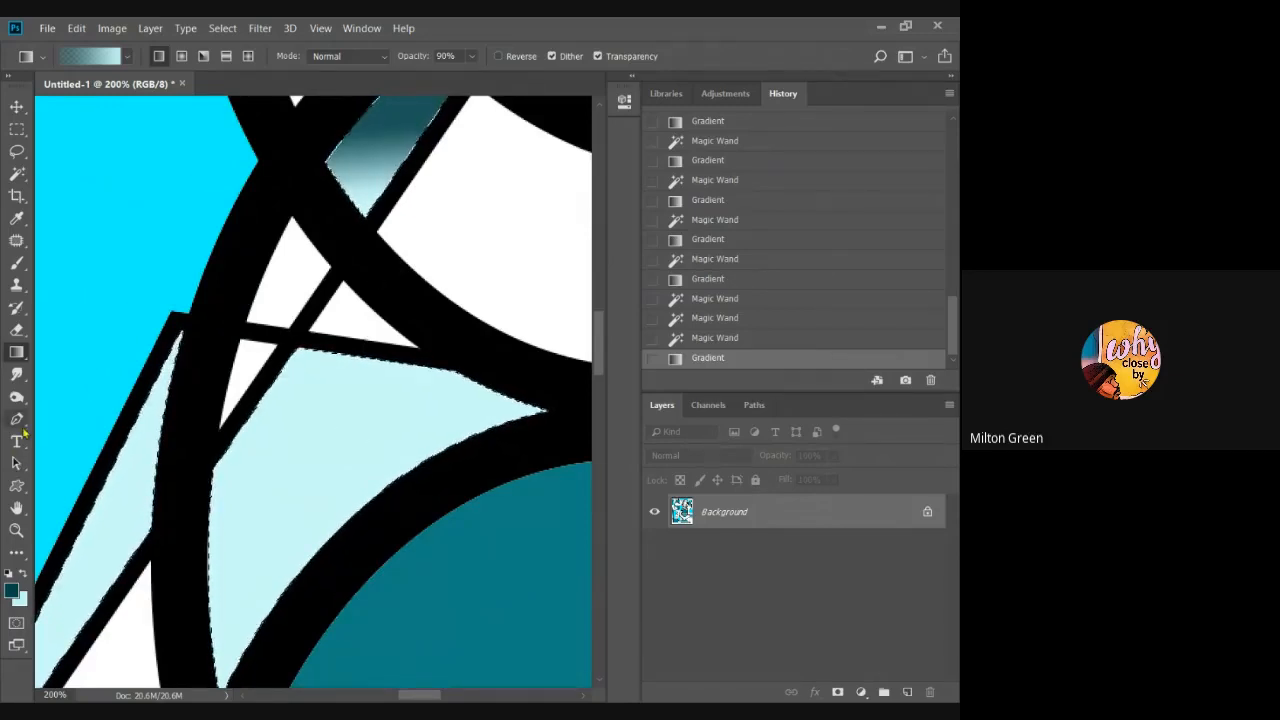
pyautogui.rightClick(17, 358)
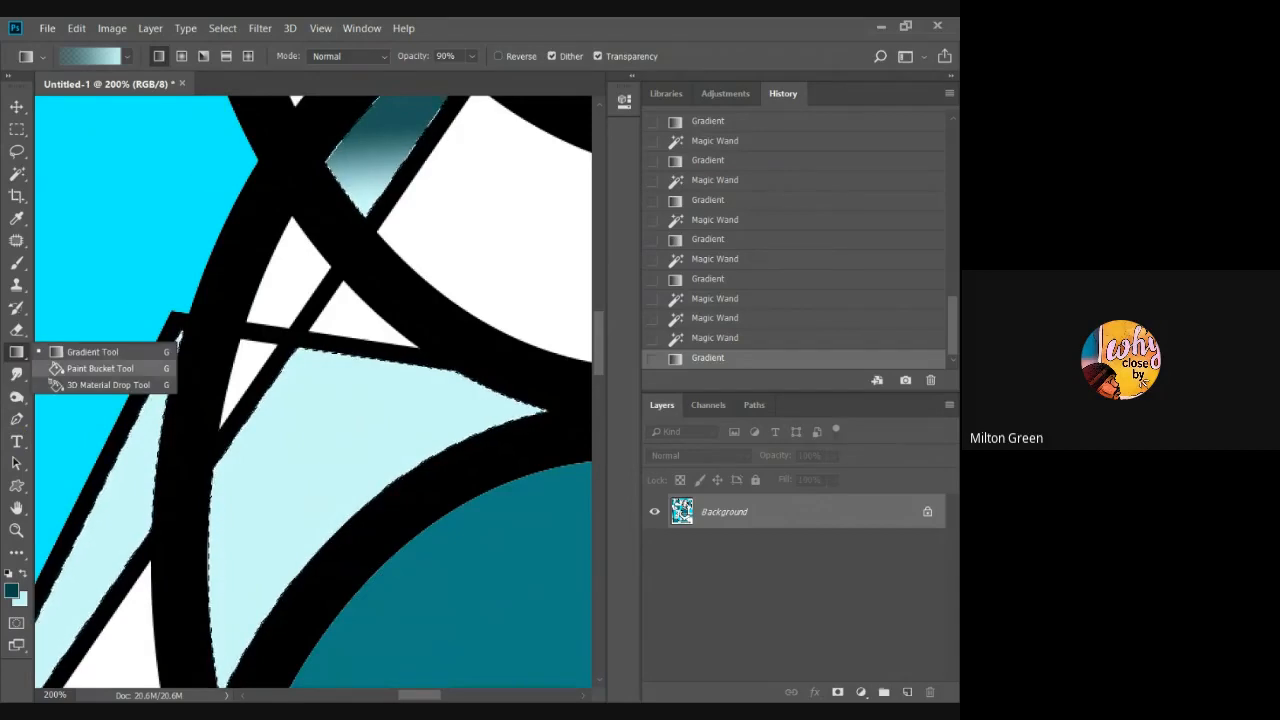
pyautogui.click(95, 368)
pyautogui.click(265, 500)
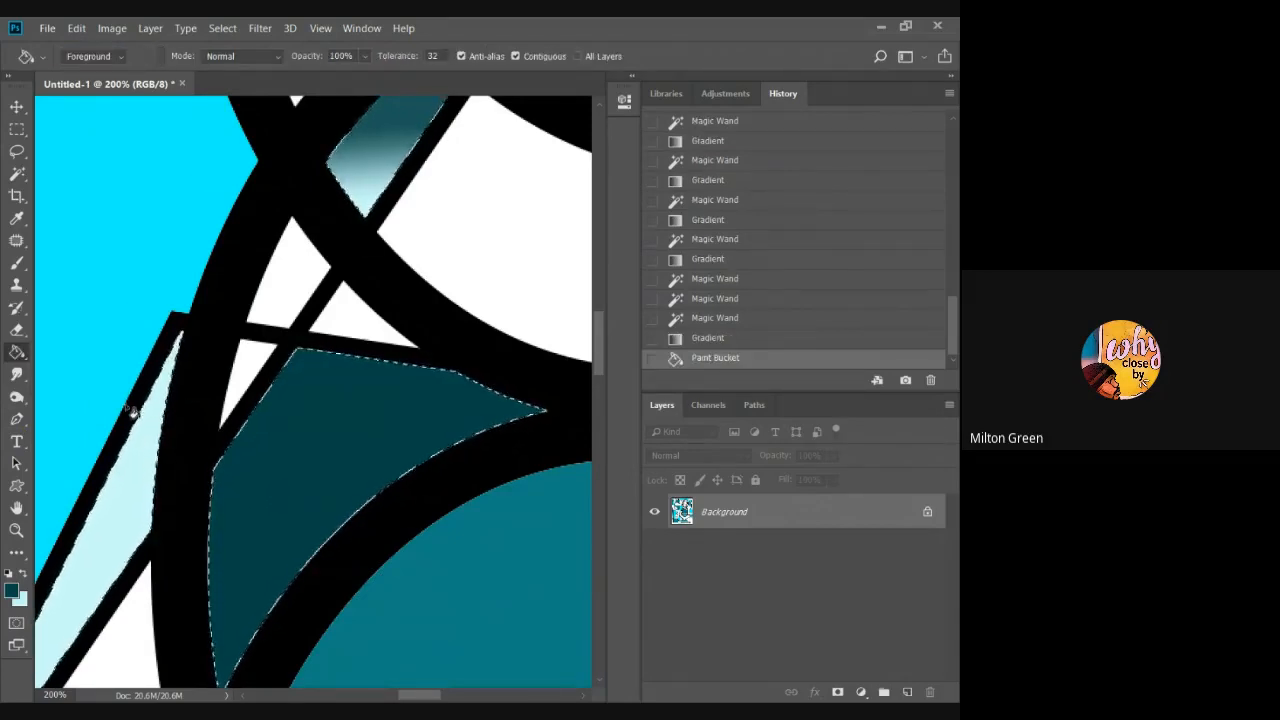
pyautogui.scroll(2, 340, 288)
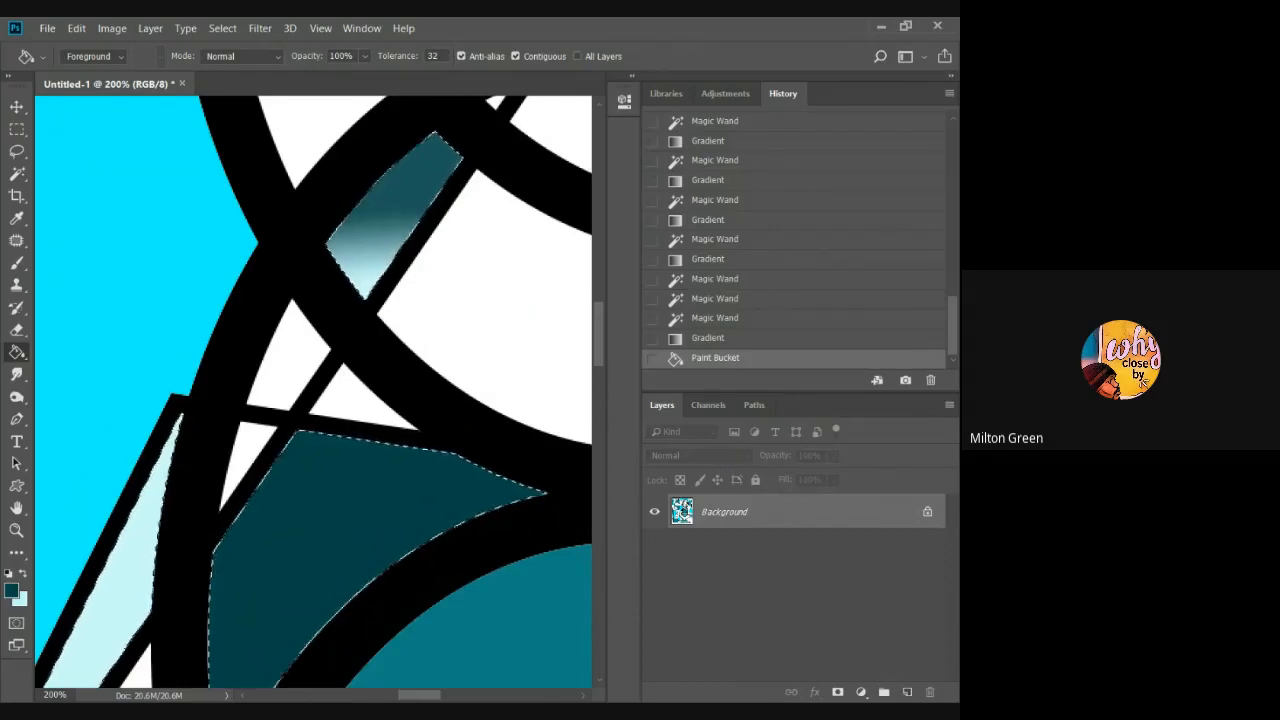
pyautogui.hotkey('ctrl', 'd')
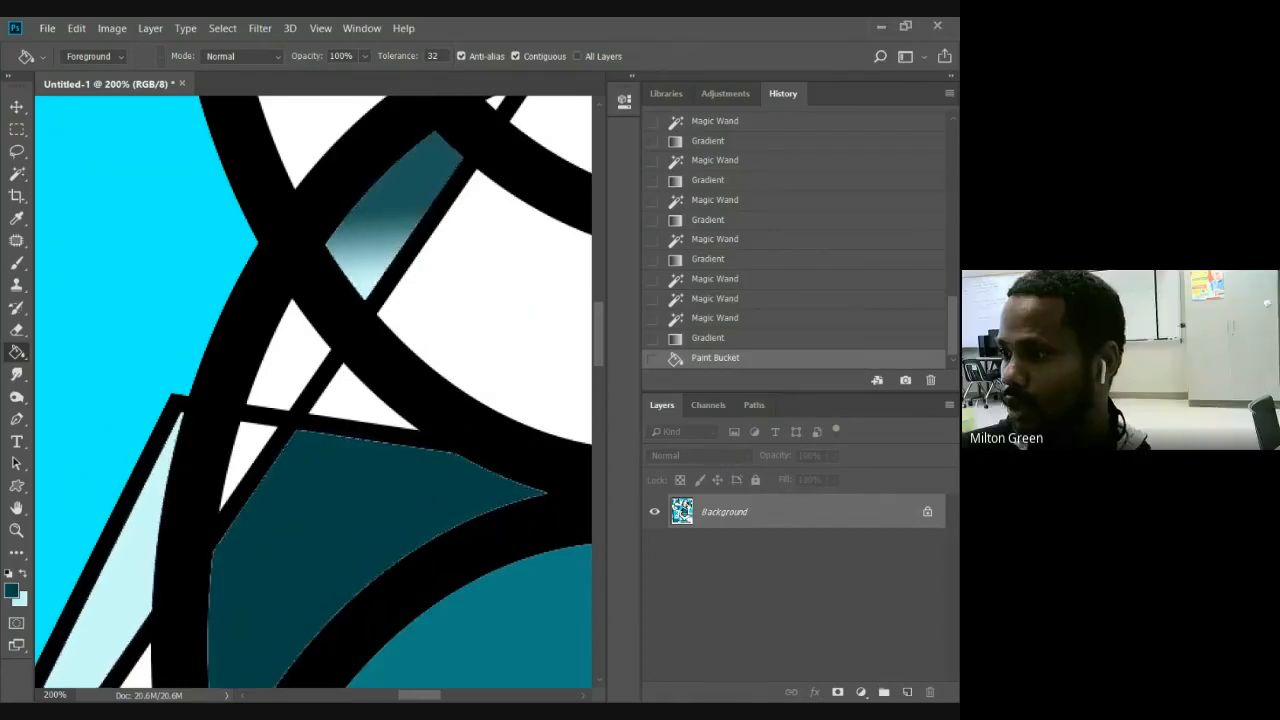